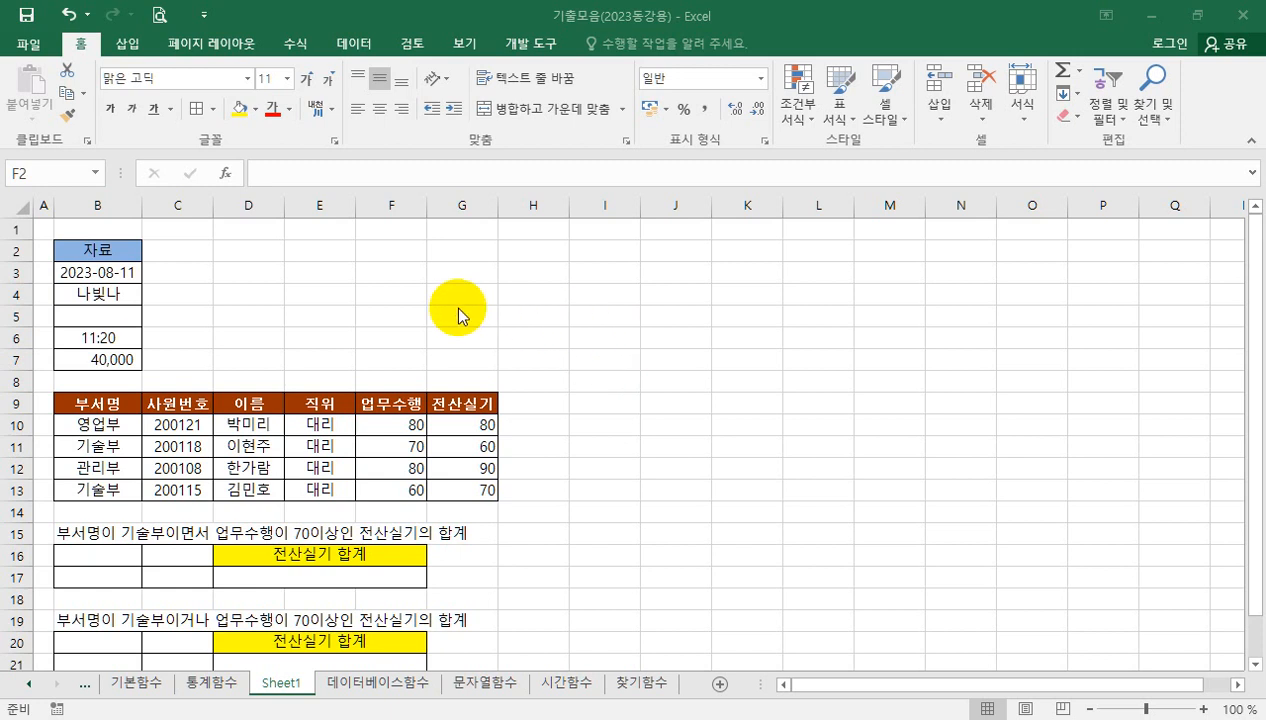
List the function names DSUM, DAVERAGE, DMAX, DMIN, DCOUNT and DCOUNTA in cells G3 to G8.
click(455, 276)
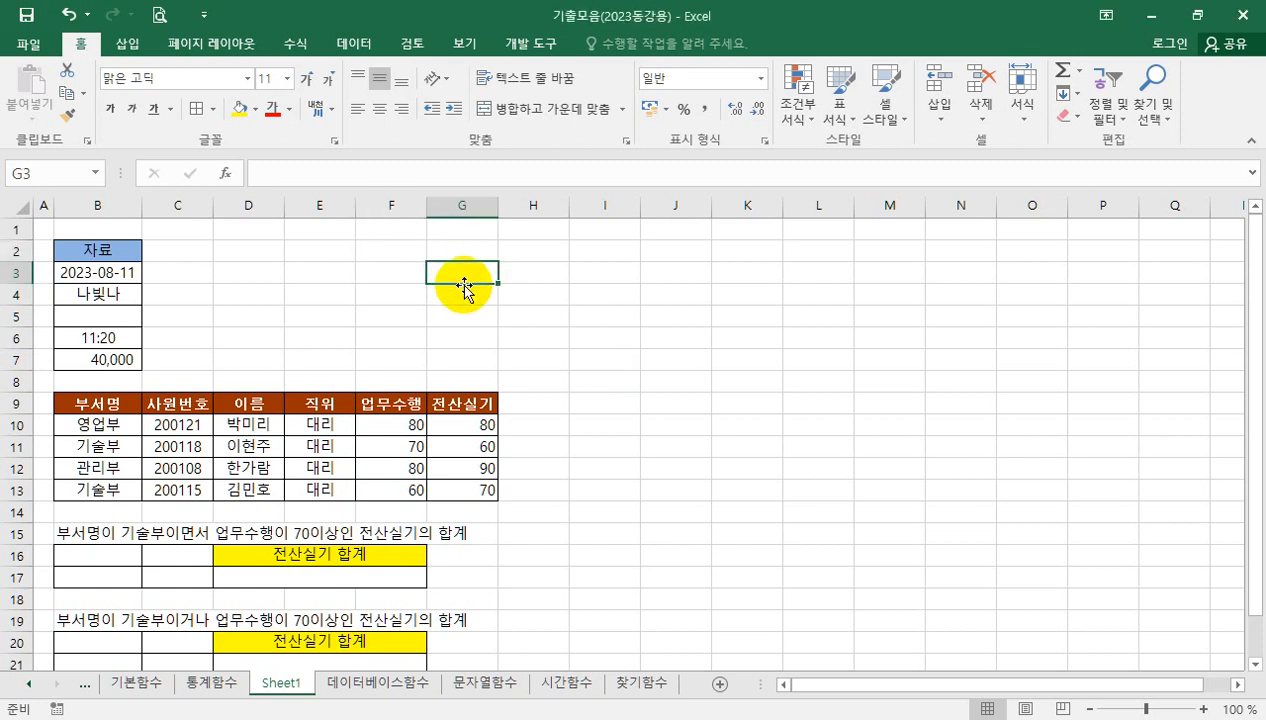
text(d)
key(BackSpace)
text(DSUM)
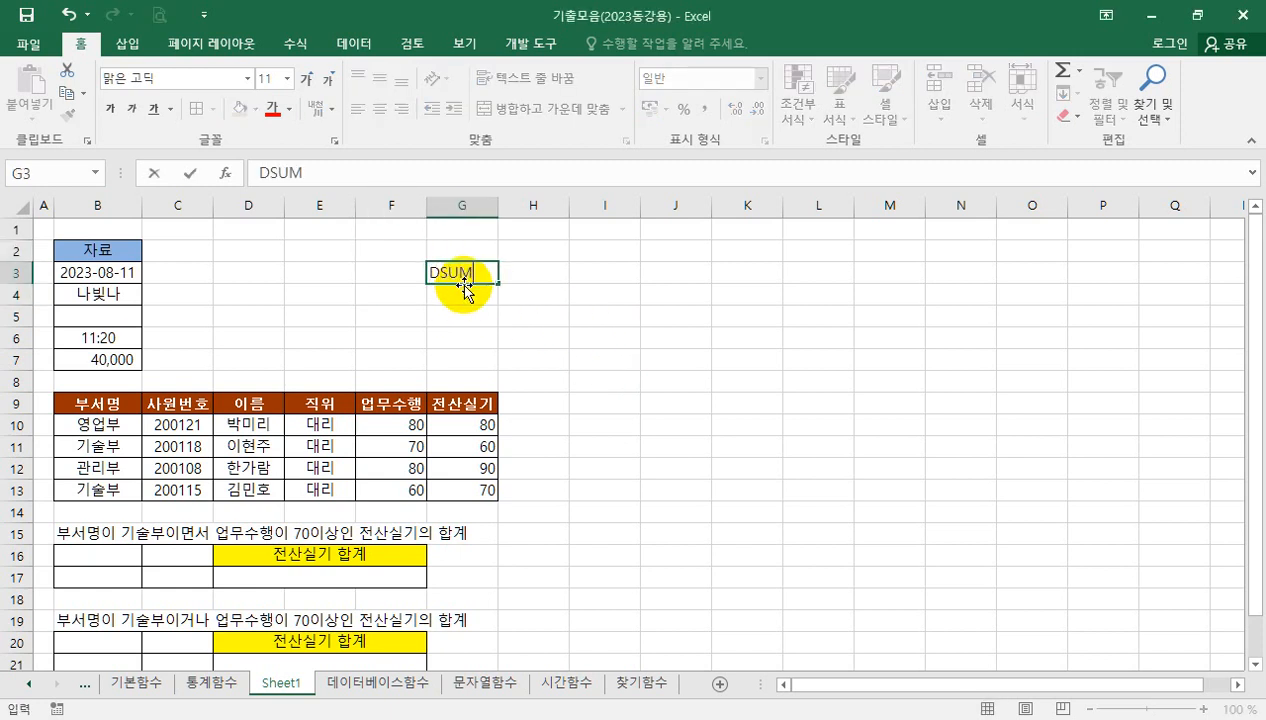
key(Return)
text(DAVERAGE)
key(Return)
text(DMAX)
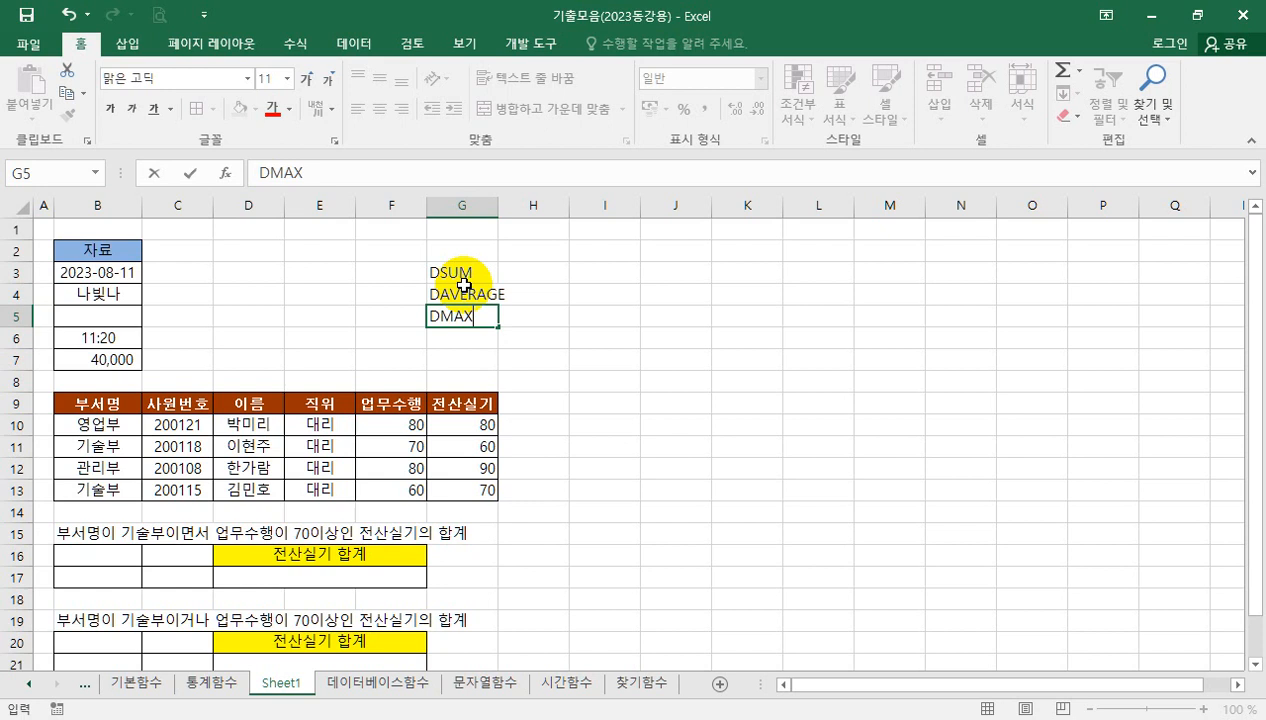
key(Return)
text(DMIN)
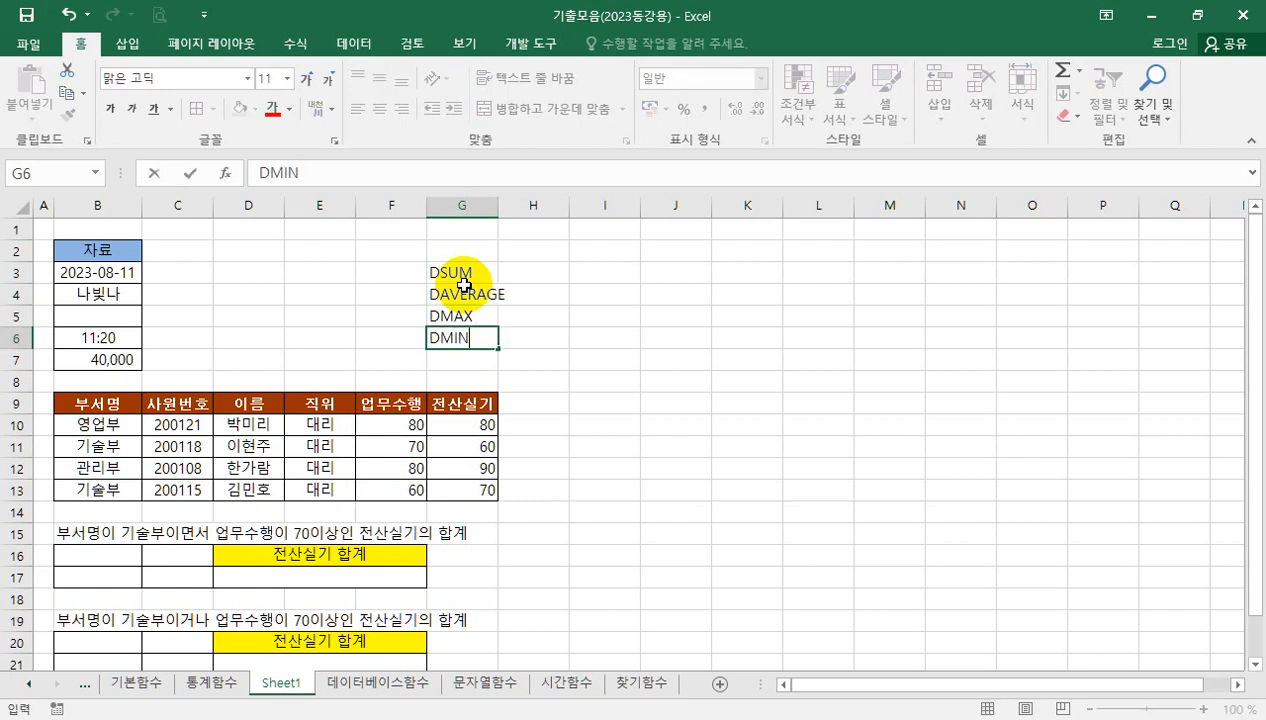
key(Return)
text(DCOUNT)
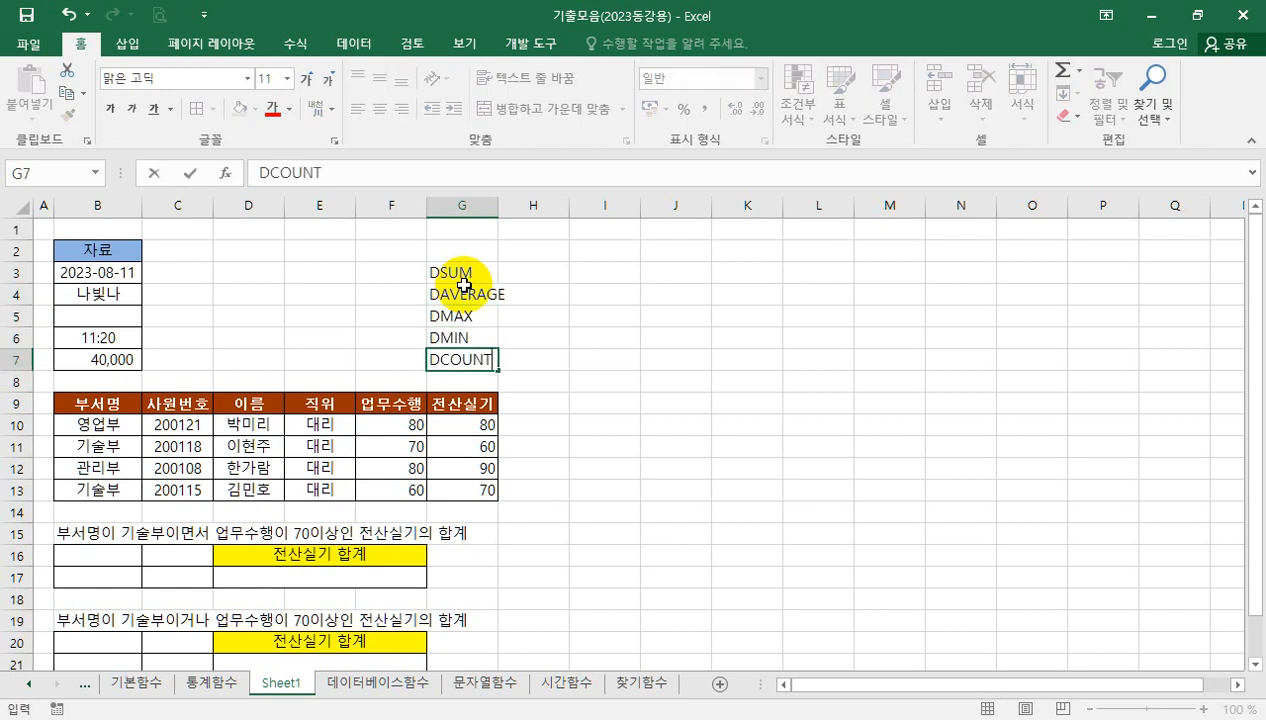
key(Return)
text(DCOUN)
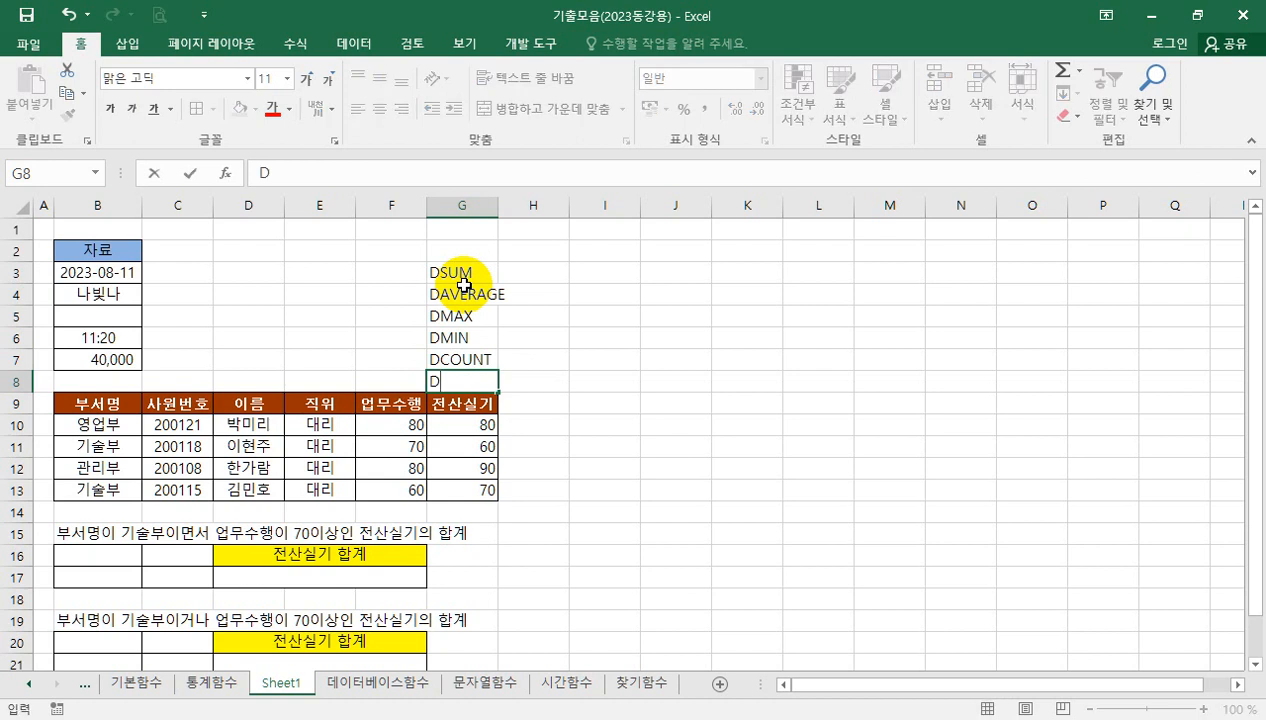
text(TA)
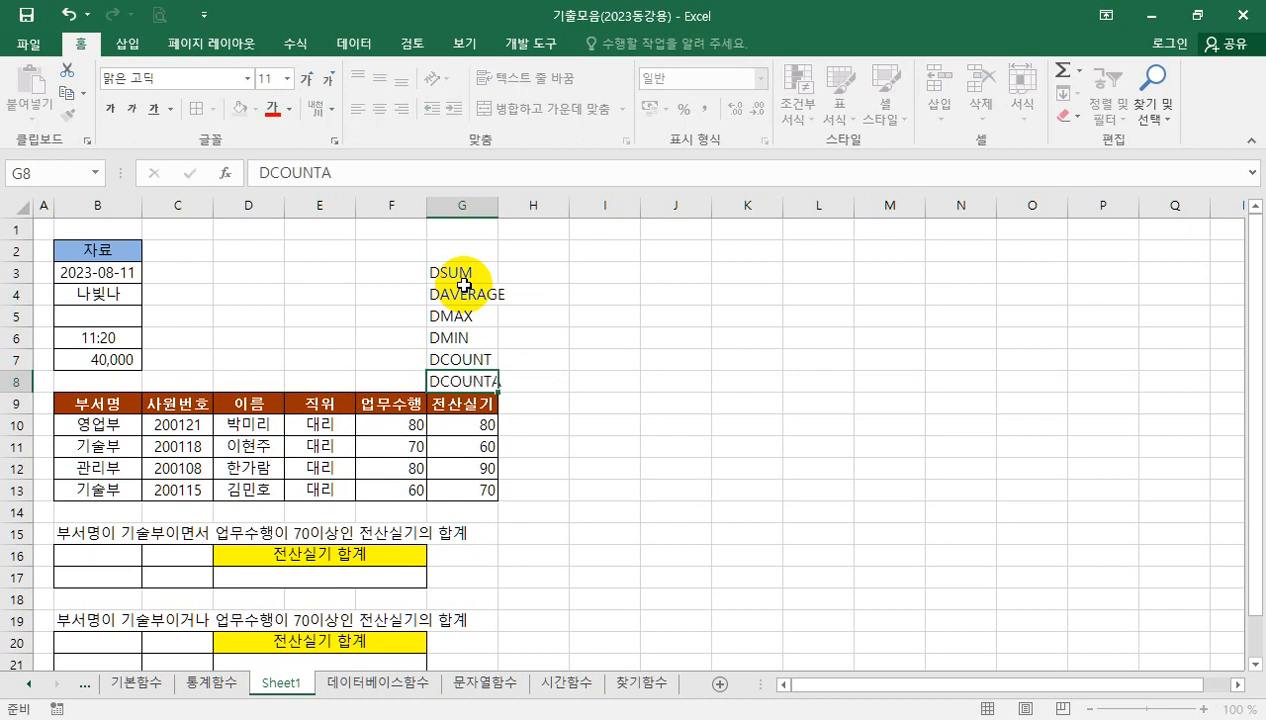
key(Return)
Move the list of database function names up one row so it starts in cell G2.
drag(486, 274, 472, 382)
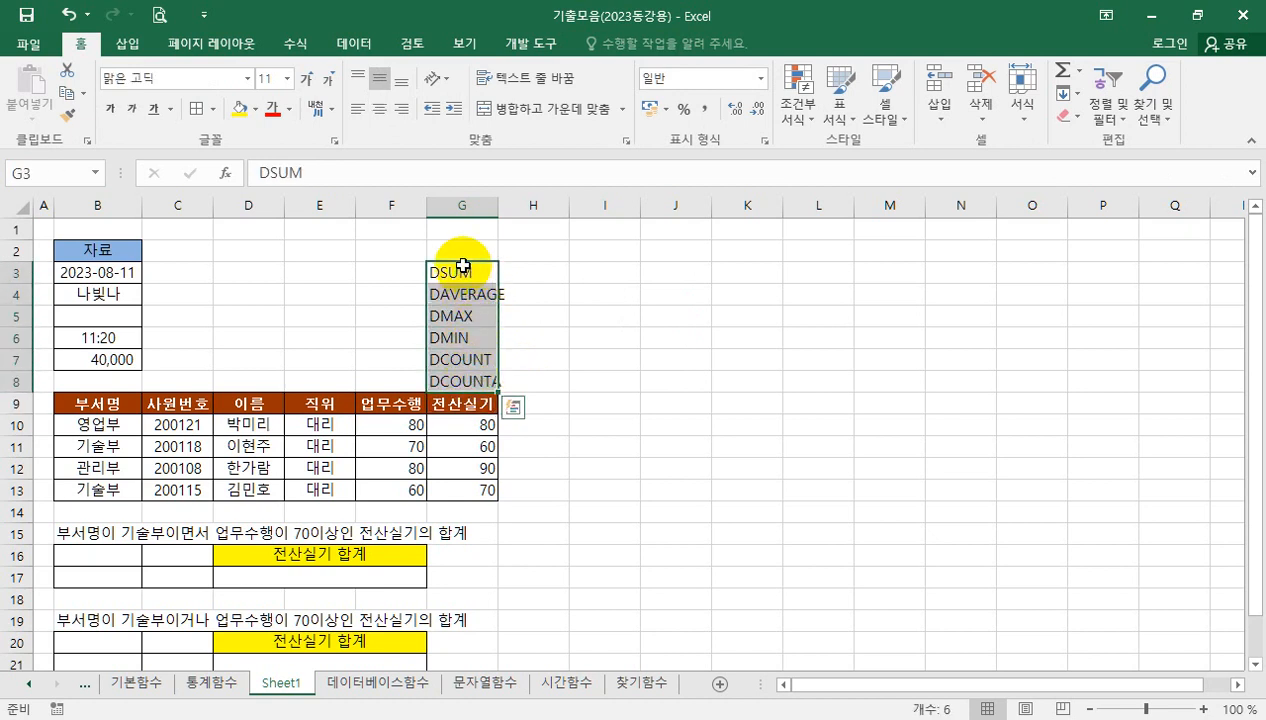
drag(462, 262, 462, 252)
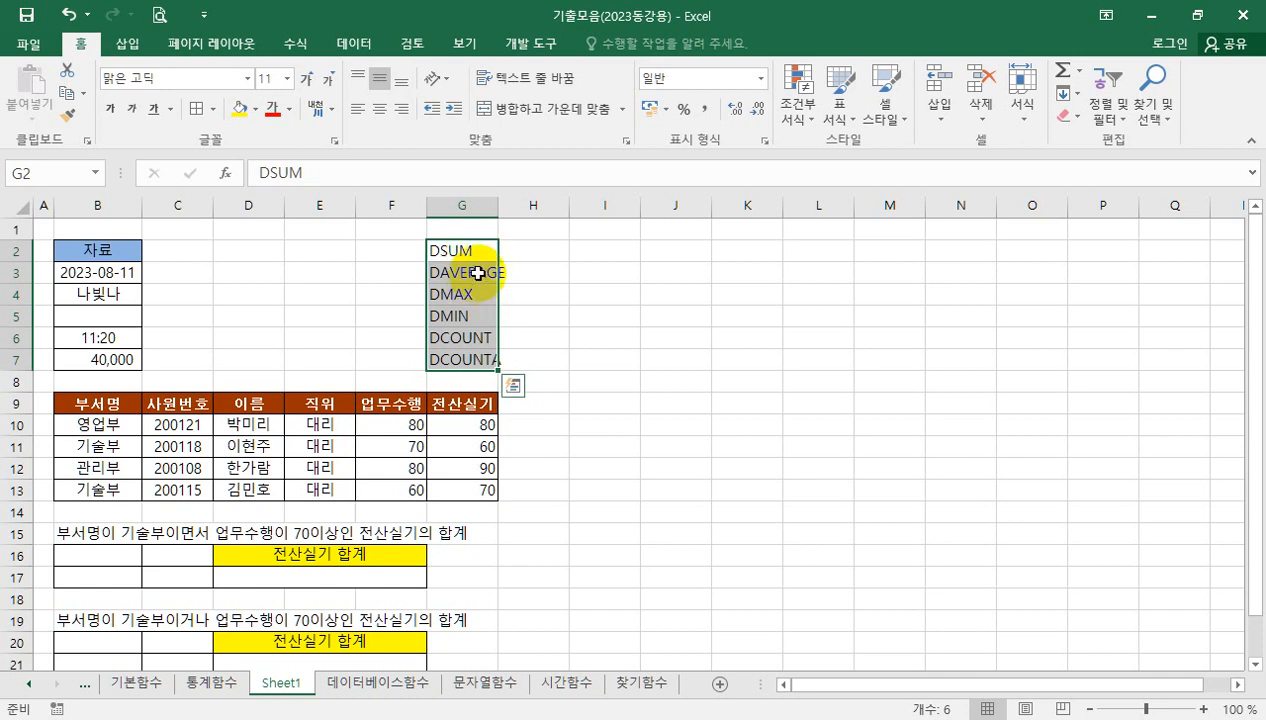
click(488, 337)
click(486, 356)
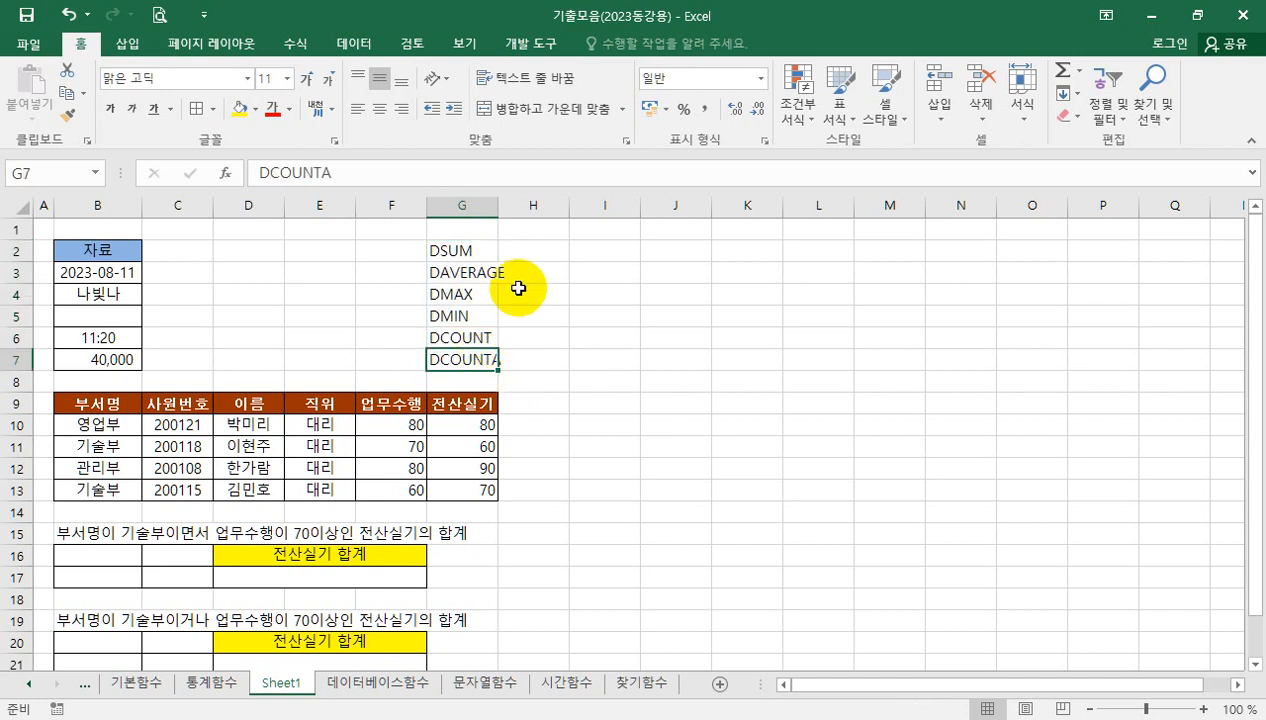
Count the numeric cells of B3:B7 in cell D3 with the COUNT function.
click(260, 274)
text(=cou)
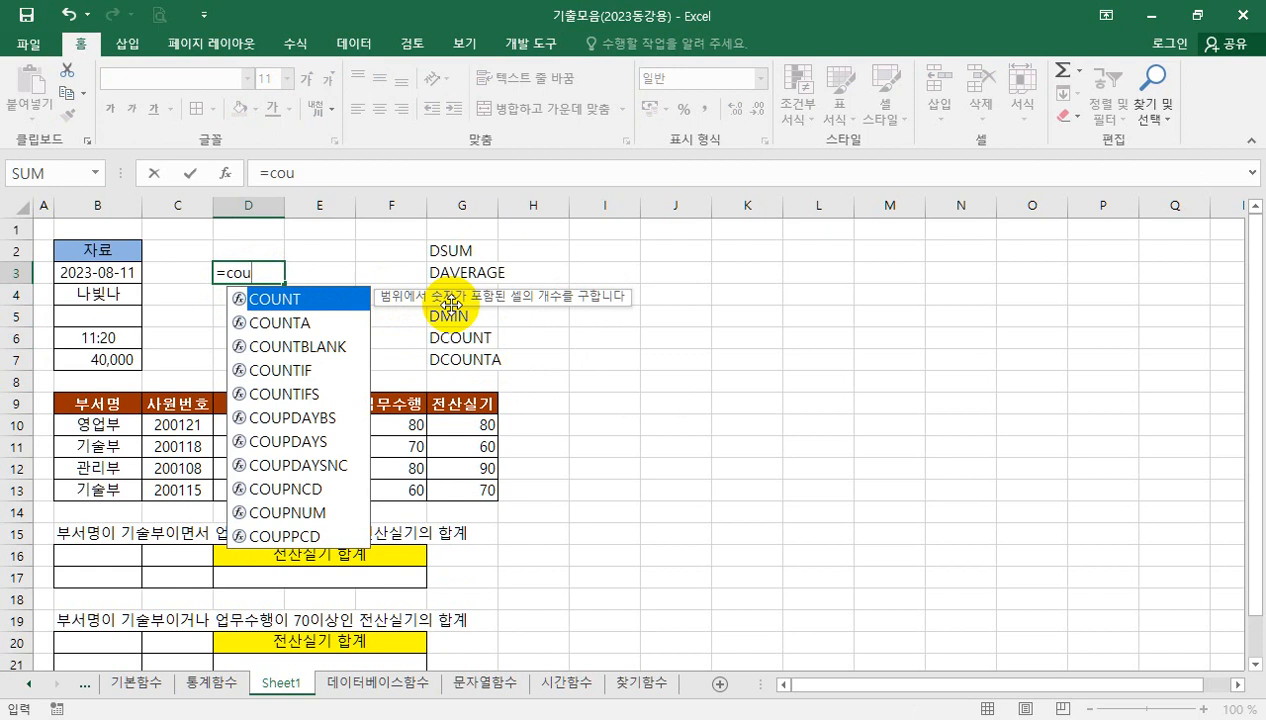
key(Tab)
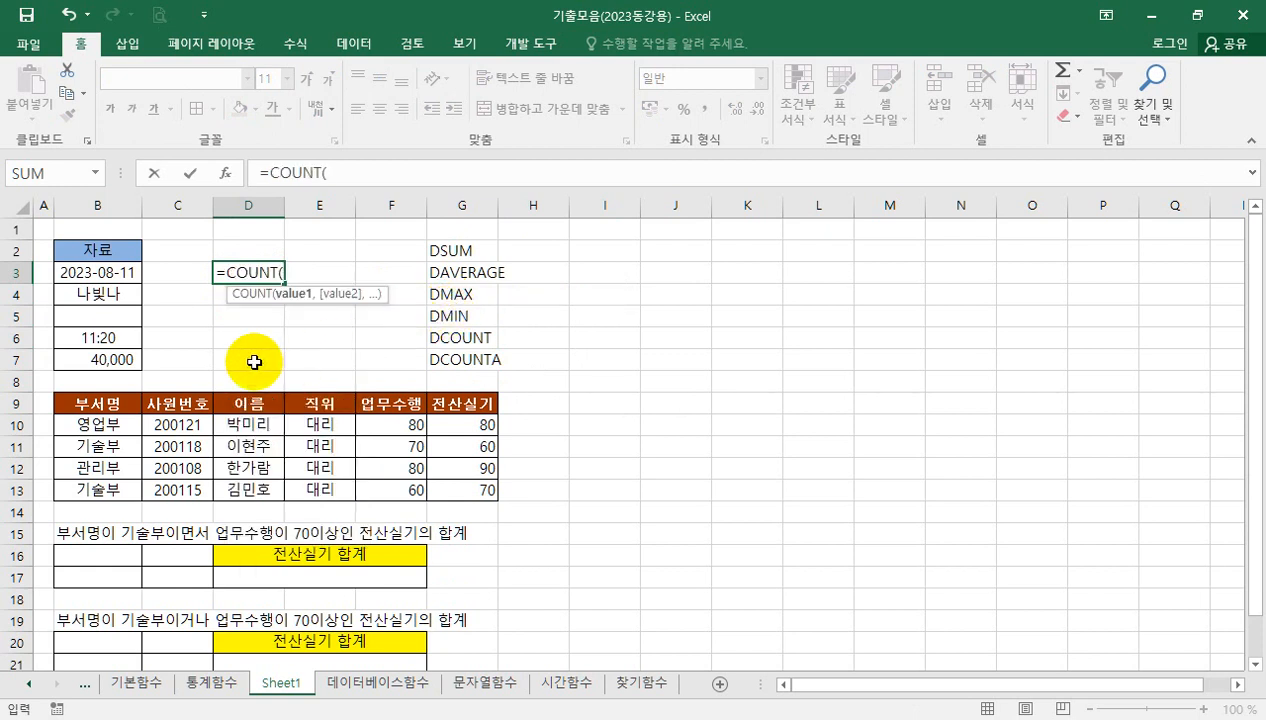
drag(100, 268, 118, 353)
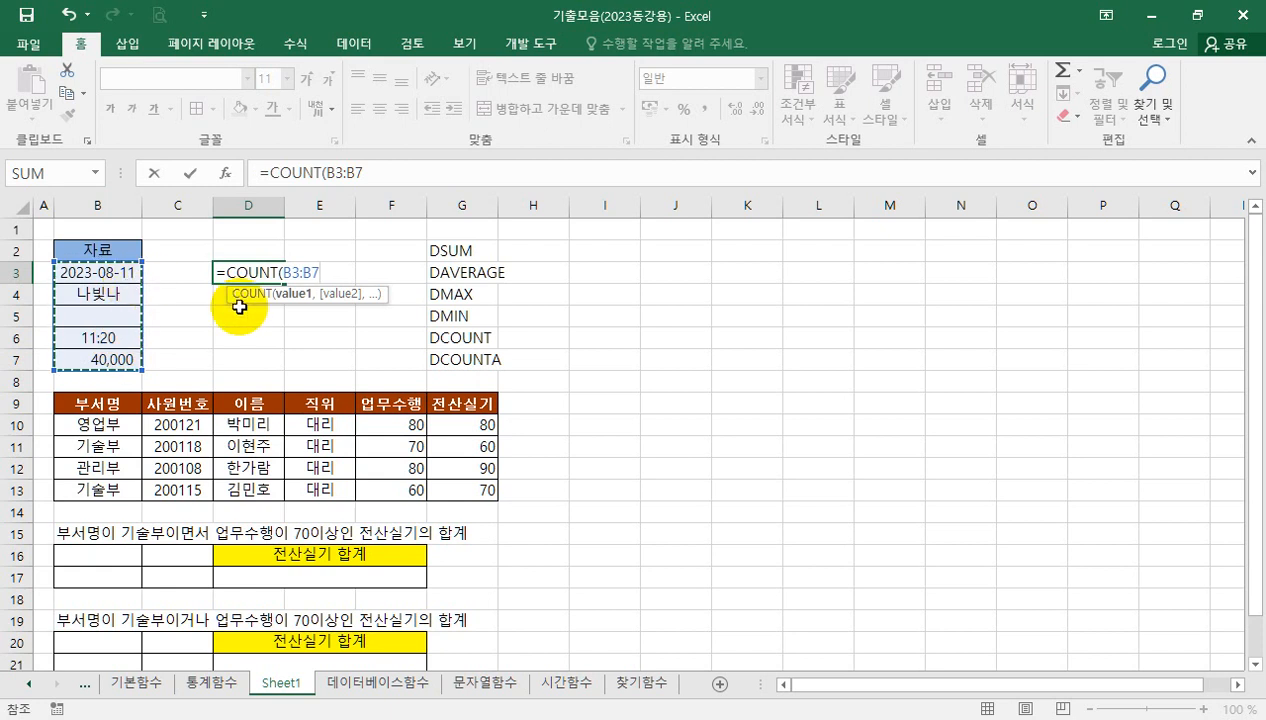
key(Return)
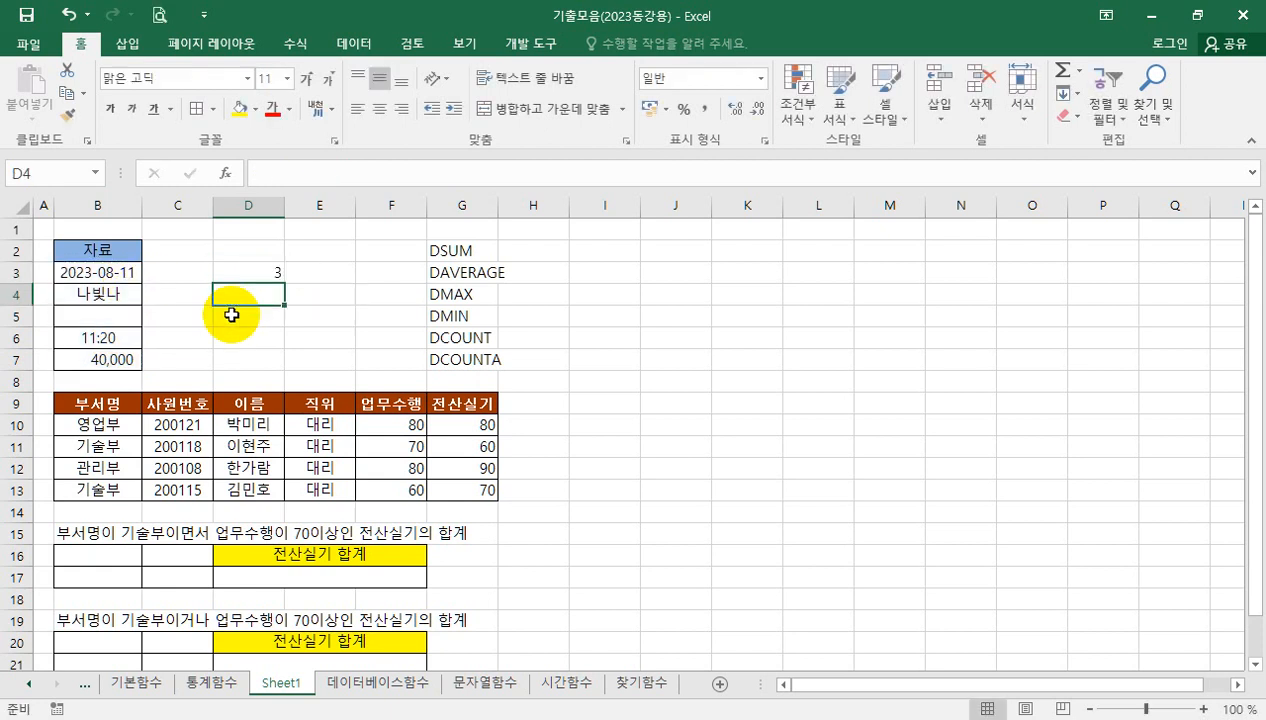
Count the non-empty cells of B3:B7 in cell D4 with the COUNTA function.
text(=cou)
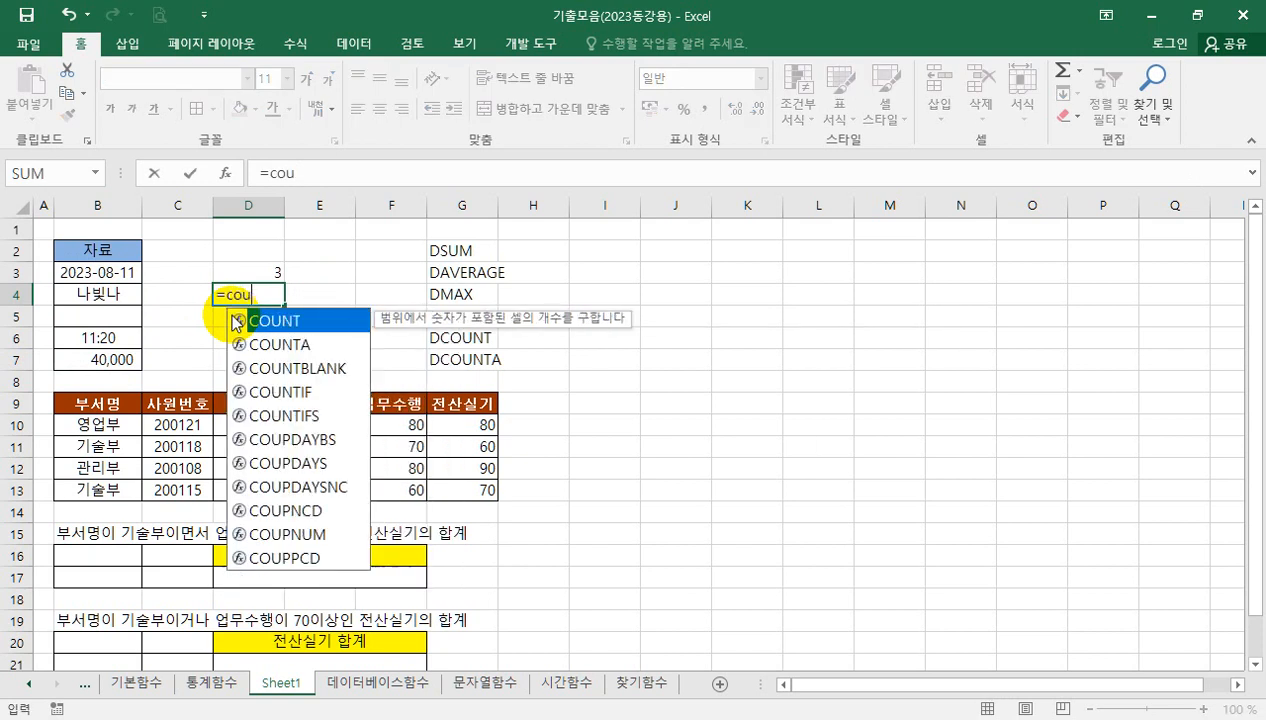
key(Down)
key(Down)
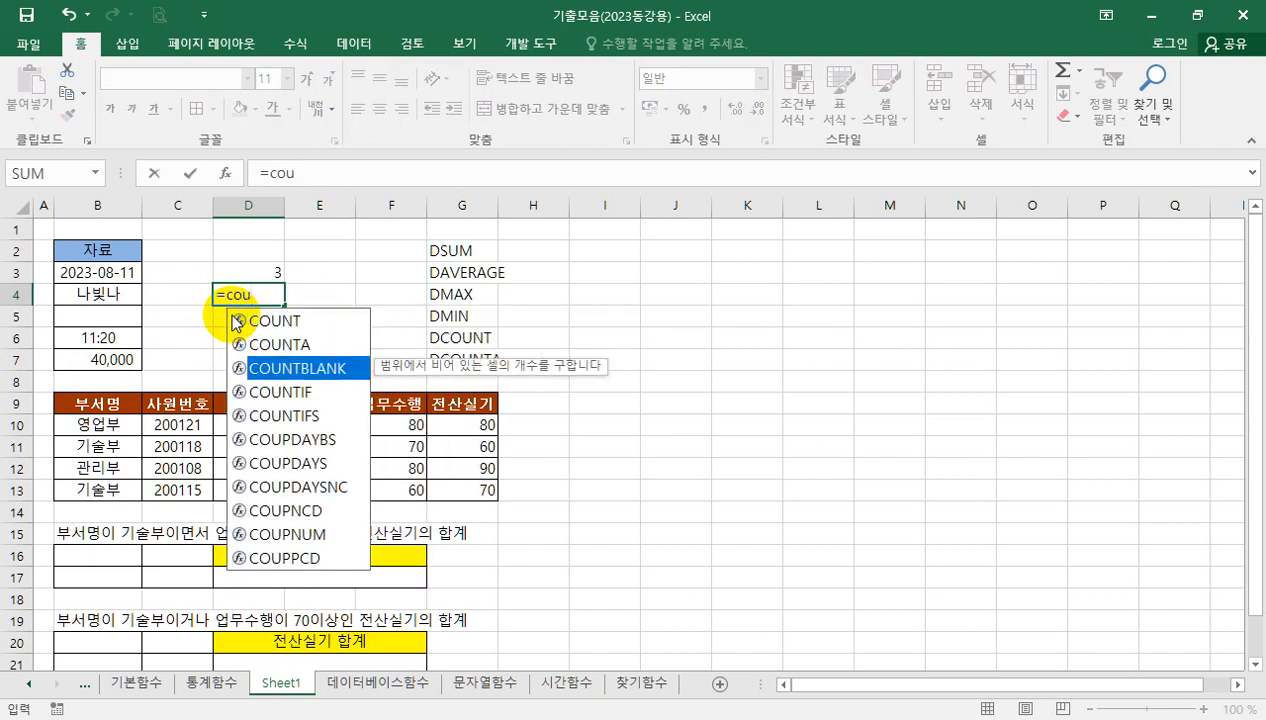
key(Up)
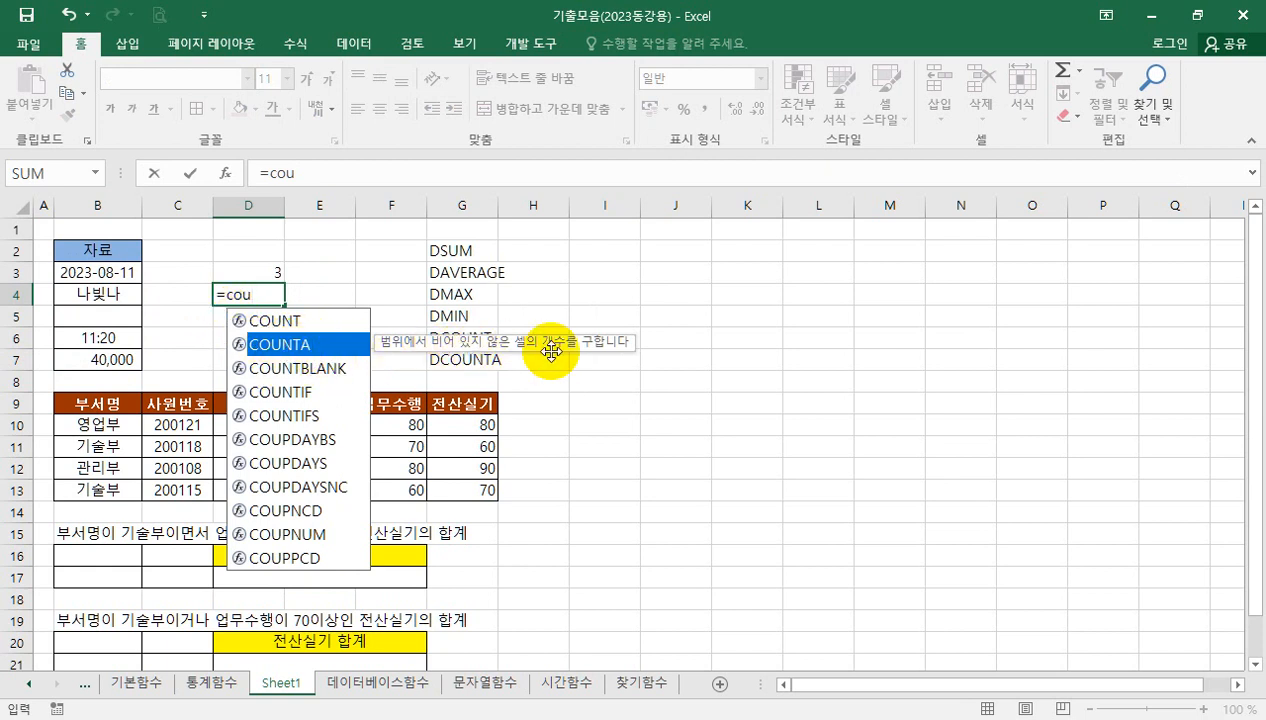
key(Tab)
click(128, 272)
drag(128, 272, 127, 350)
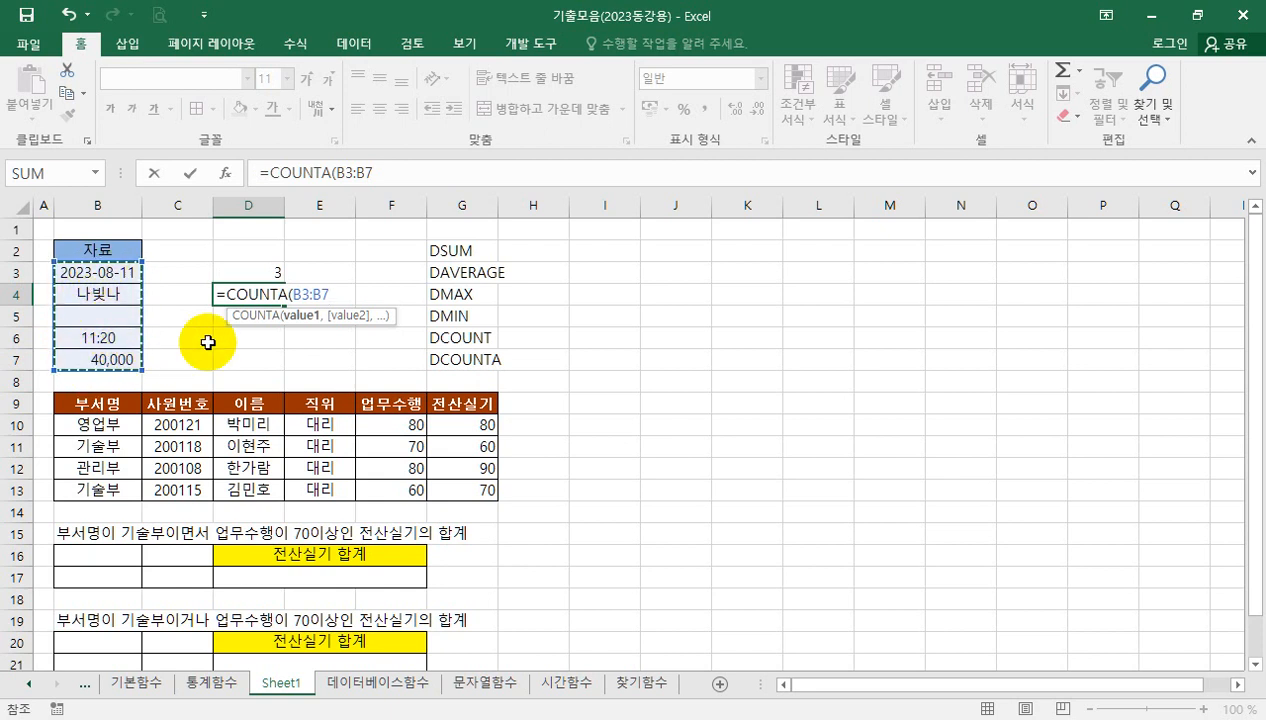
key(Return)
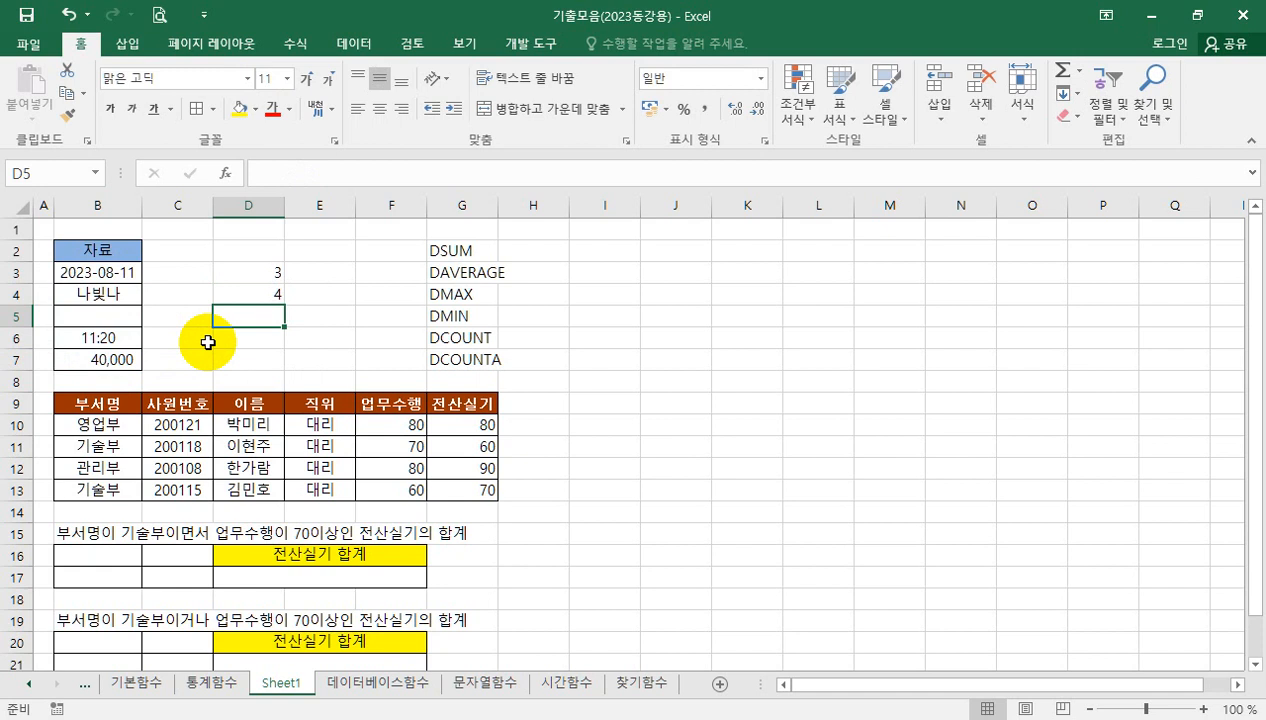
Count the empty cells of B3:B7 in cell D5 with the COUNTBLANK function.
text(=cou)
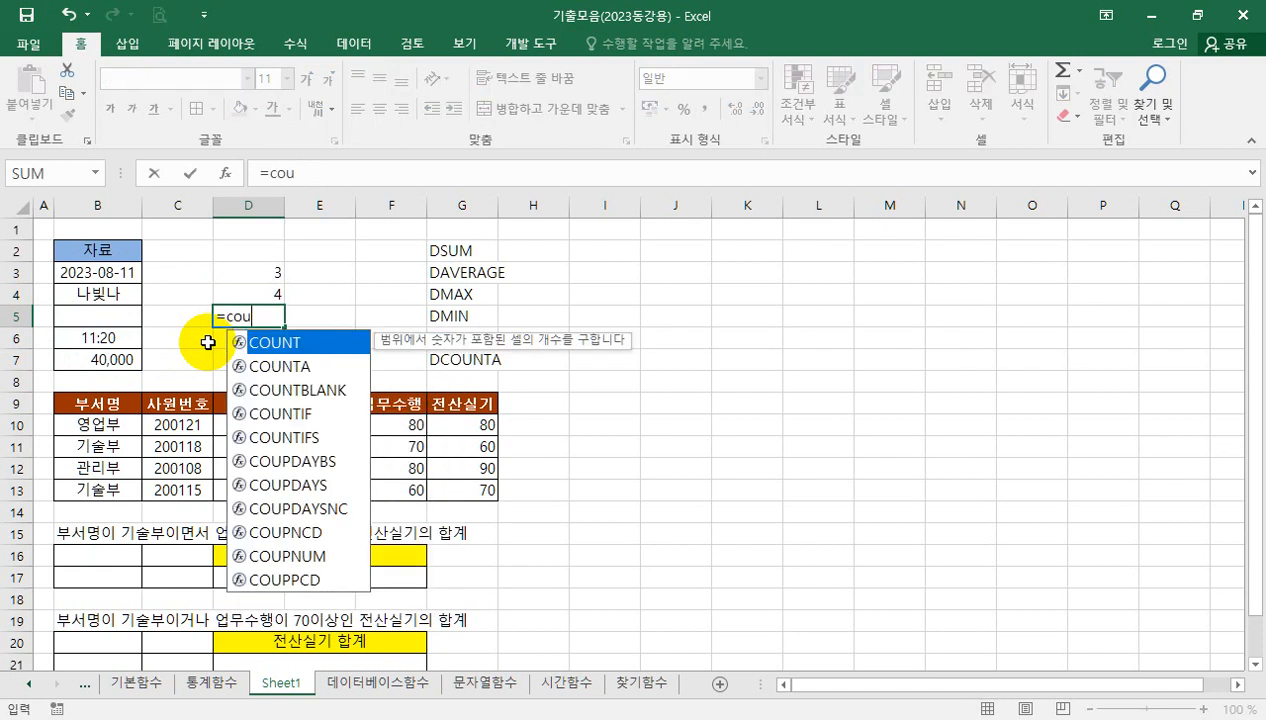
key(Down)
key(Down)
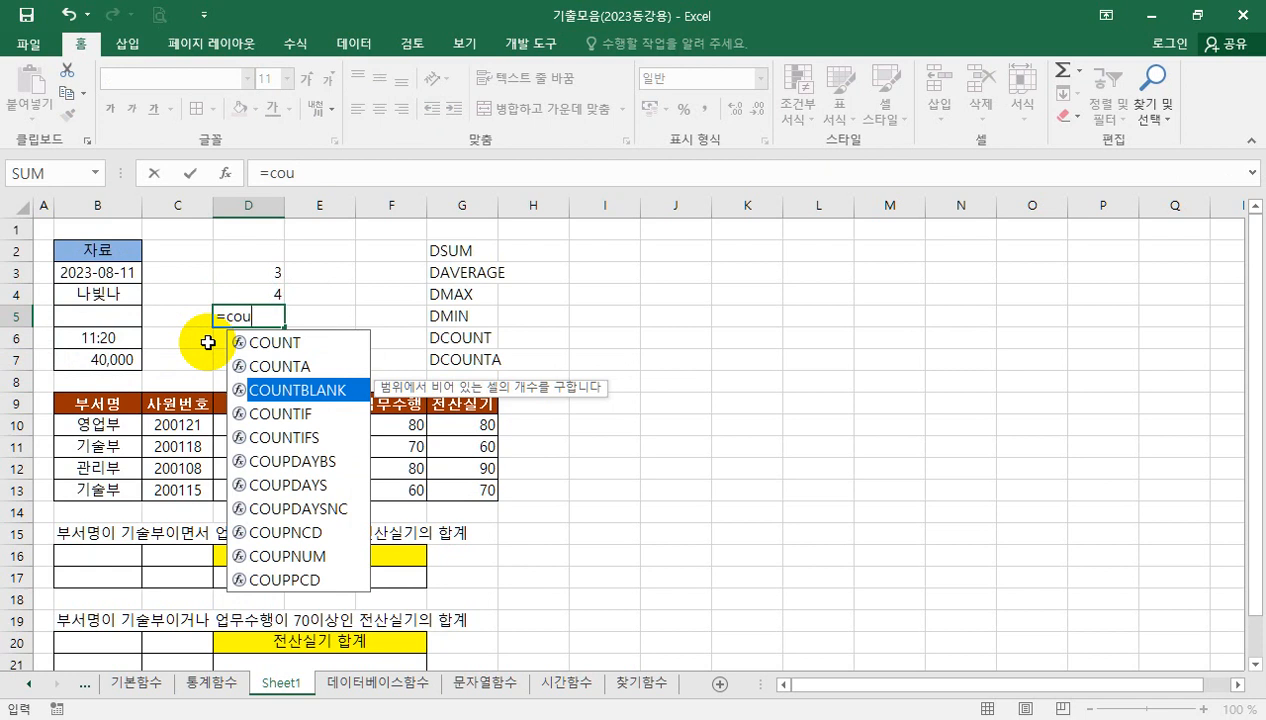
key(Tab)
drag(140, 270, 124, 352)
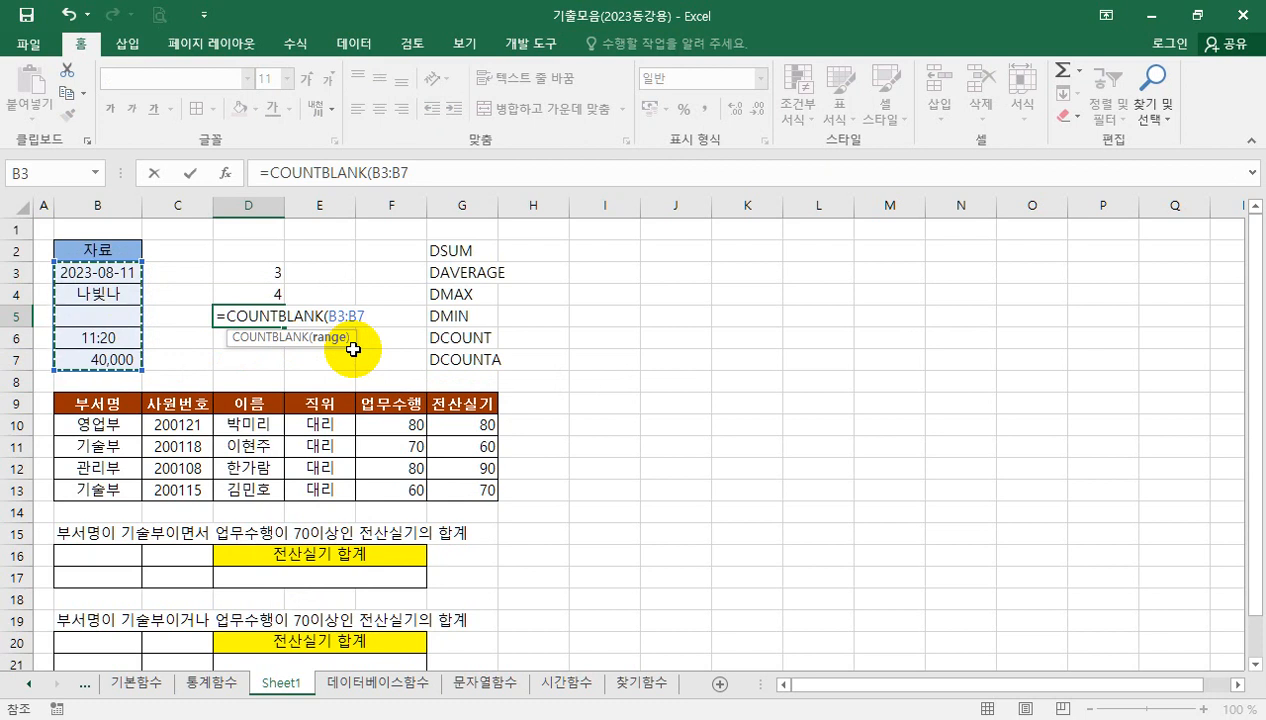
key(Return)
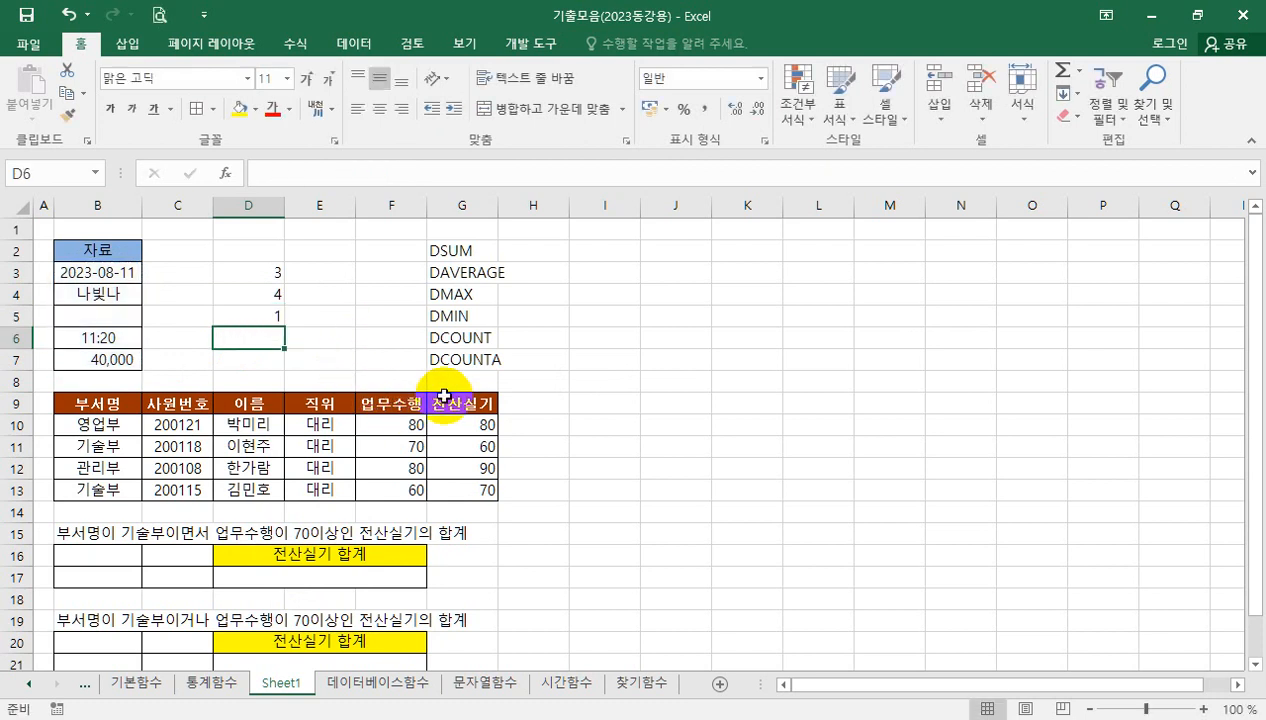
Fit the width of column G to its contents so the function names fit inside their cells.
click(469, 338)
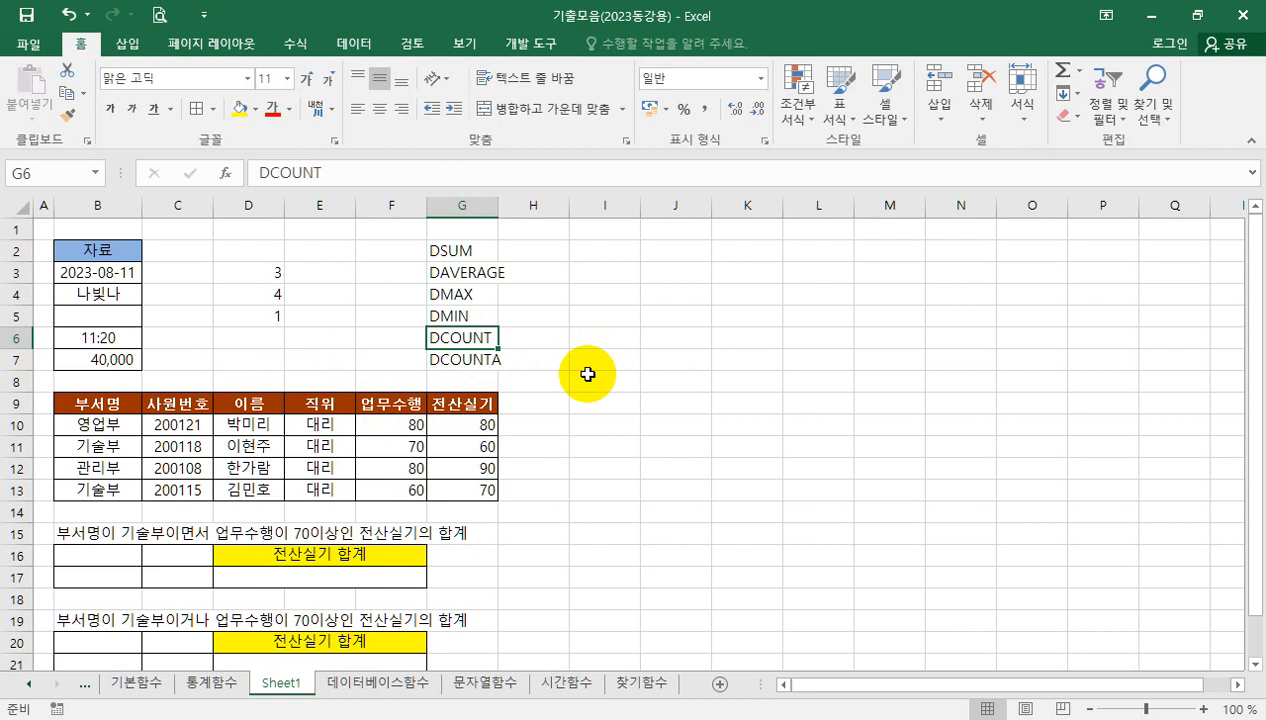
click(488, 360)
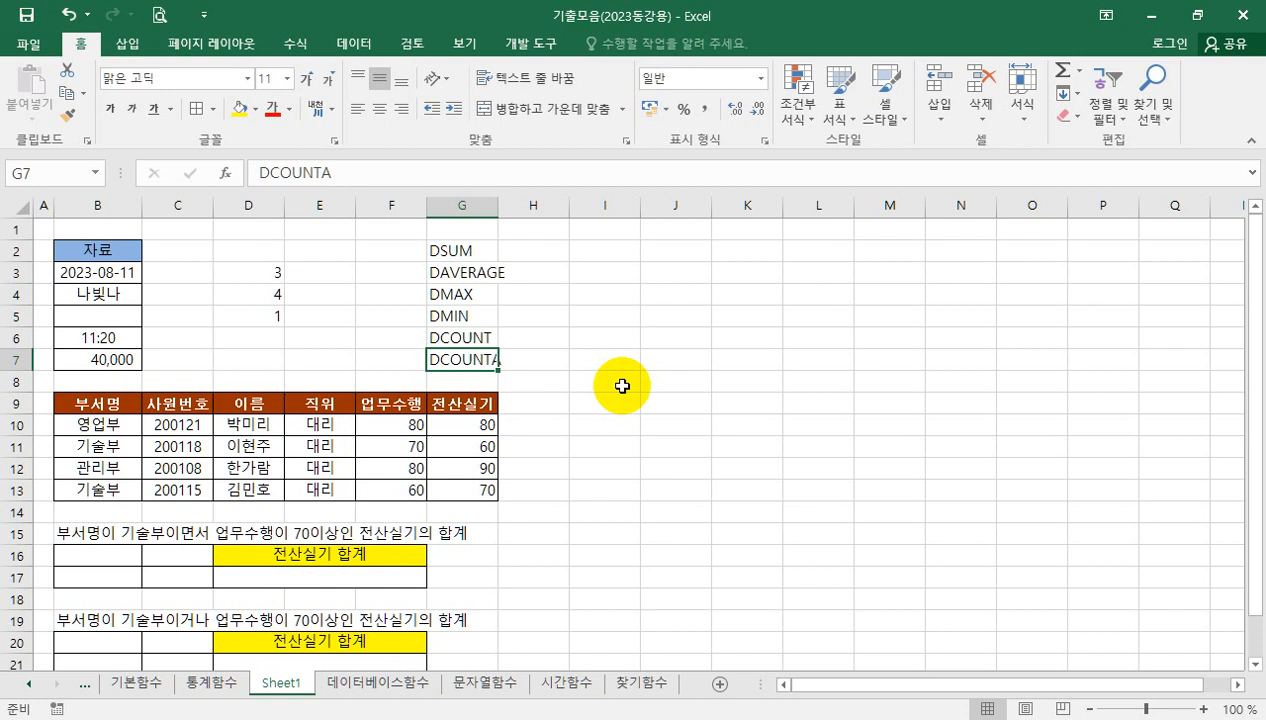
double_click(498, 206)
click(579, 357)
click(503, 359)
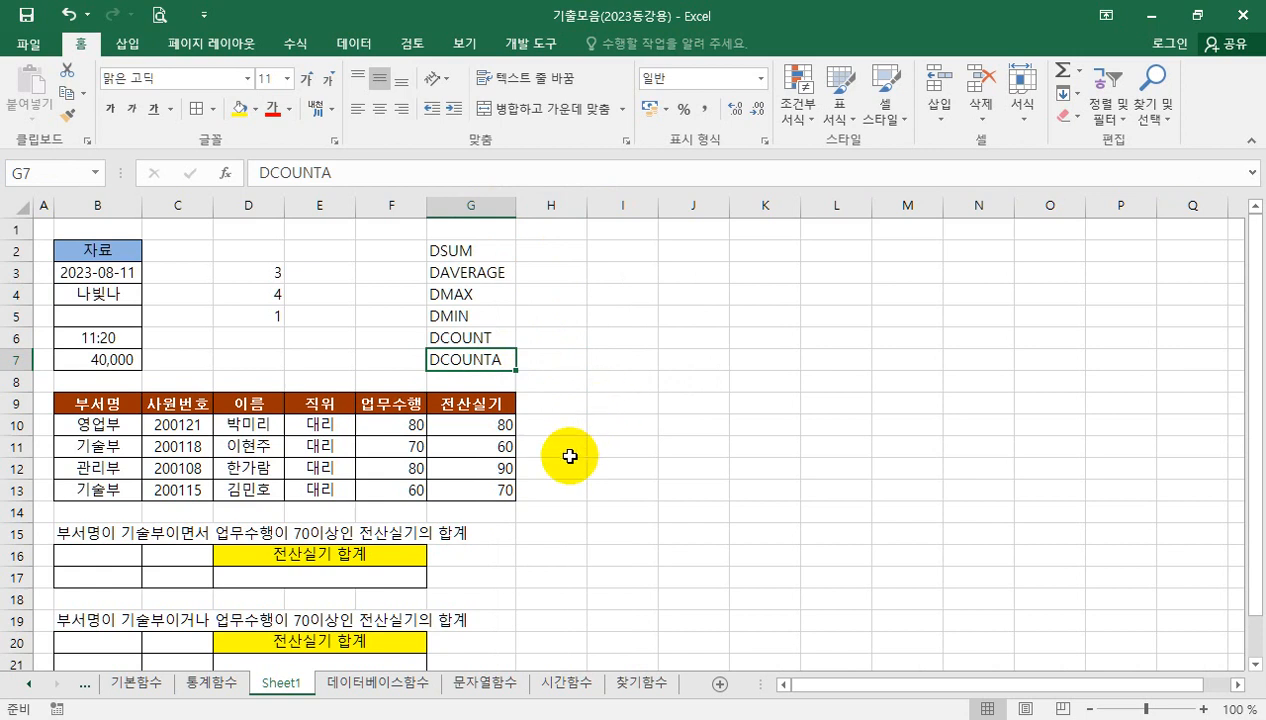
Enter the criteria headings 부서명 in B16 and 업무수행 in C16 for the first condition table.
scroll(565, 477, down, 1)
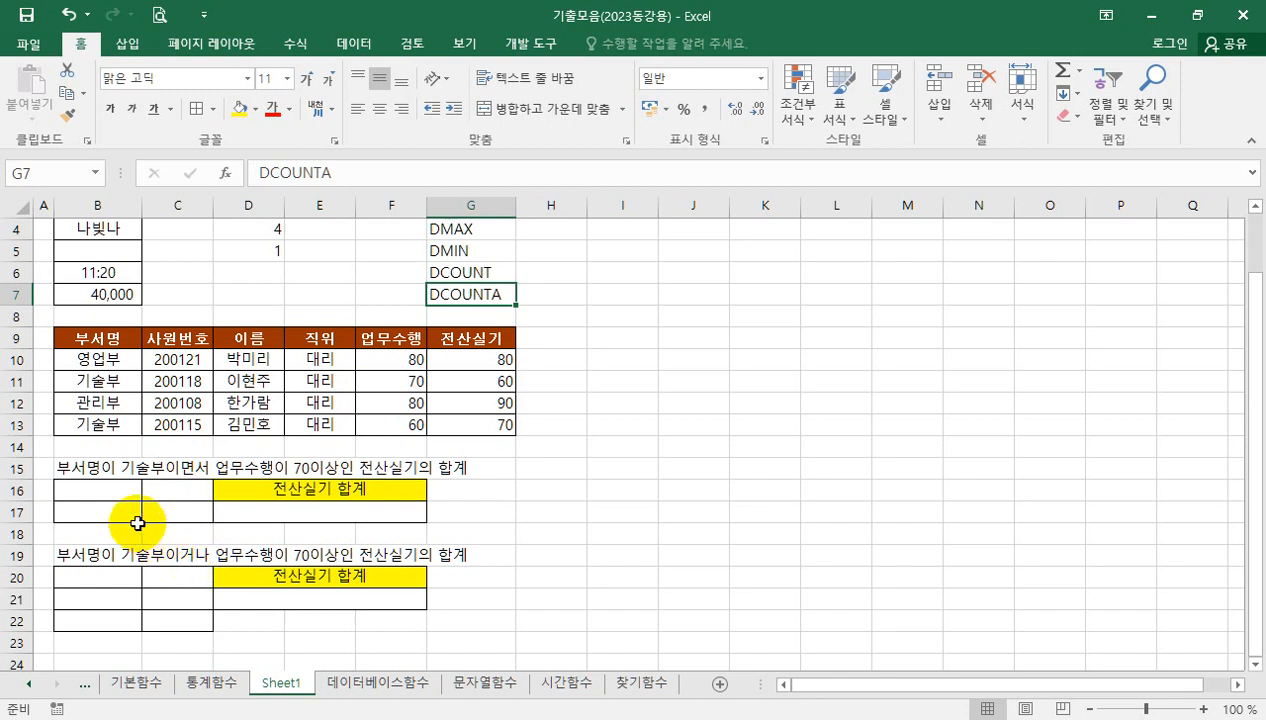
click(120, 499)
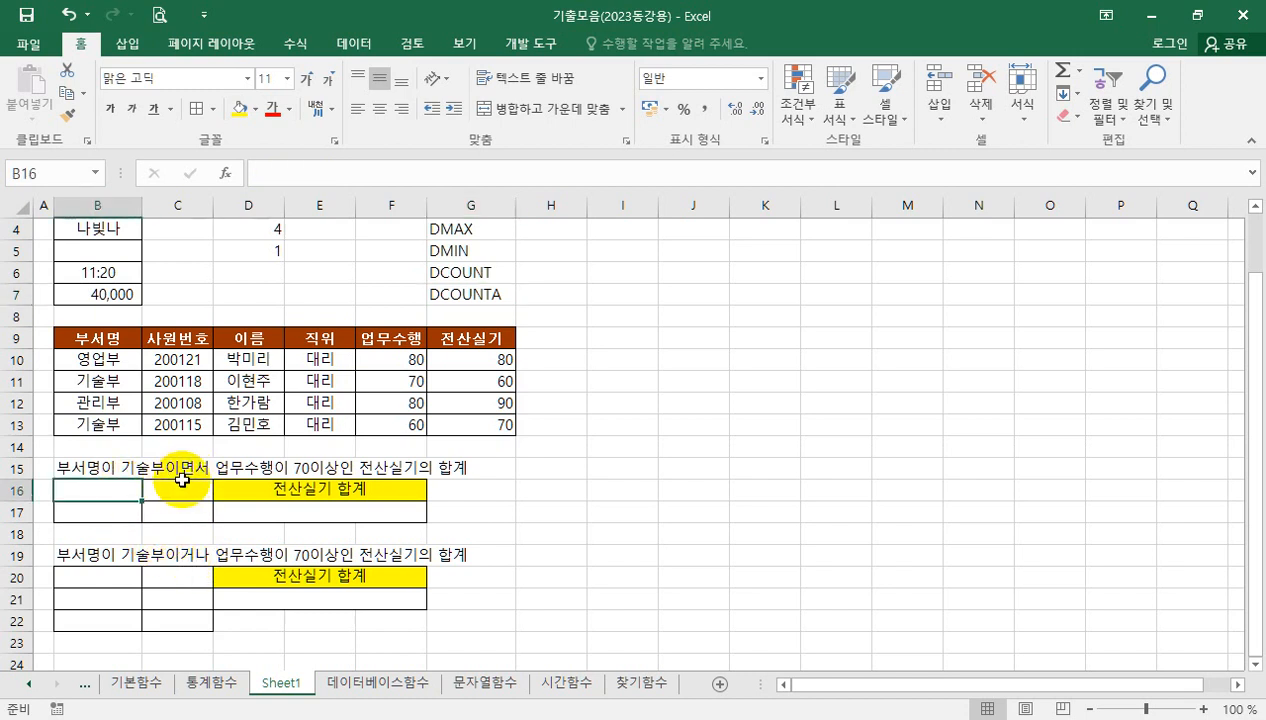
text(qntjaud)
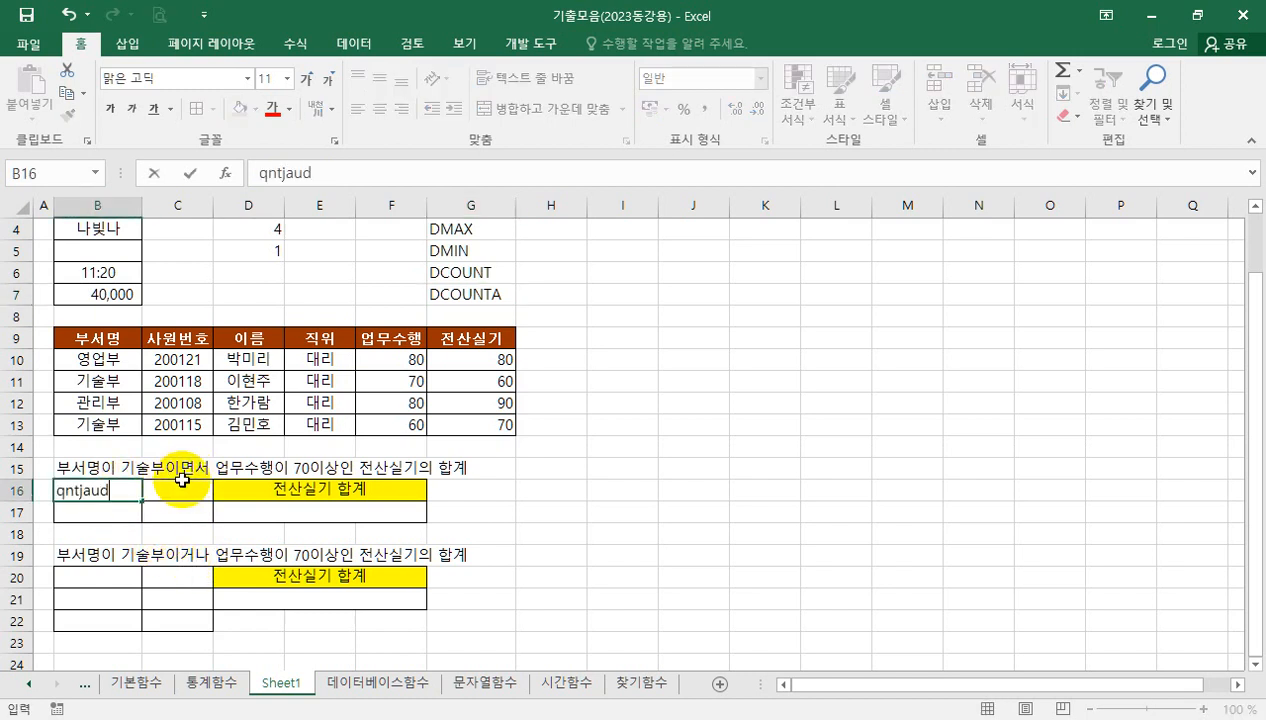
click(181, 483)
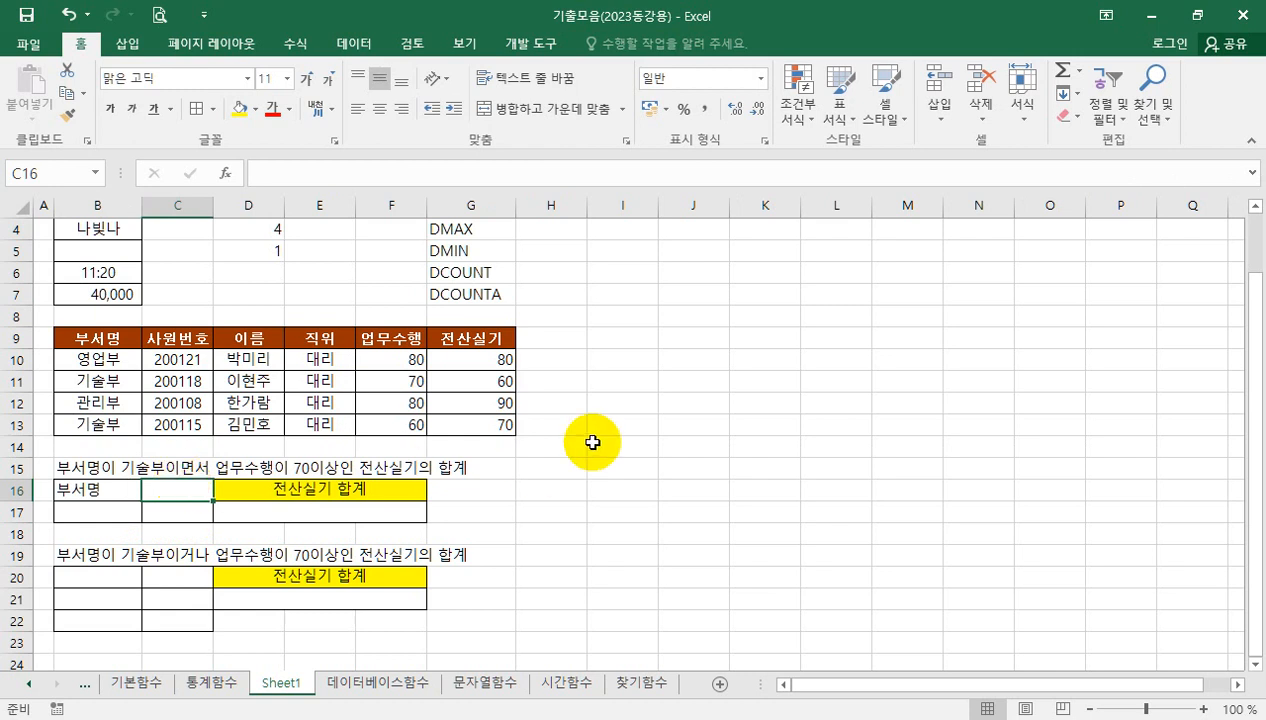
text(djqantngod)
Enter the criteria 기술부 in B17 and >=70 in C17, on one row as an AND condition.
click(110, 511)
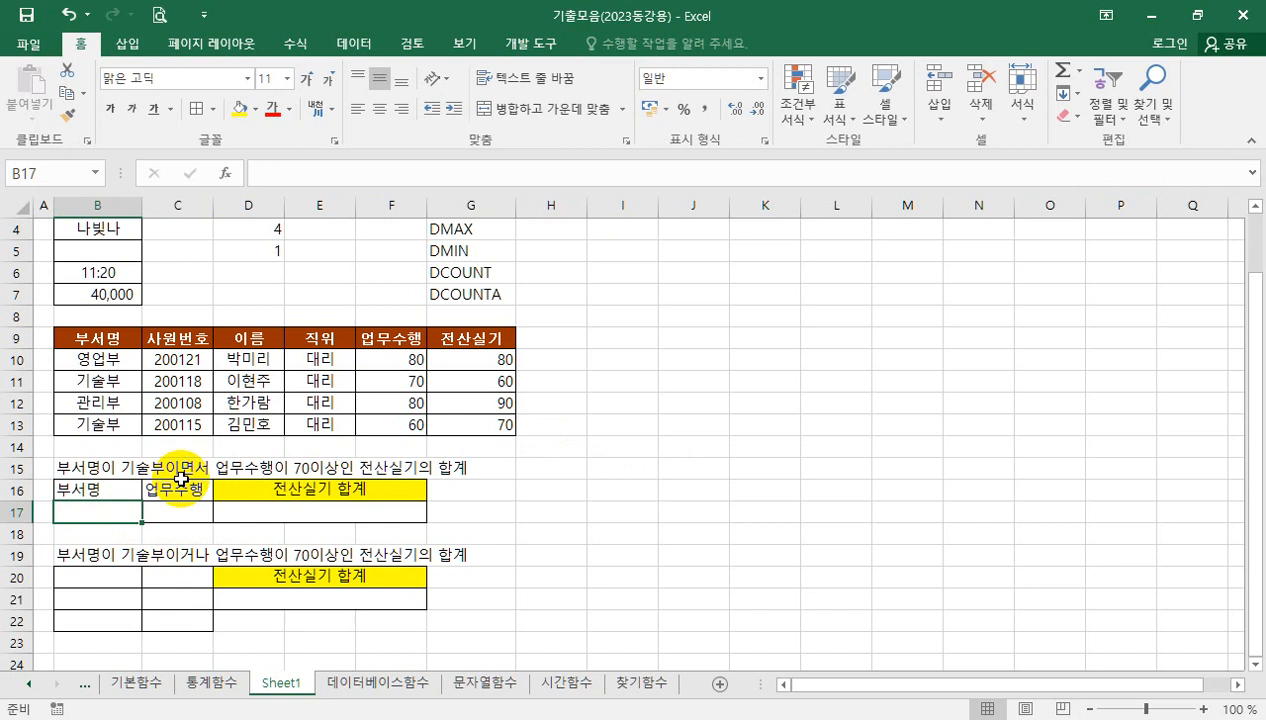
text(rltnfqn)
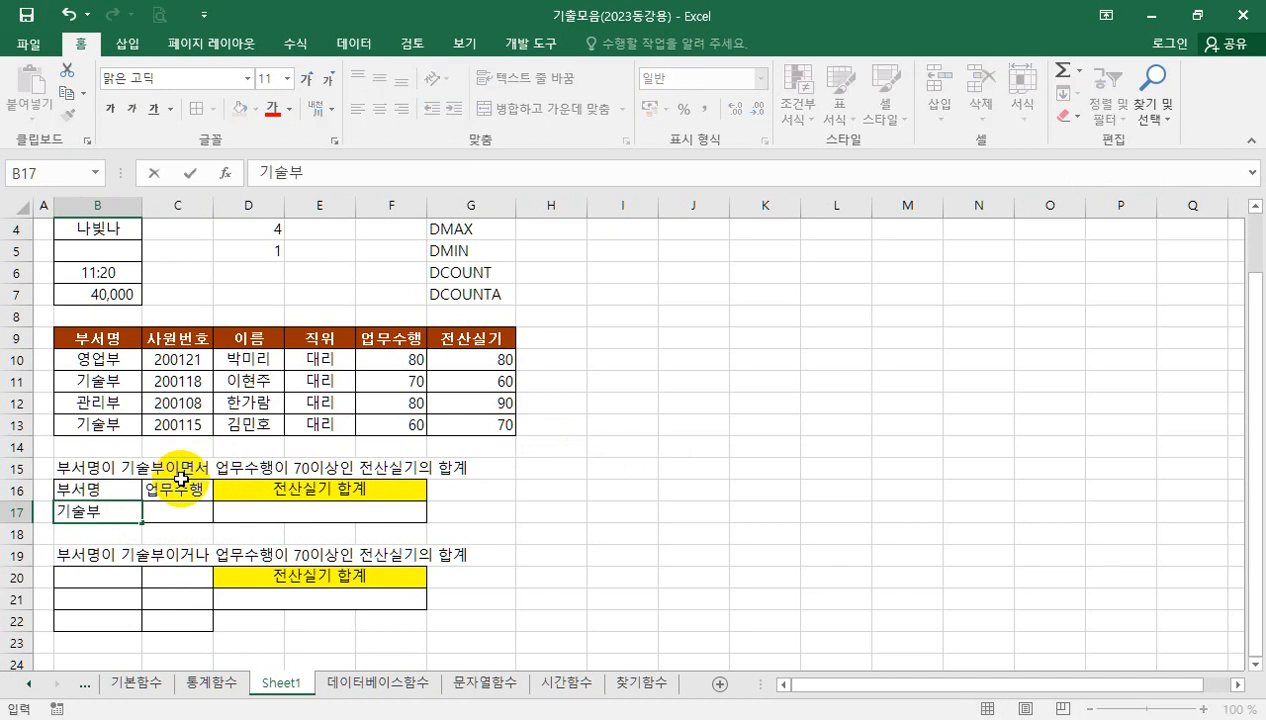
click(178, 534)
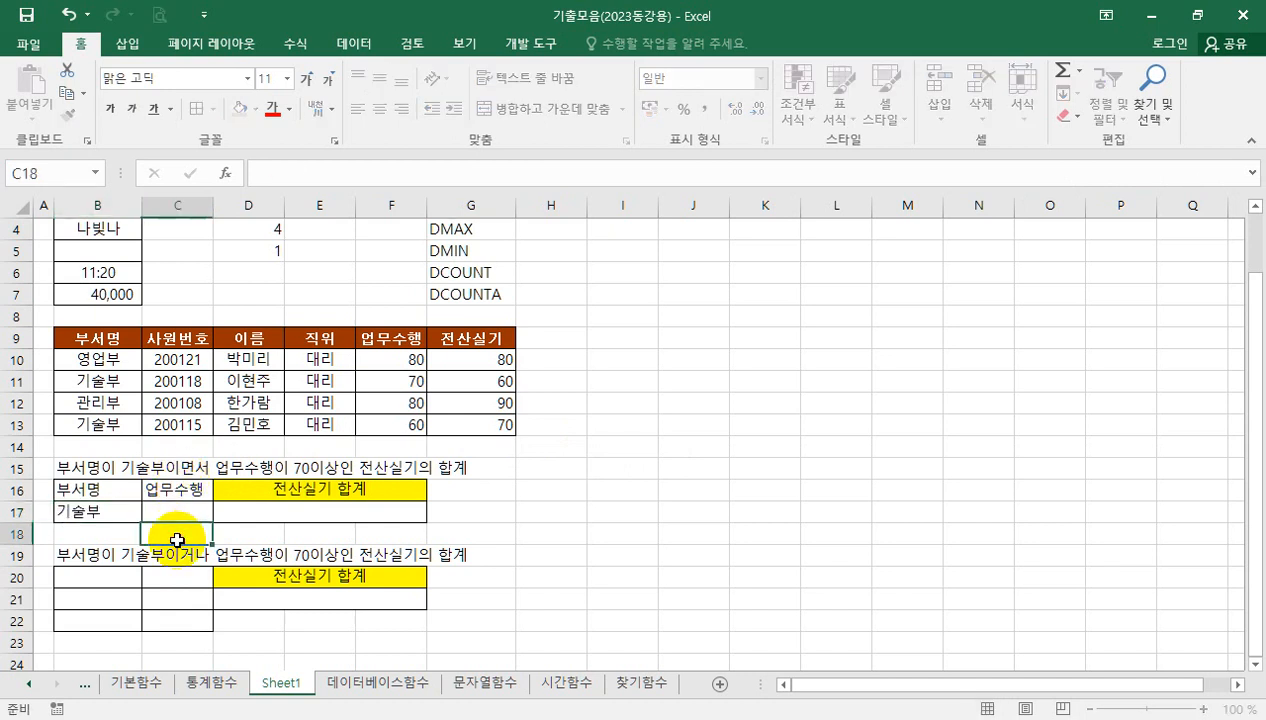
click(116, 515)
click(161, 514)
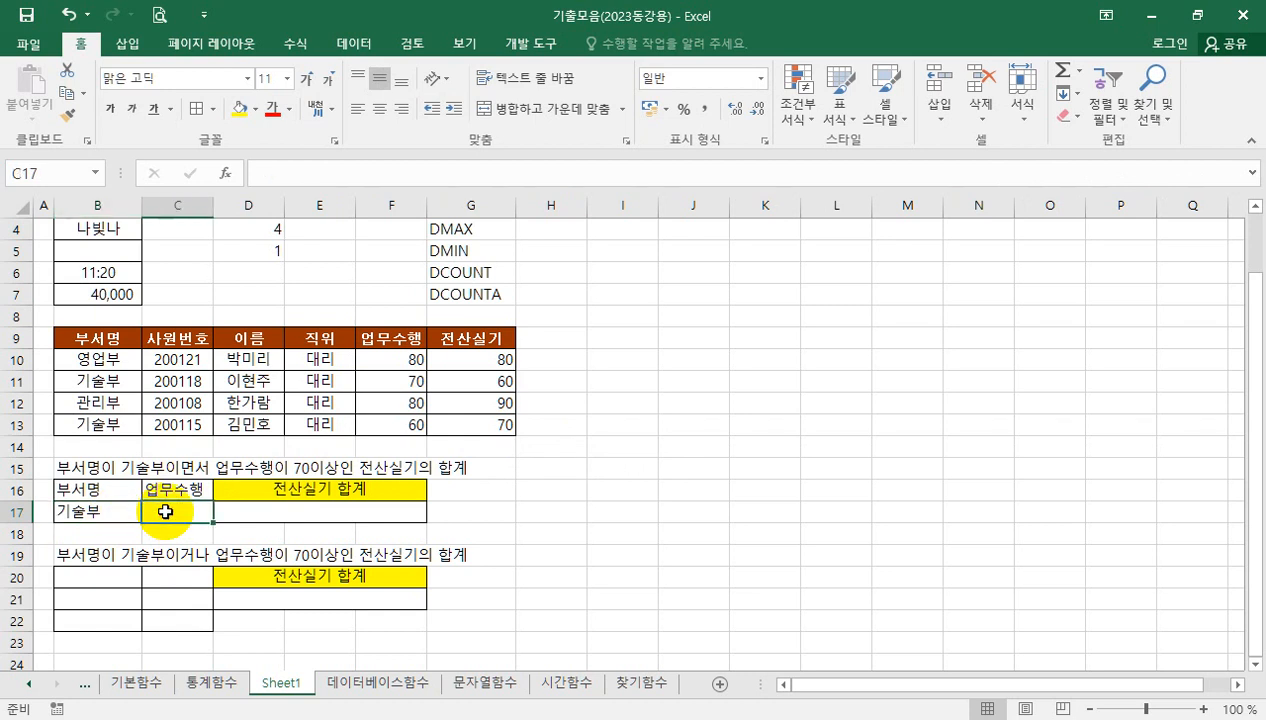
text(>=70)
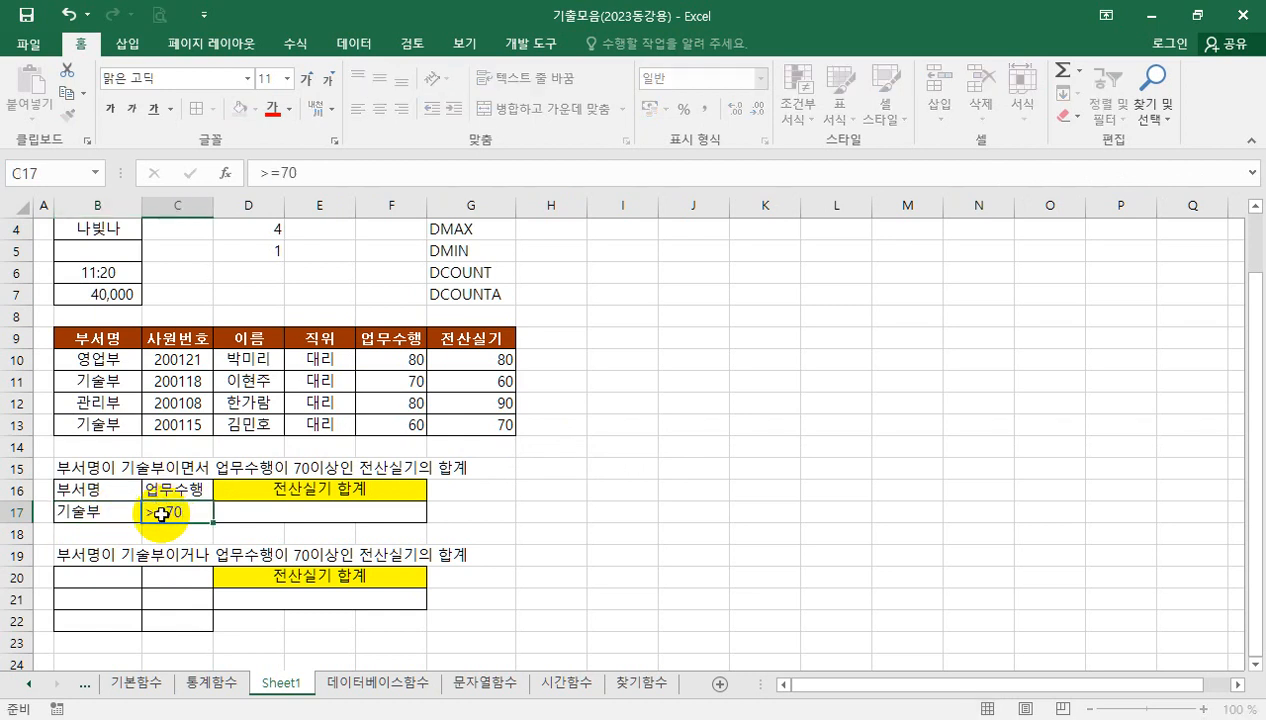
Copy the criteria range B16:C17 into the second condition table starting at B20.
key(Return)
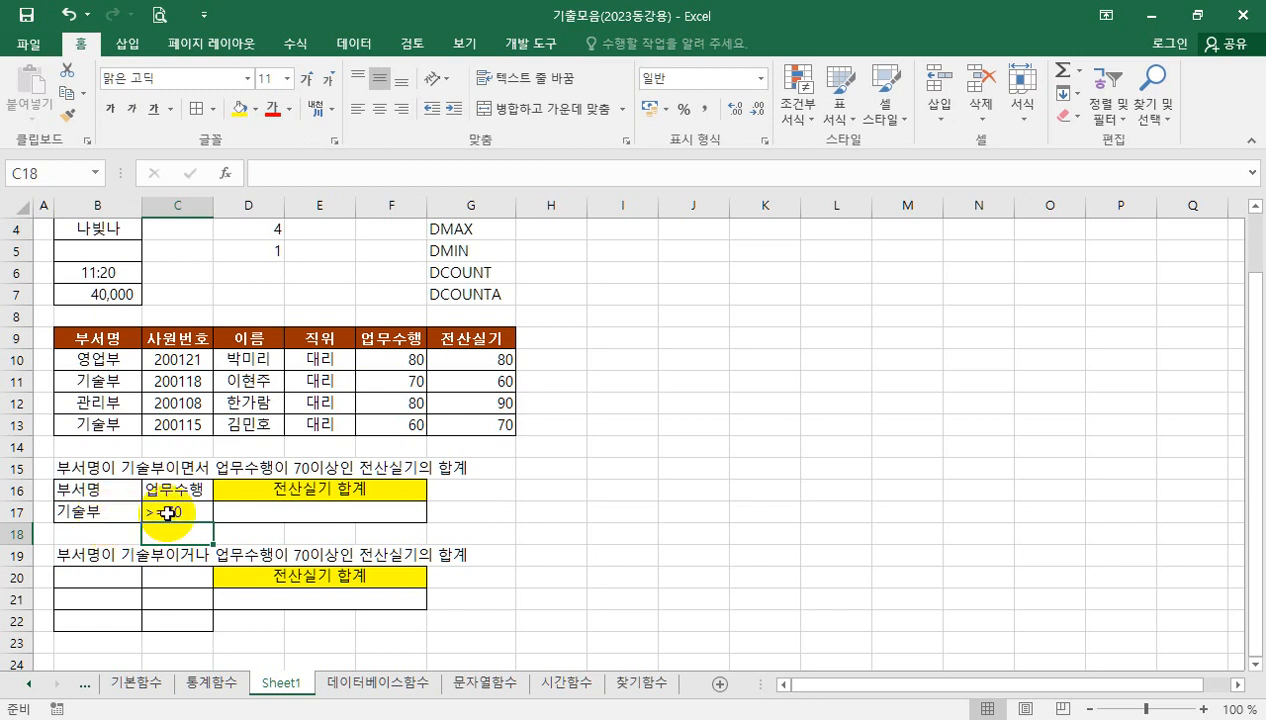
drag(93, 488, 165, 506)
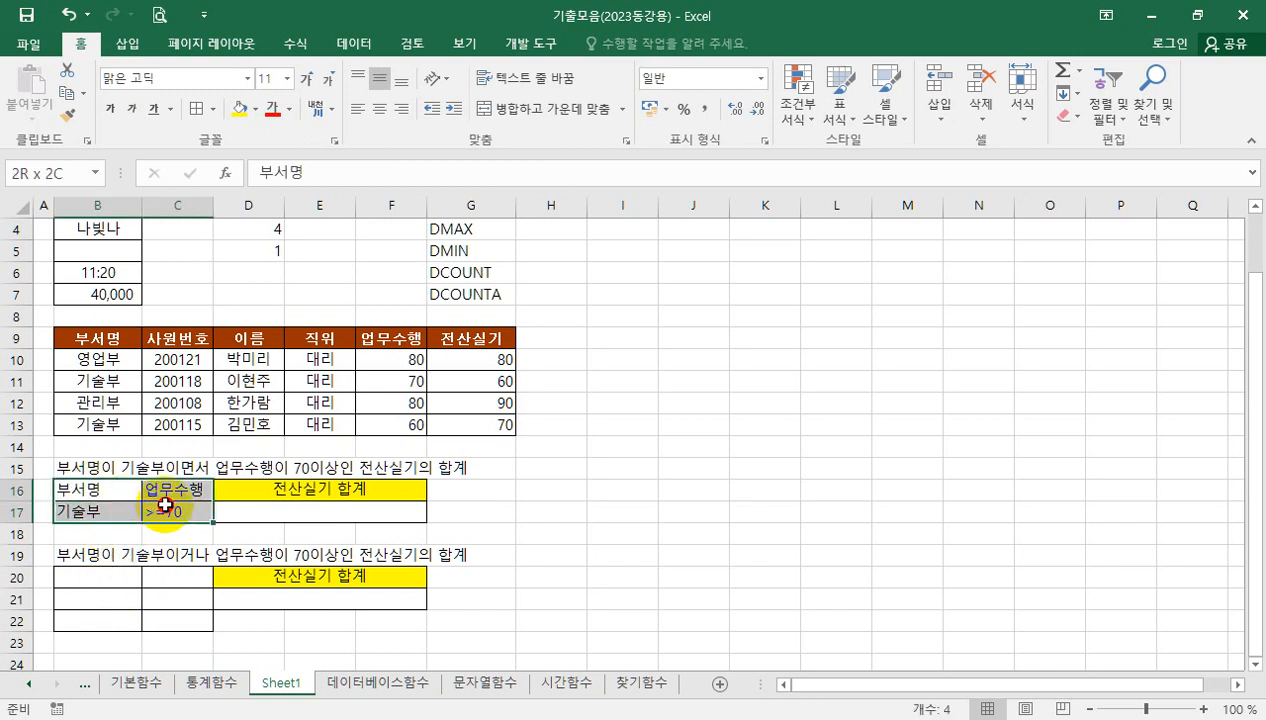
key(ctrl+c)
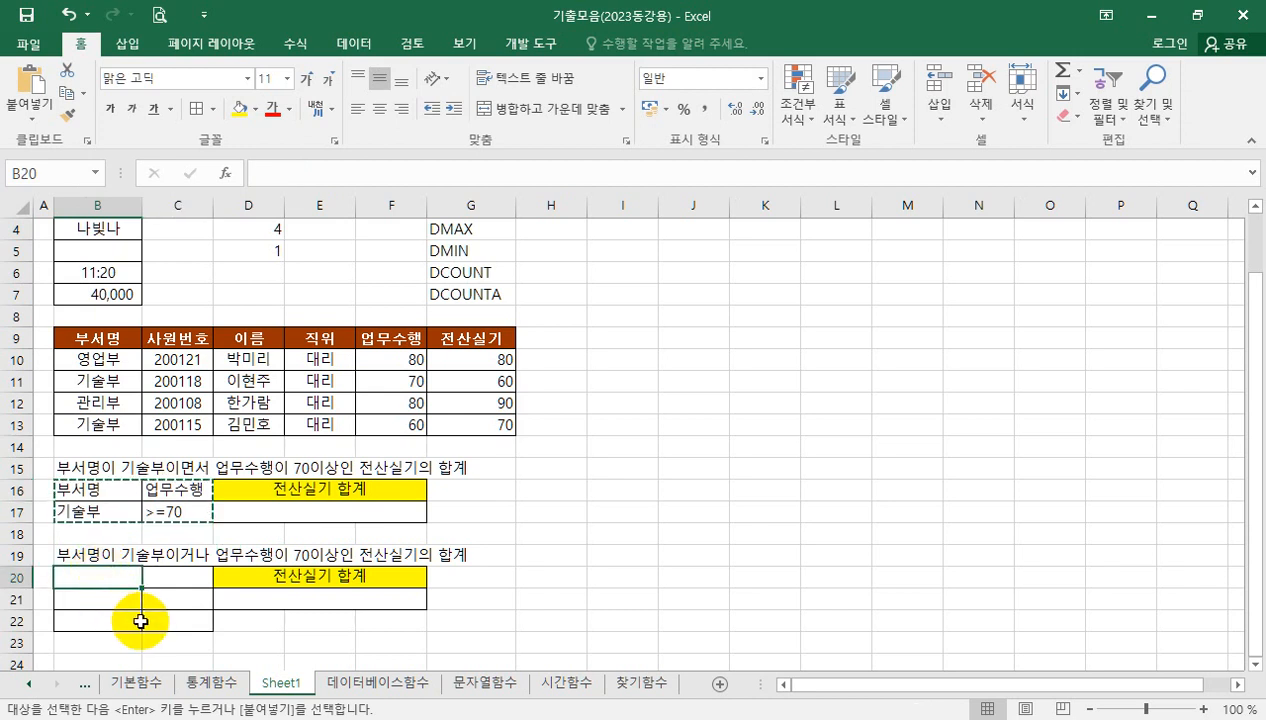
key(ctrl+v)
Clear the criterion in C21 and enter >=70 in C22, placing the two conditions on separate rows as an OR condition.
click(170, 598)
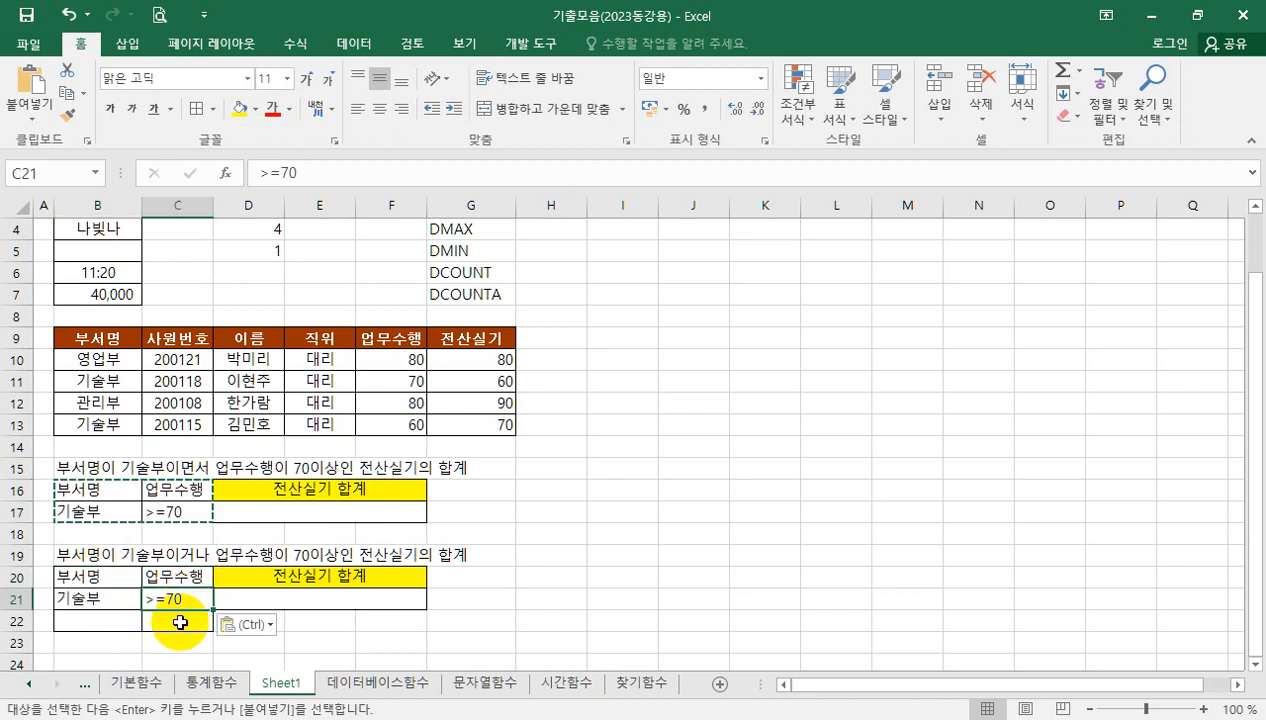
key(Delete)
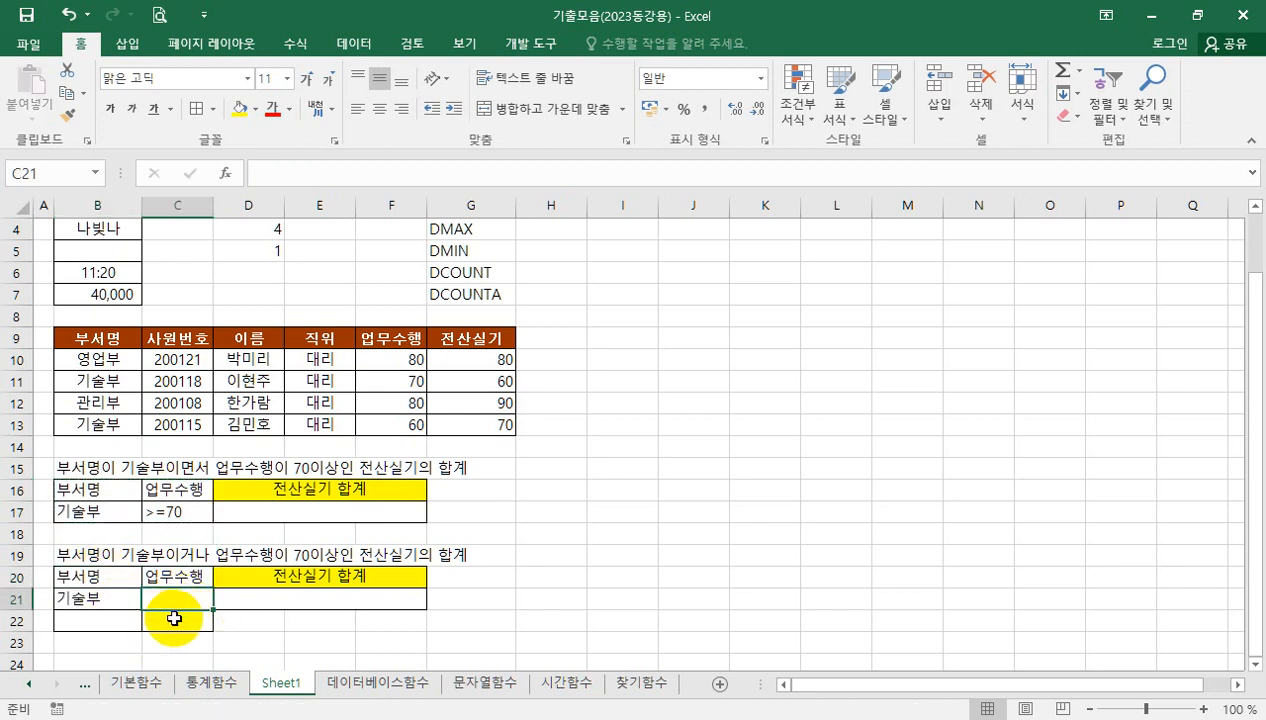
click(176, 618)
text(>=70)
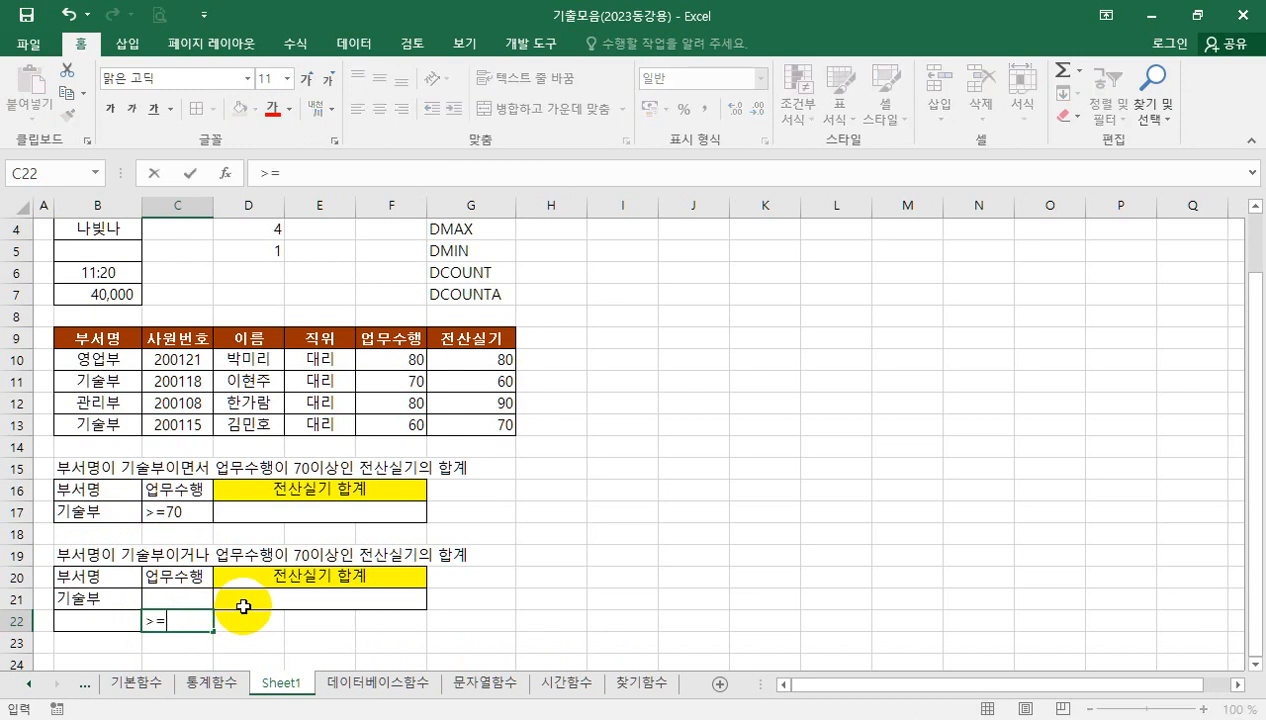
key(Return)
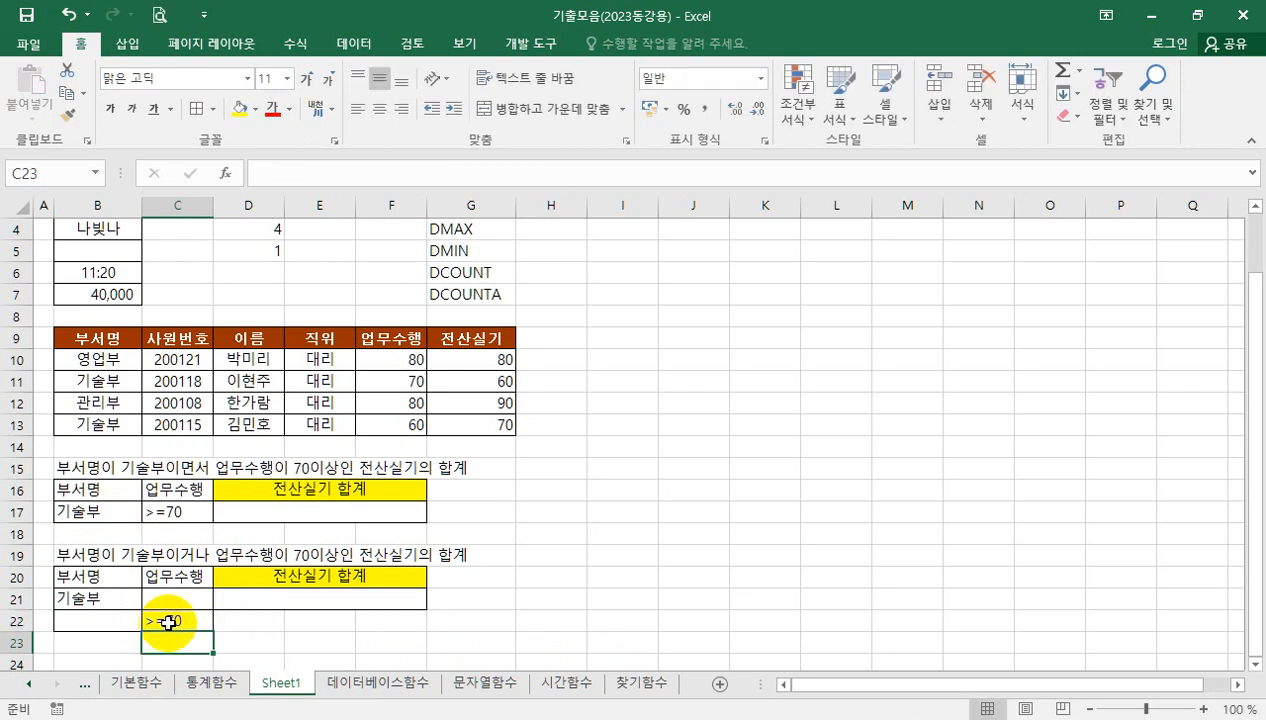
Compare the layout of the AND criteria range B16:C17 with the OR criteria range B20:C22.
click(204, 622)
drag(112, 490, 170, 511)
drag(122, 572, 175, 621)
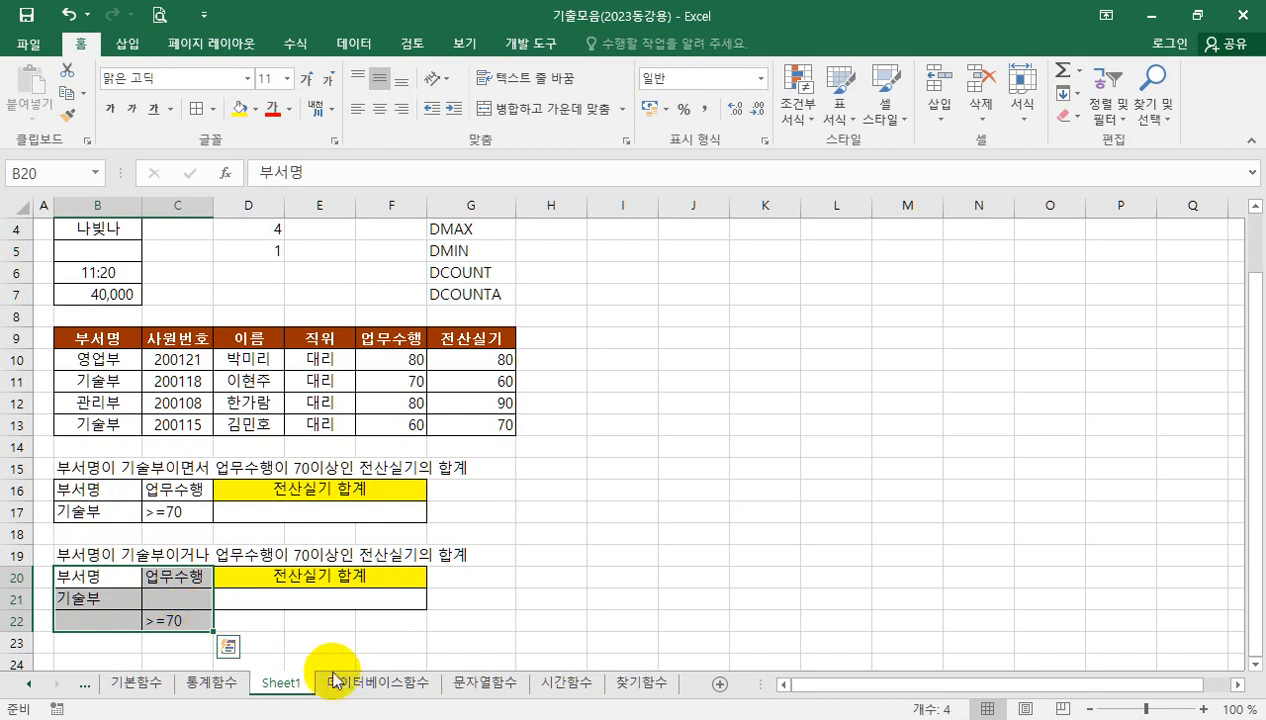
Open the 데이터베이스함수 sheet and select the club table B5:F13, including its headings.
click(378, 684)
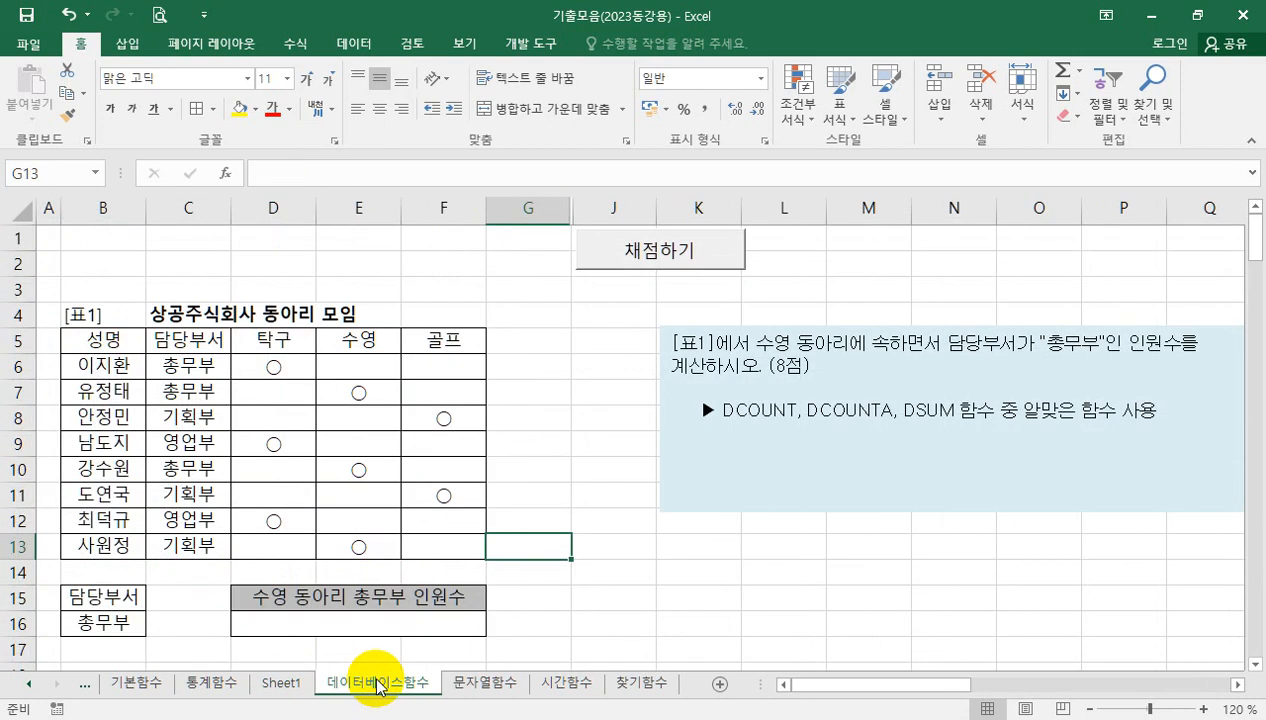
click(574, 622)
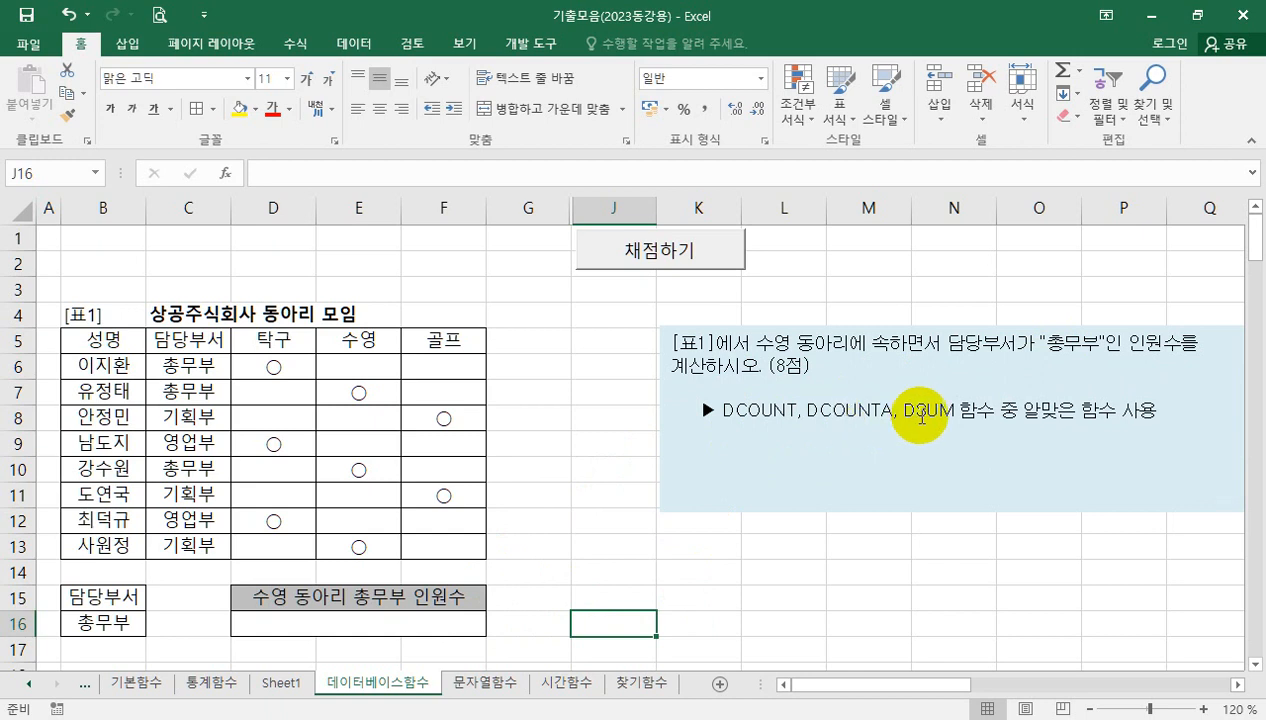
click(138, 343)
drag(138, 343, 430, 535)
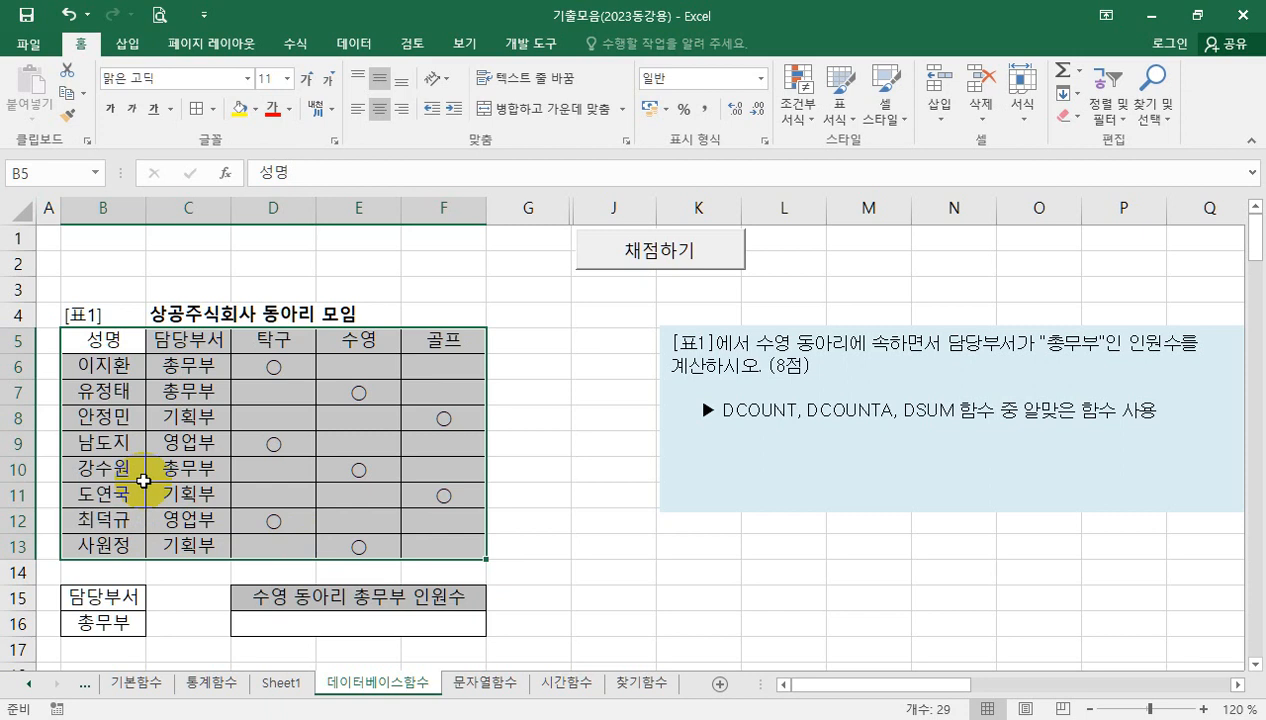
Count the 총무부 members of the 수영 club in D16 with =DCOUNTA(B5:F13,E5,B15:B16).
click(283, 620)
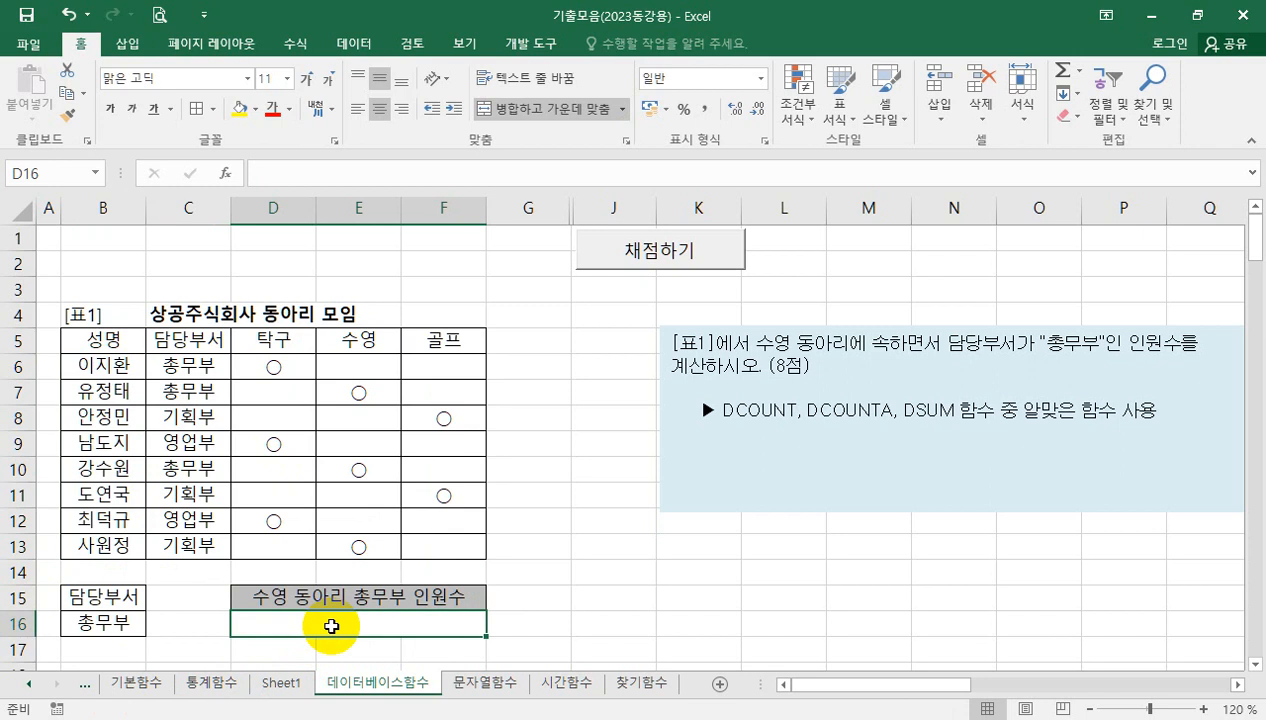
text(=dcou)
key(Down)
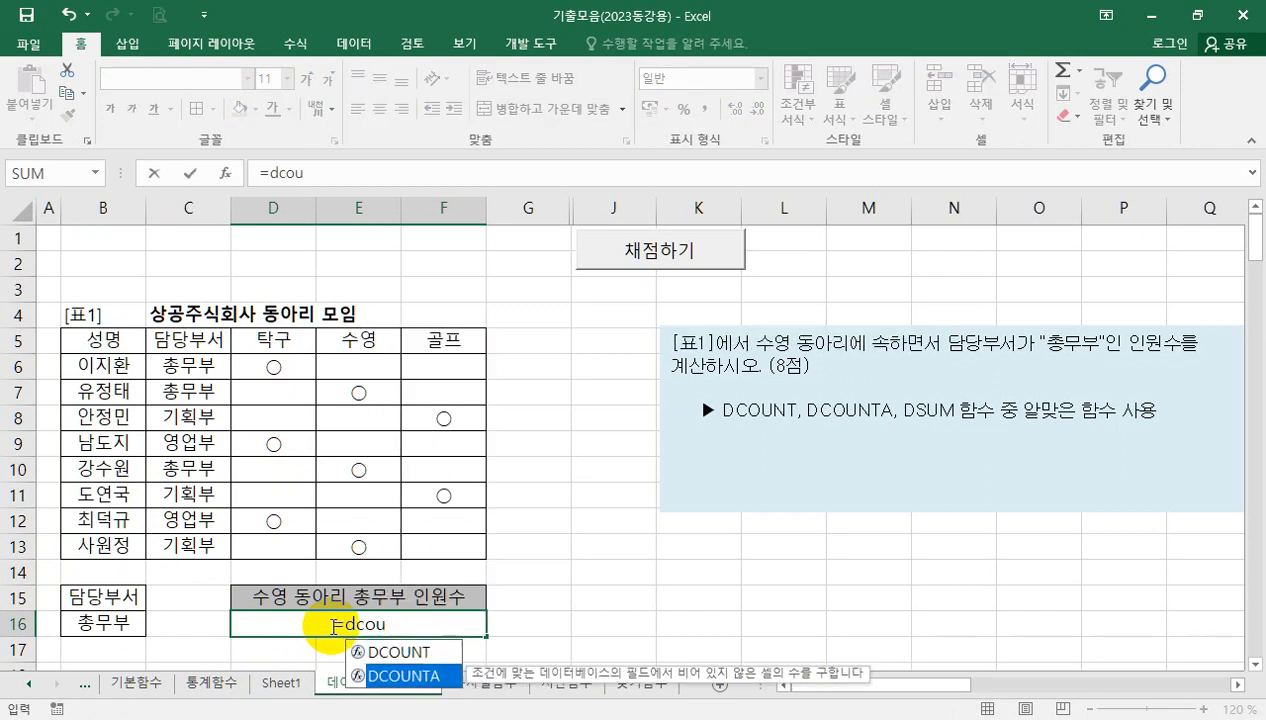
key(Tab)
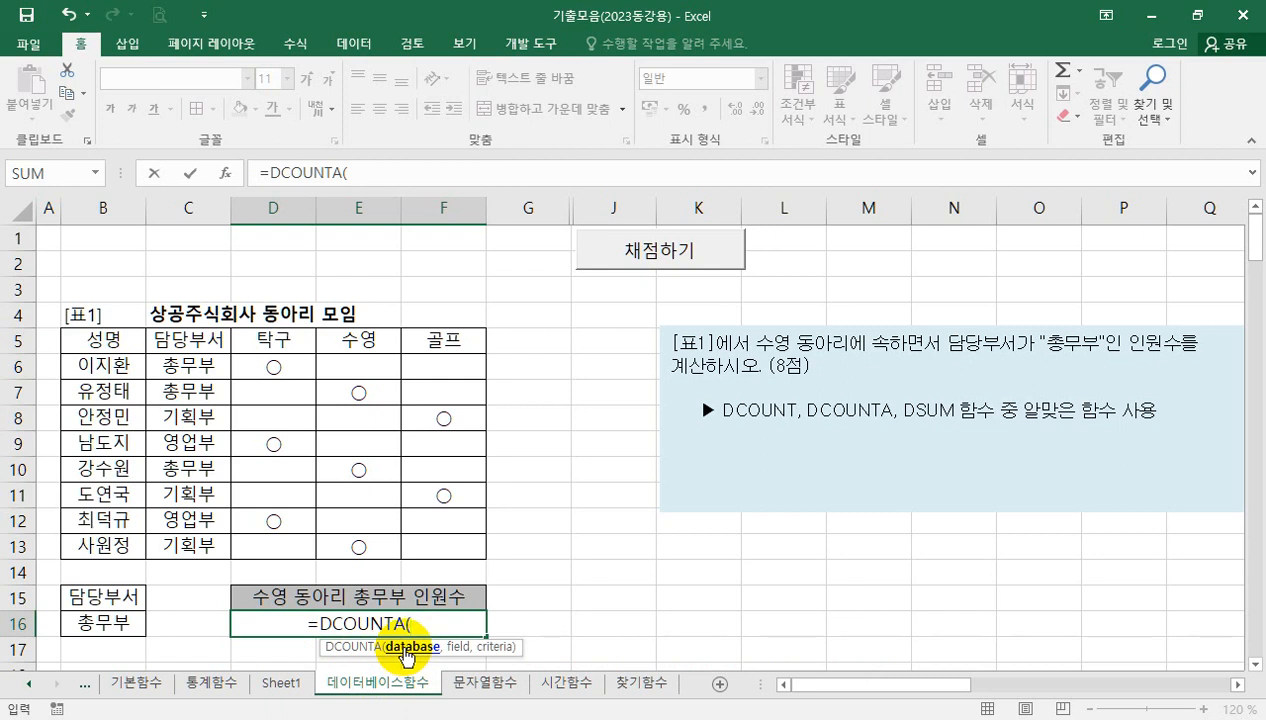
drag(96, 338, 413, 543)
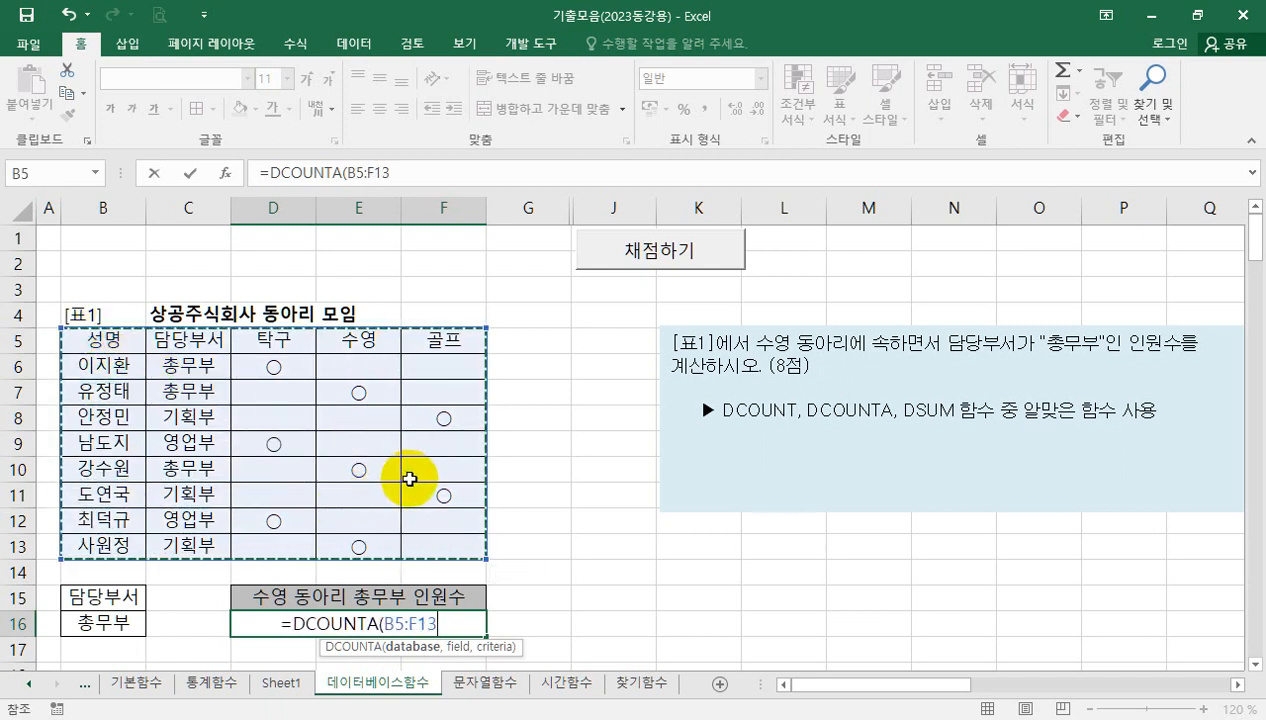
text(,)
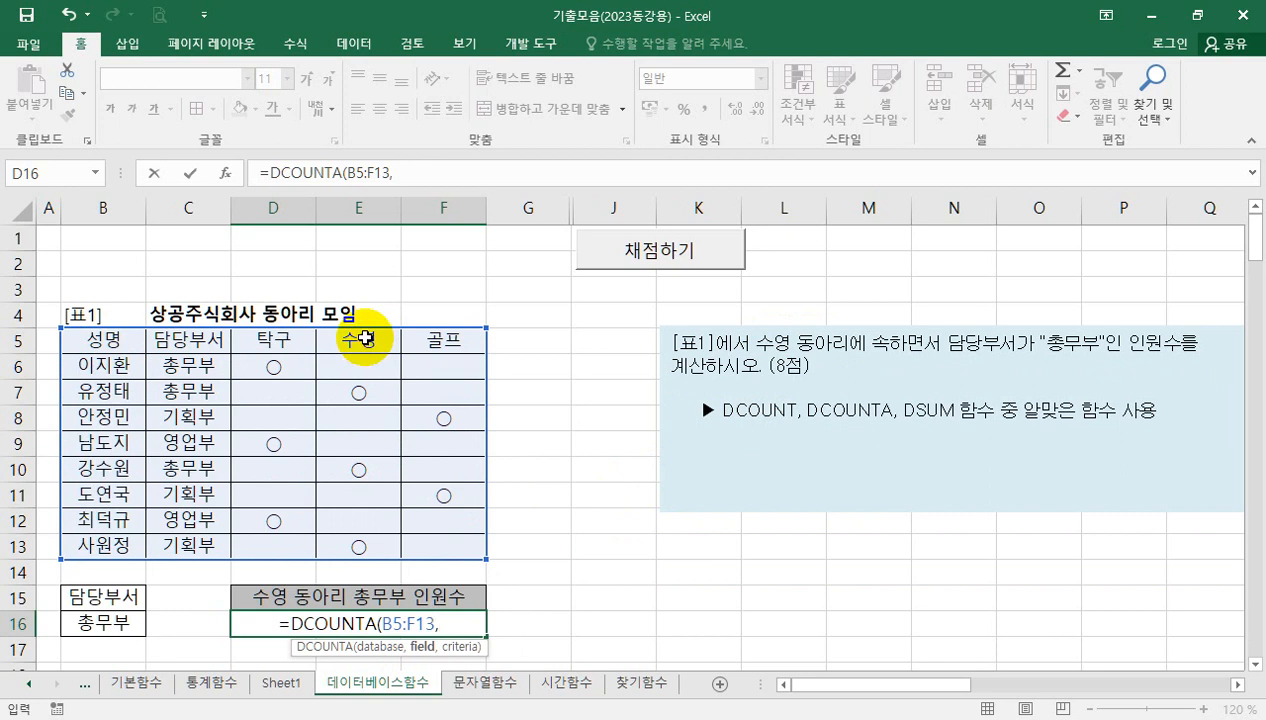
click(363, 338)
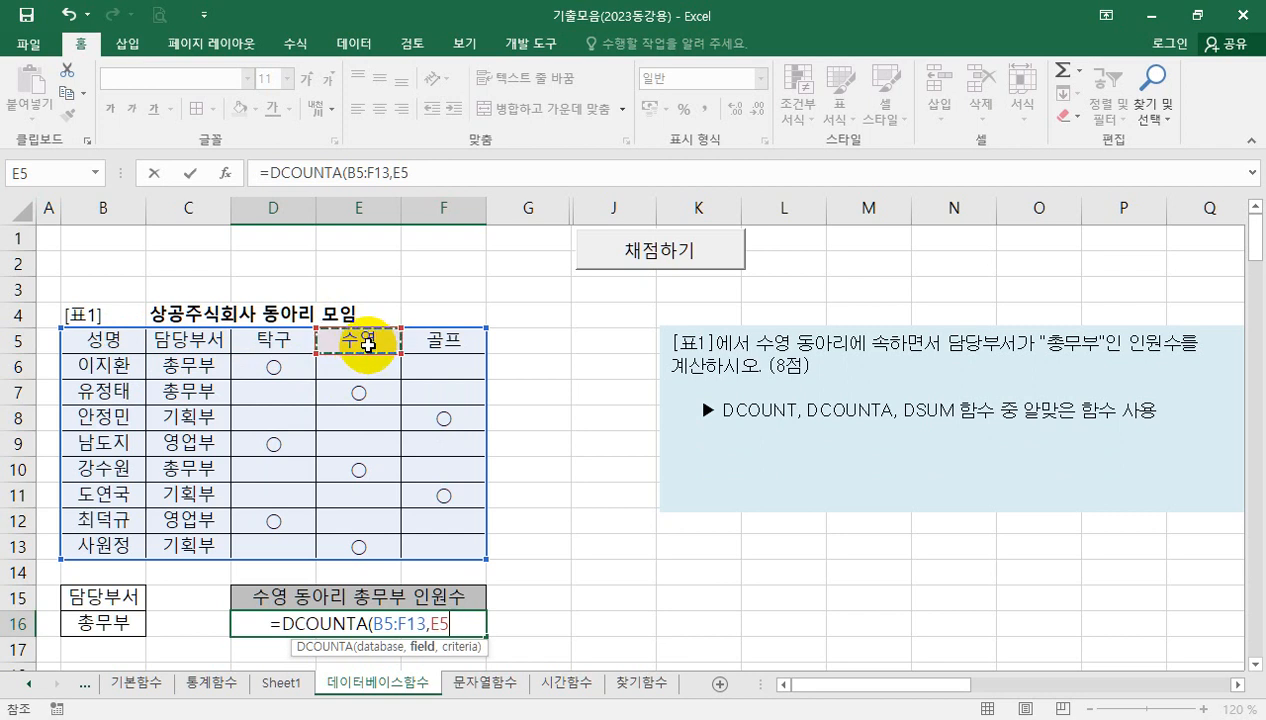
text(,)
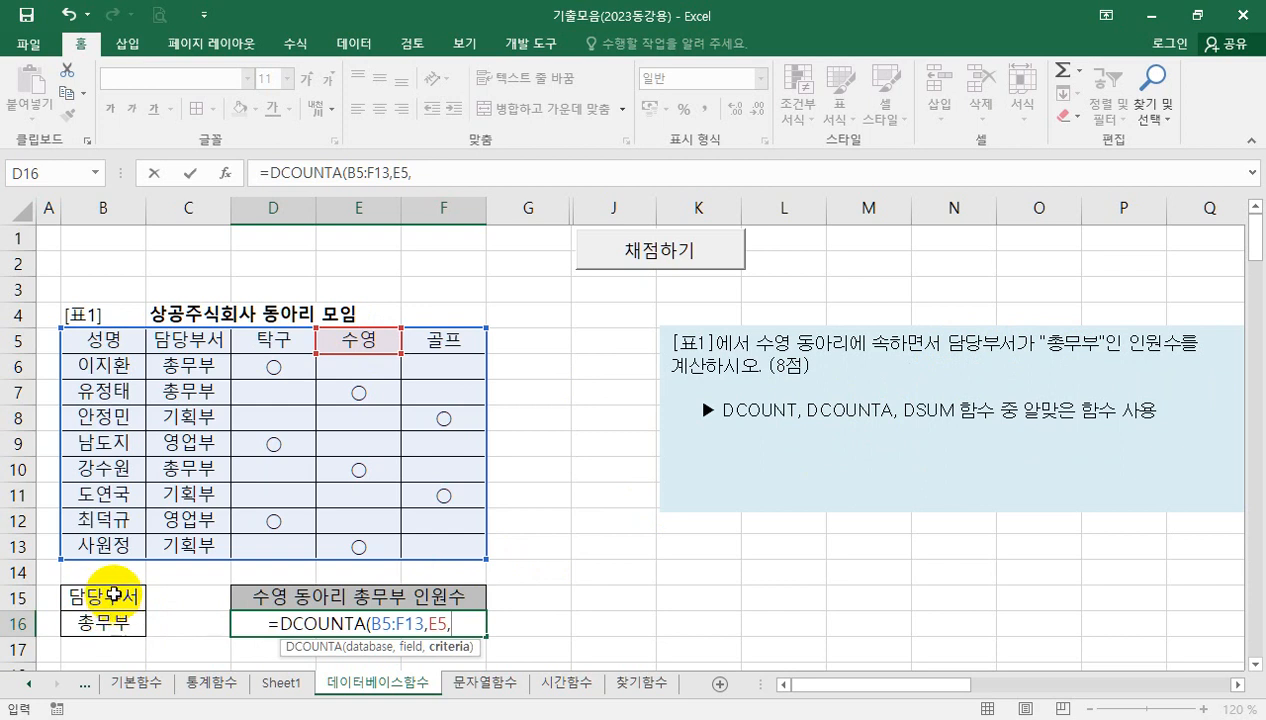
drag(115, 595, 115, 620)
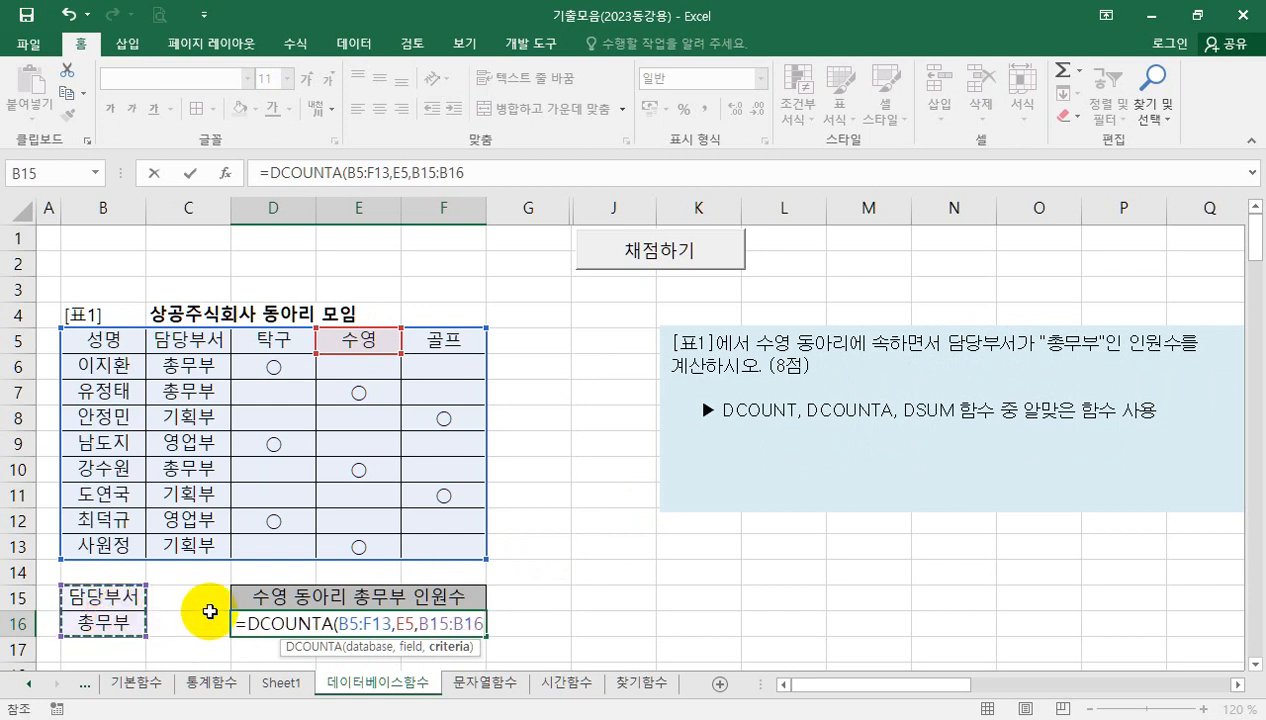
key(Return)
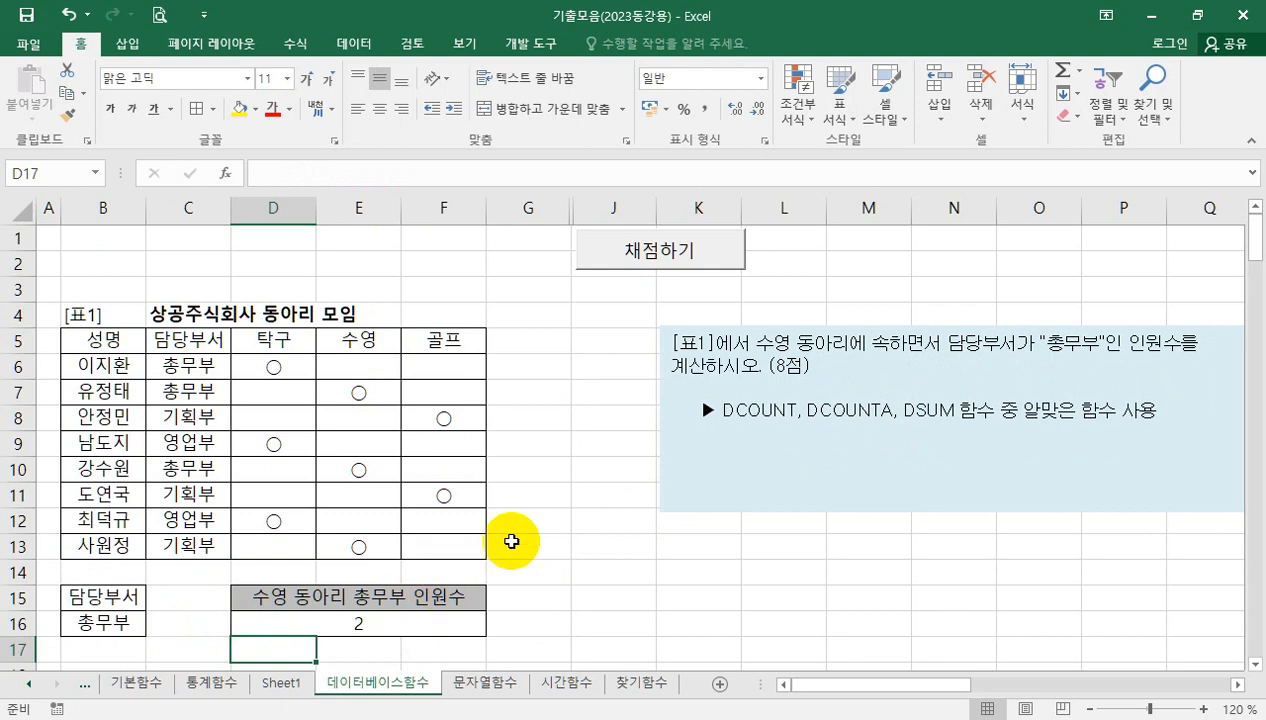
Examine the [표2] task, its condition cells B21:B22 and the 판매금액 heading in E21.
scroll(511, 538, down, 2)
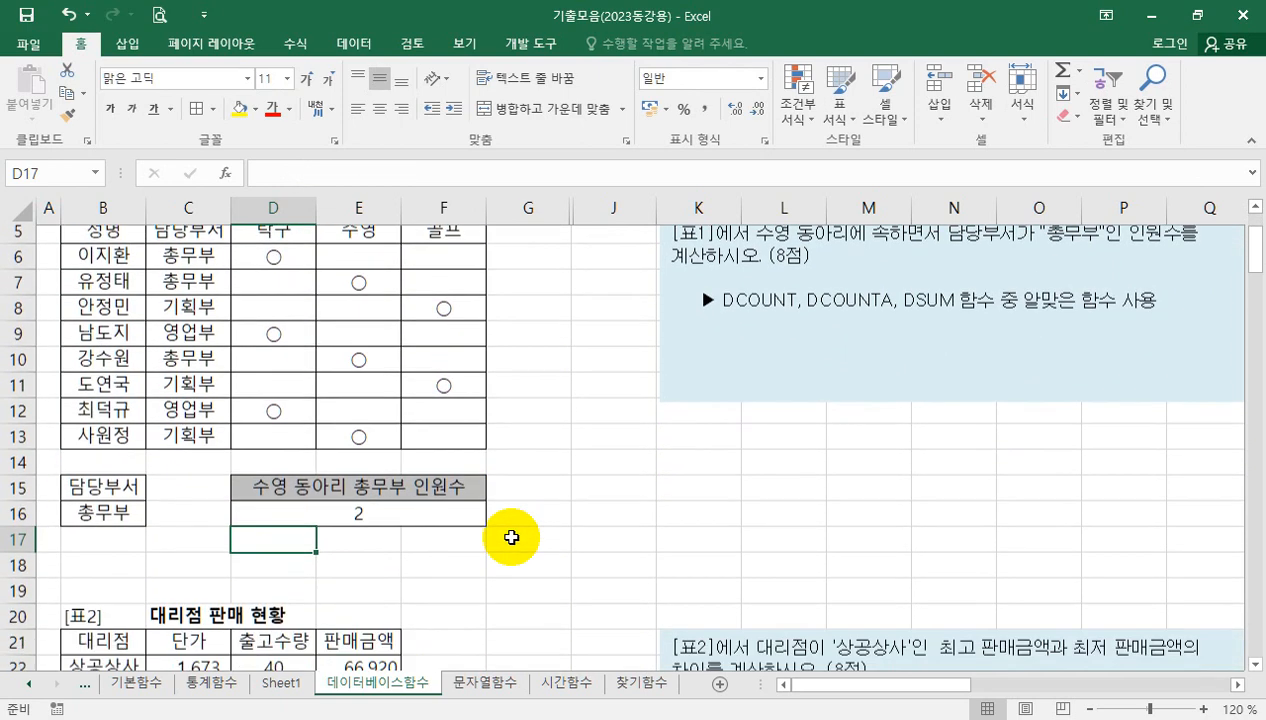
scroll(511, 538, down, 4)
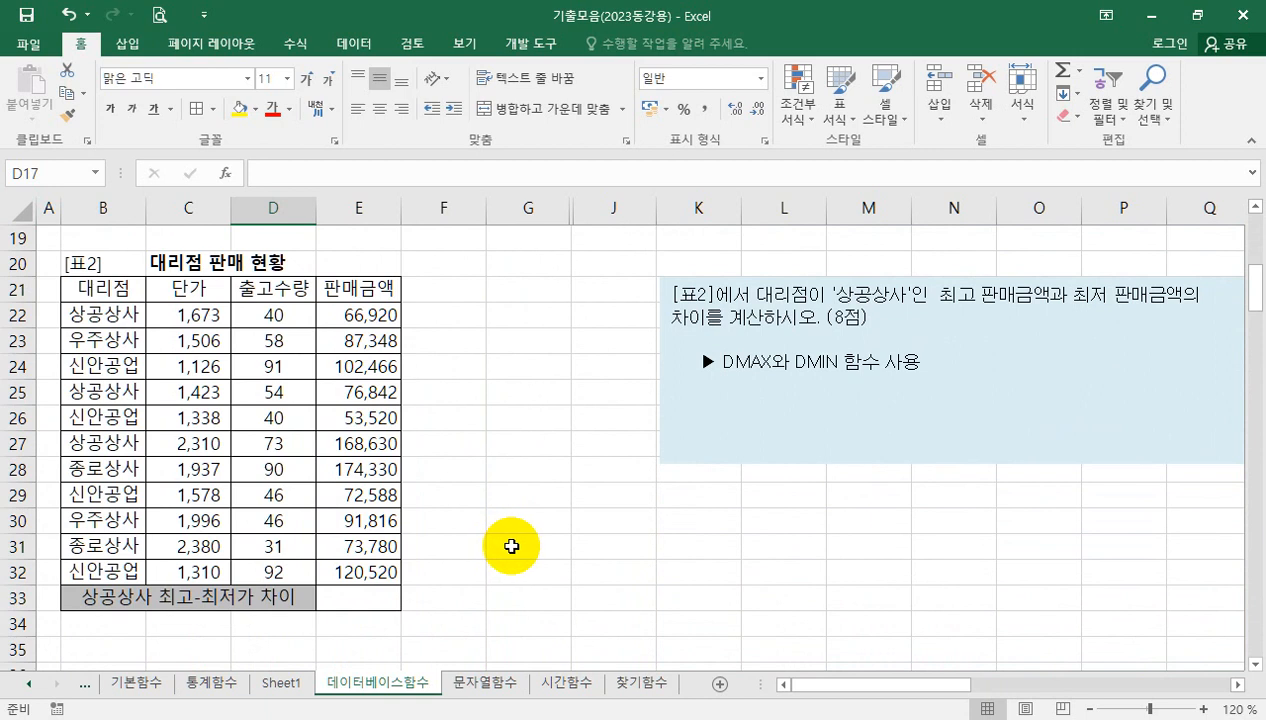
drag(123, 290, 125, 312)
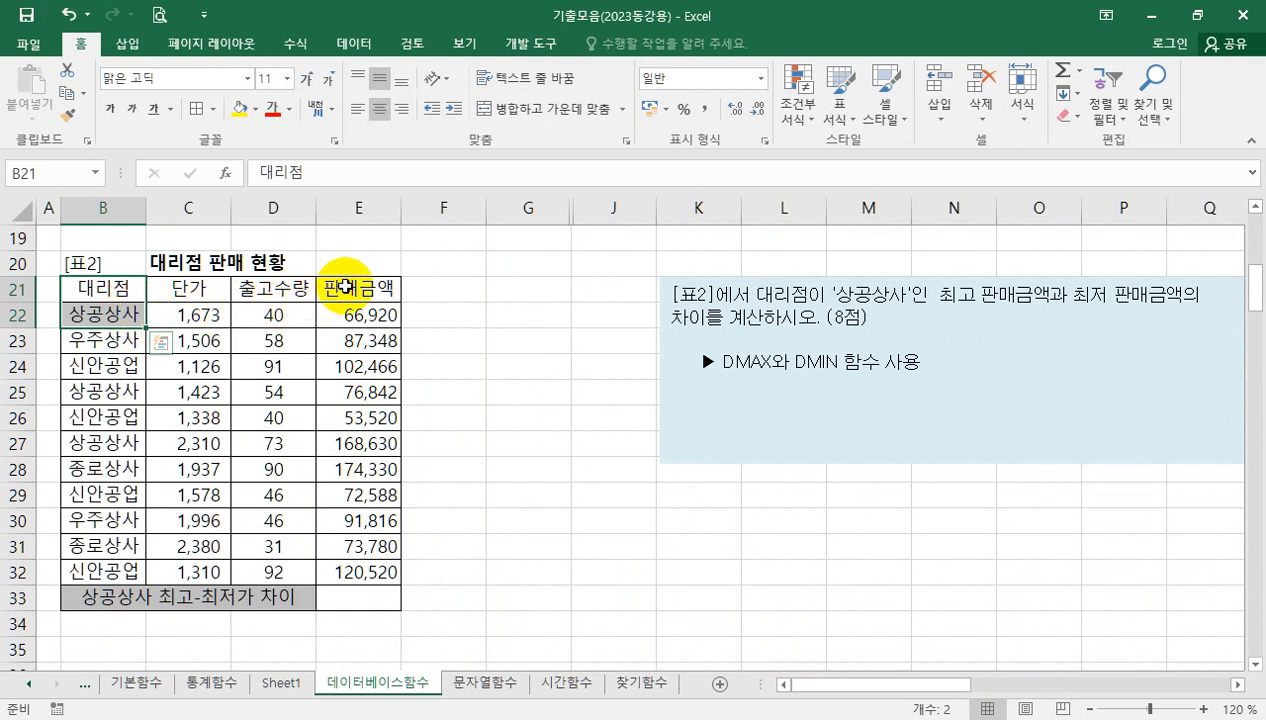
click(345, 287)
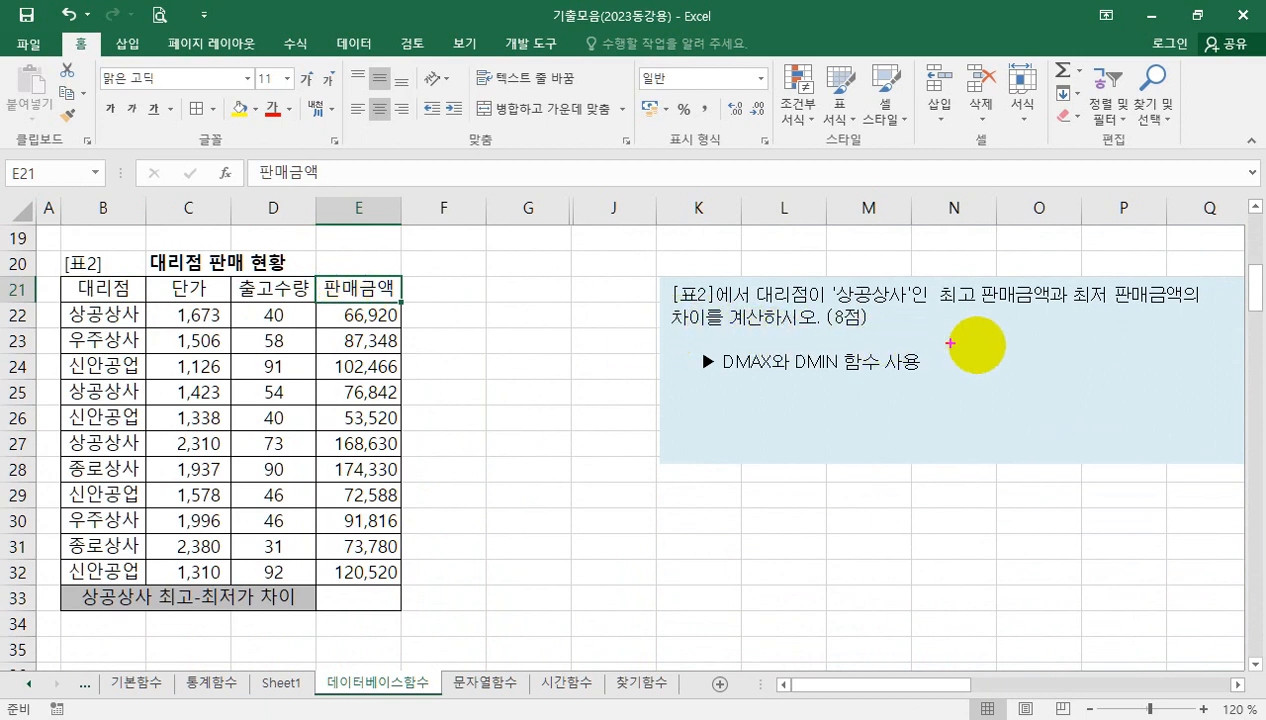
click(968, 312)
mouse_move(968, 312)
mouse_down()
mouse_move(925, 282)
mouse_move(960, 278)
mouse_move(983, 310)
mouse_up()
drag(1080, 311, 1108, 312)
drag(1016, 292, 1034, 292)
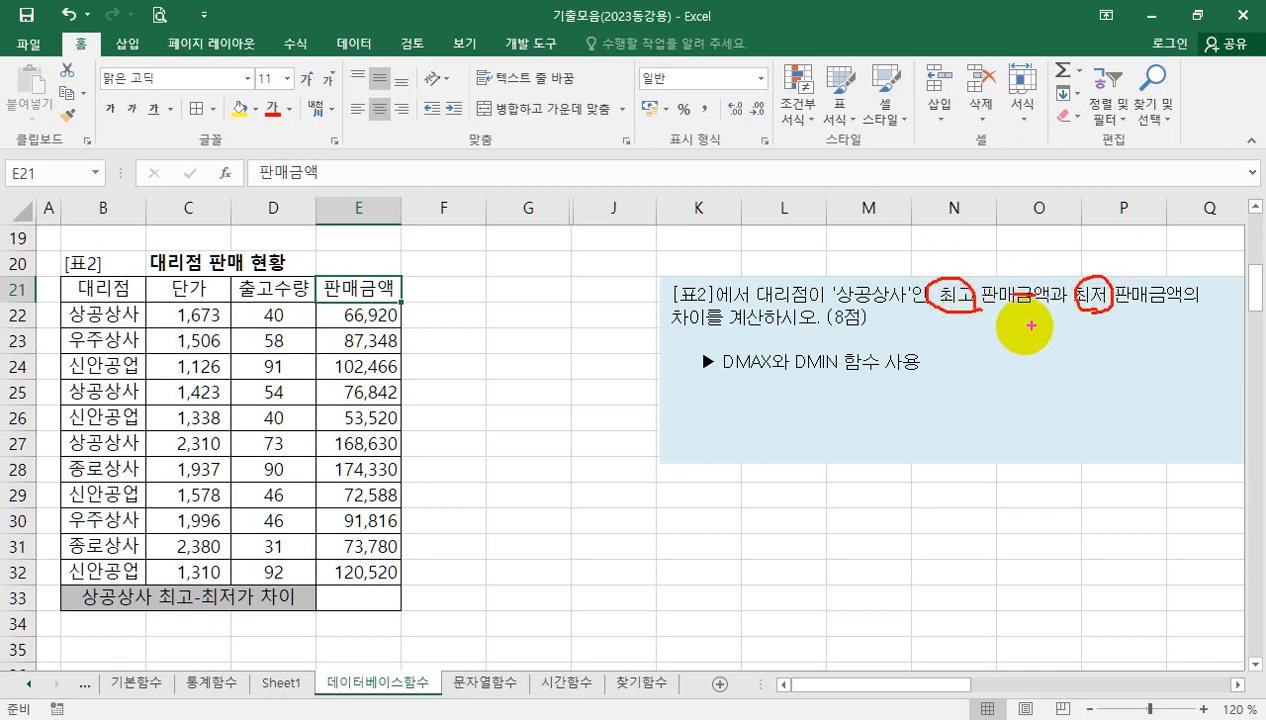
key(Escape)
Find the highest 판매금액 of 상공상사 in E33 with the formula =DMAX(B21:E32,E21,B21:B22).
click(372, 598)
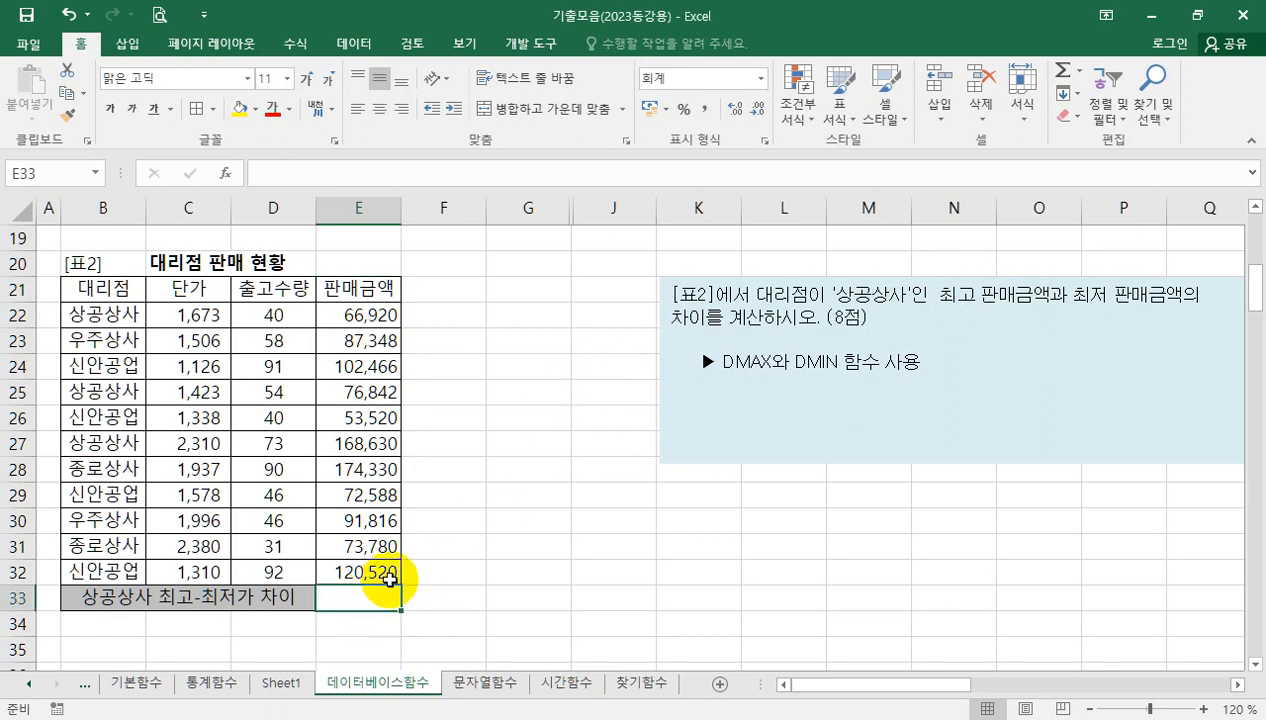
text(=dma)
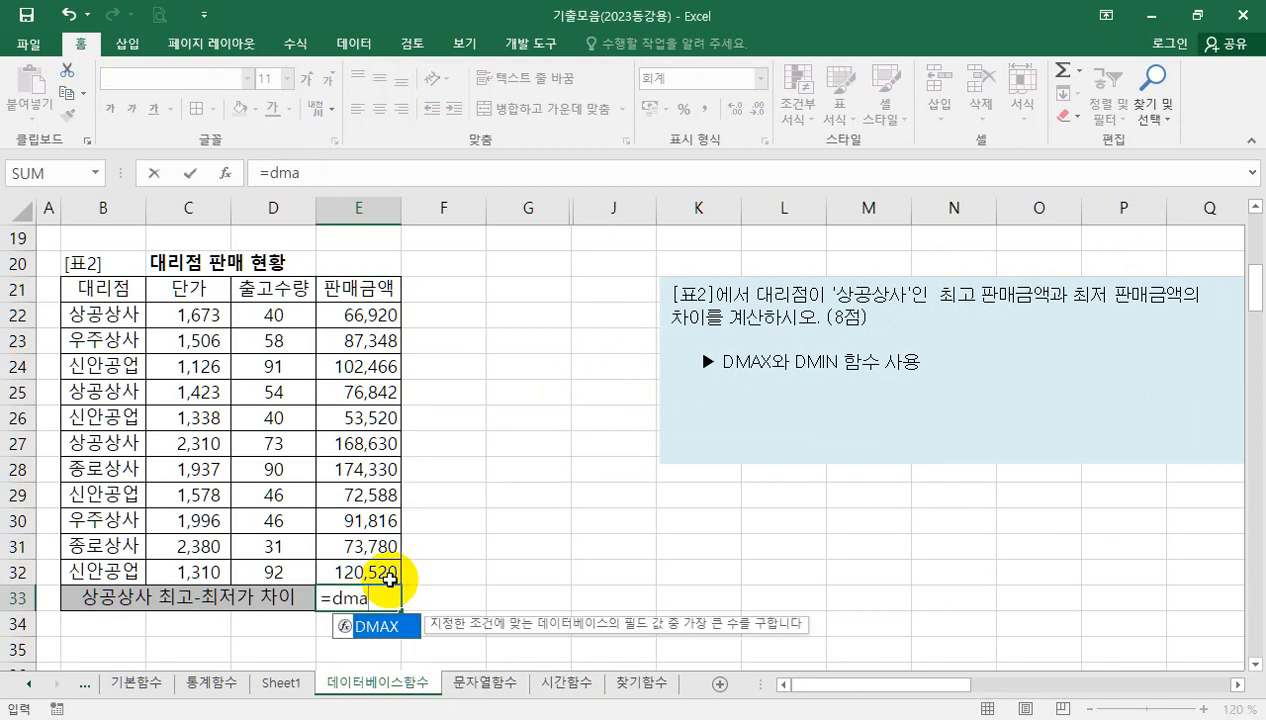
key(Tab)
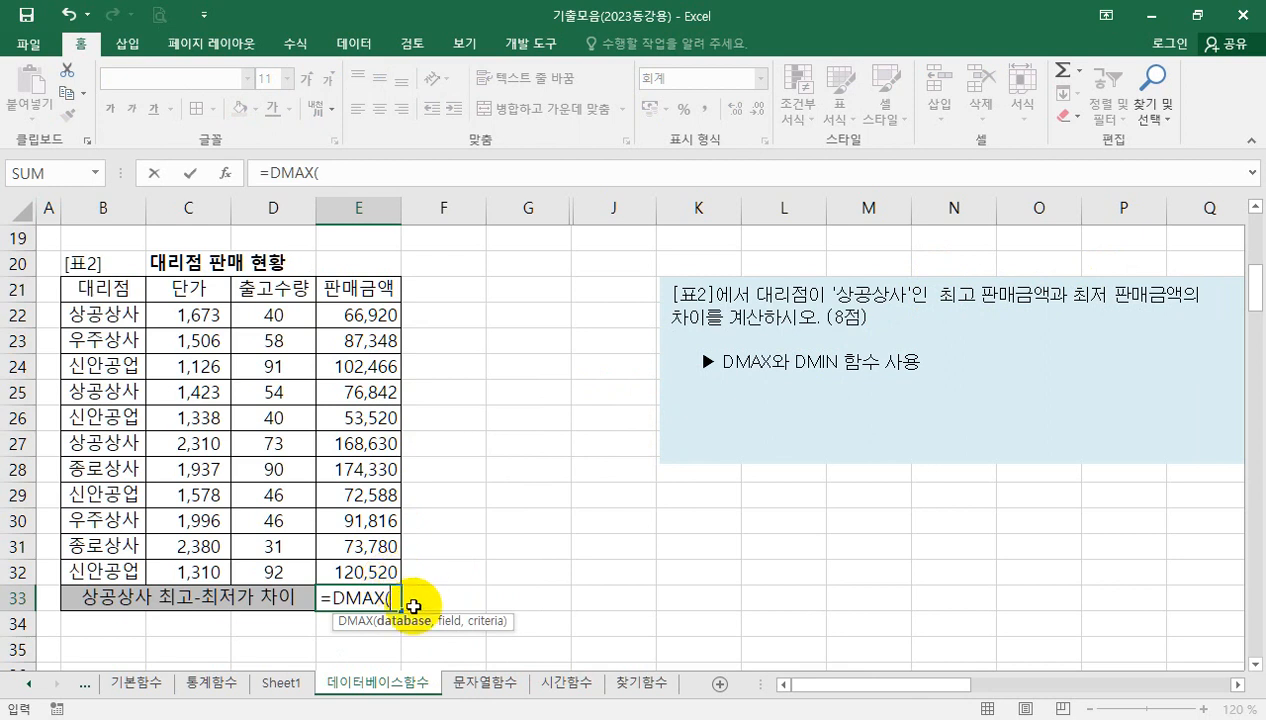
drag(100, 292, 338, 563)
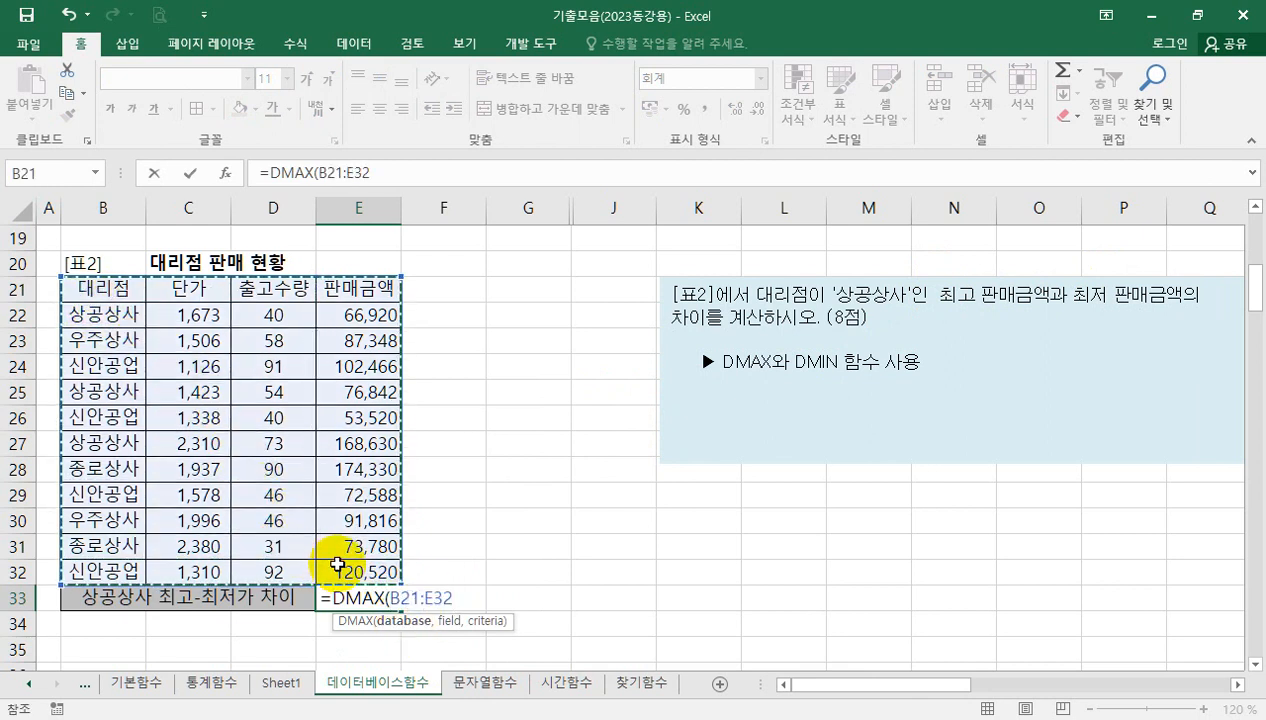
text(,)
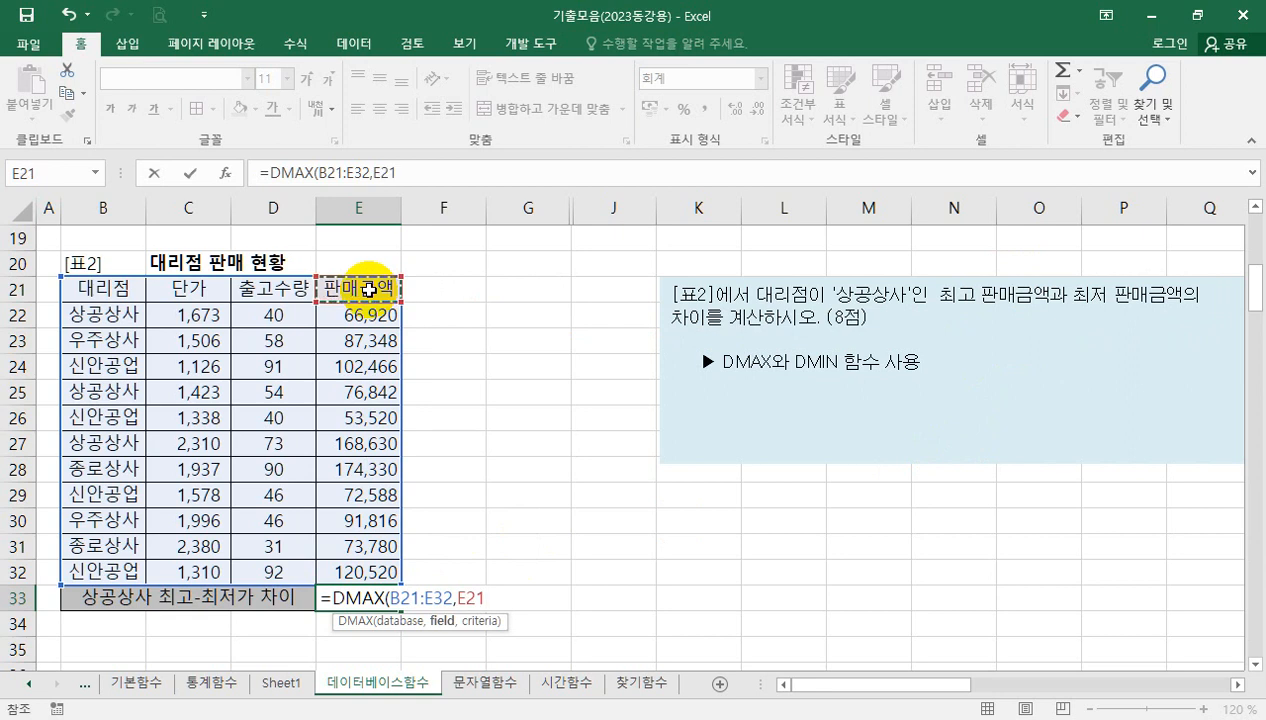
text(,)
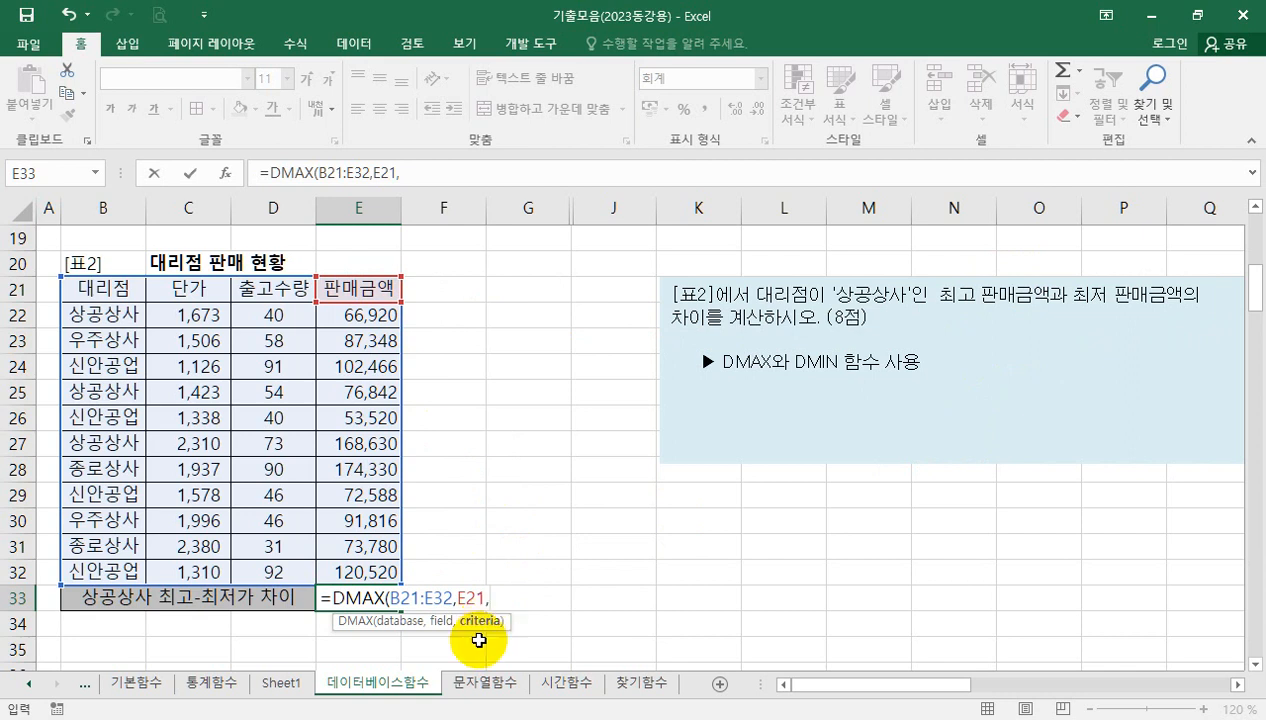
click(122, 290)
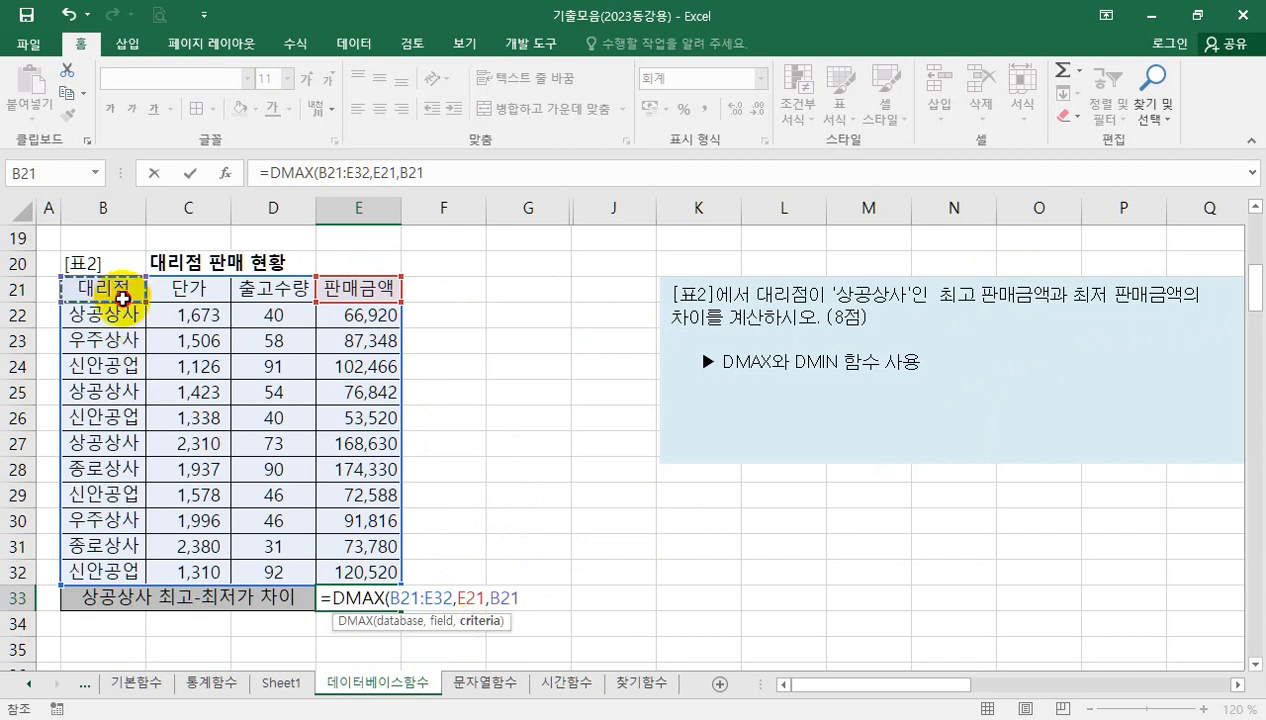
drag(122, 290, 122, 314)
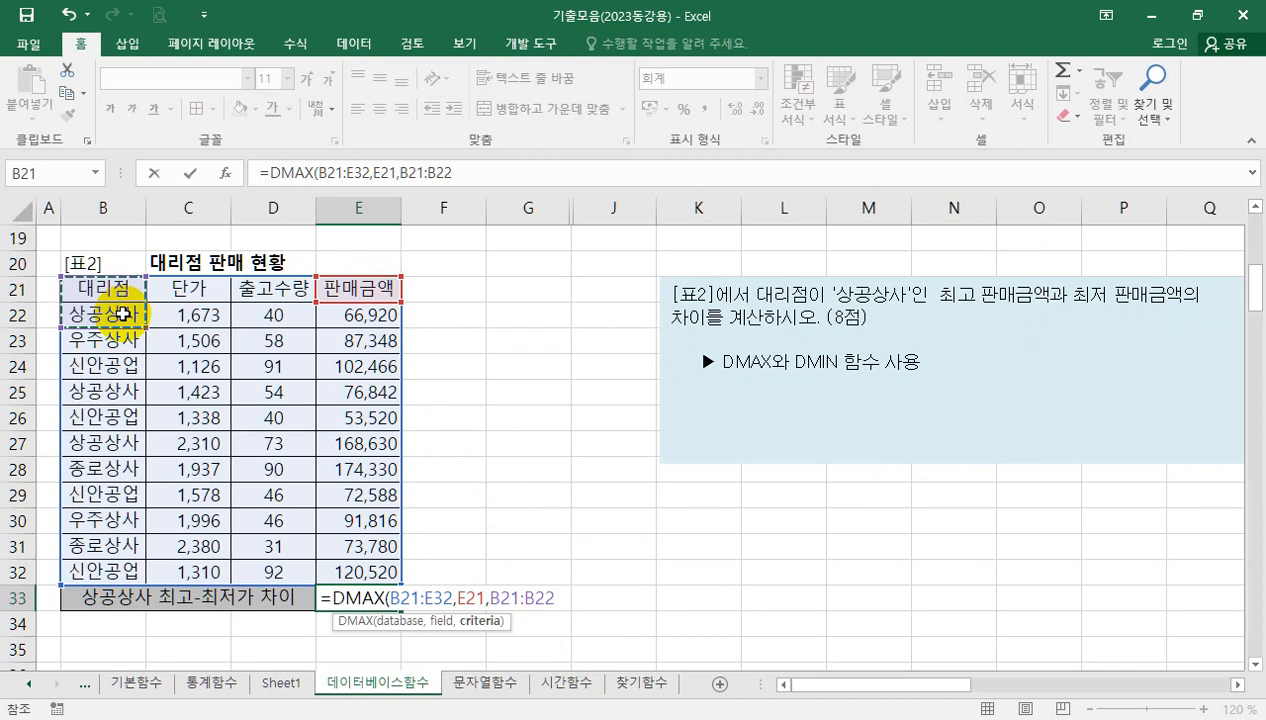
key(Return)
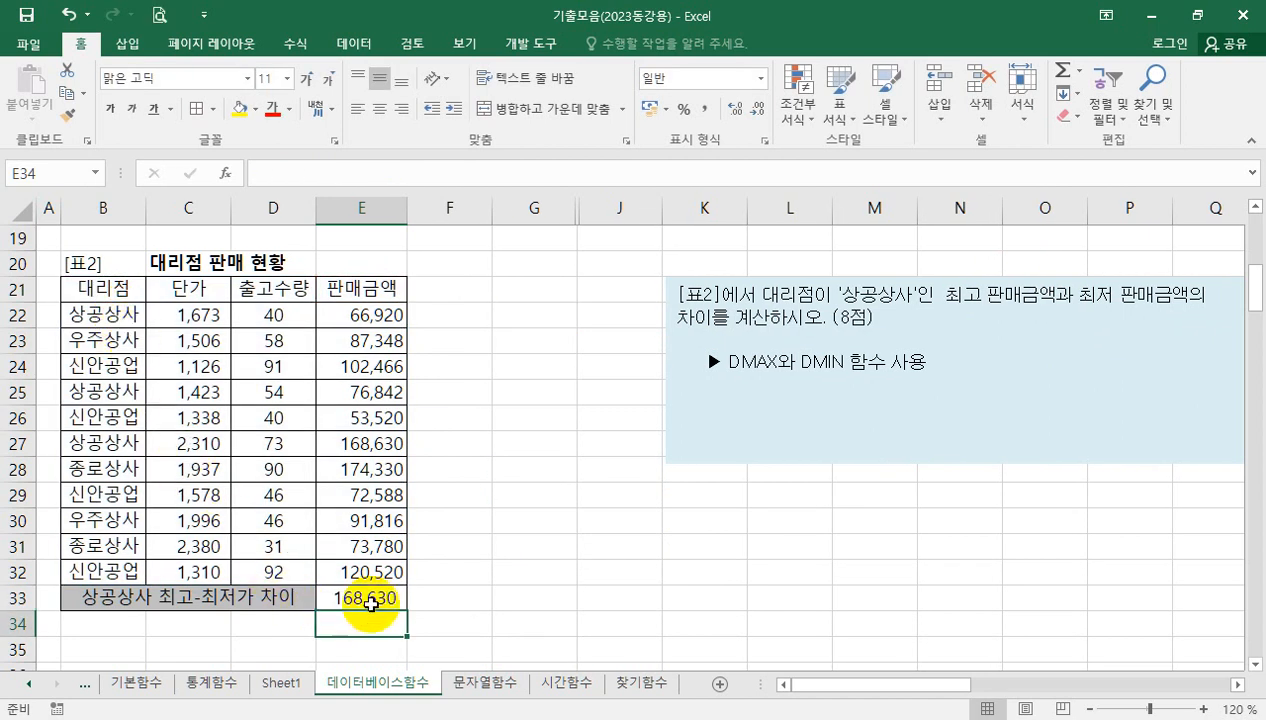
click(372, 601)
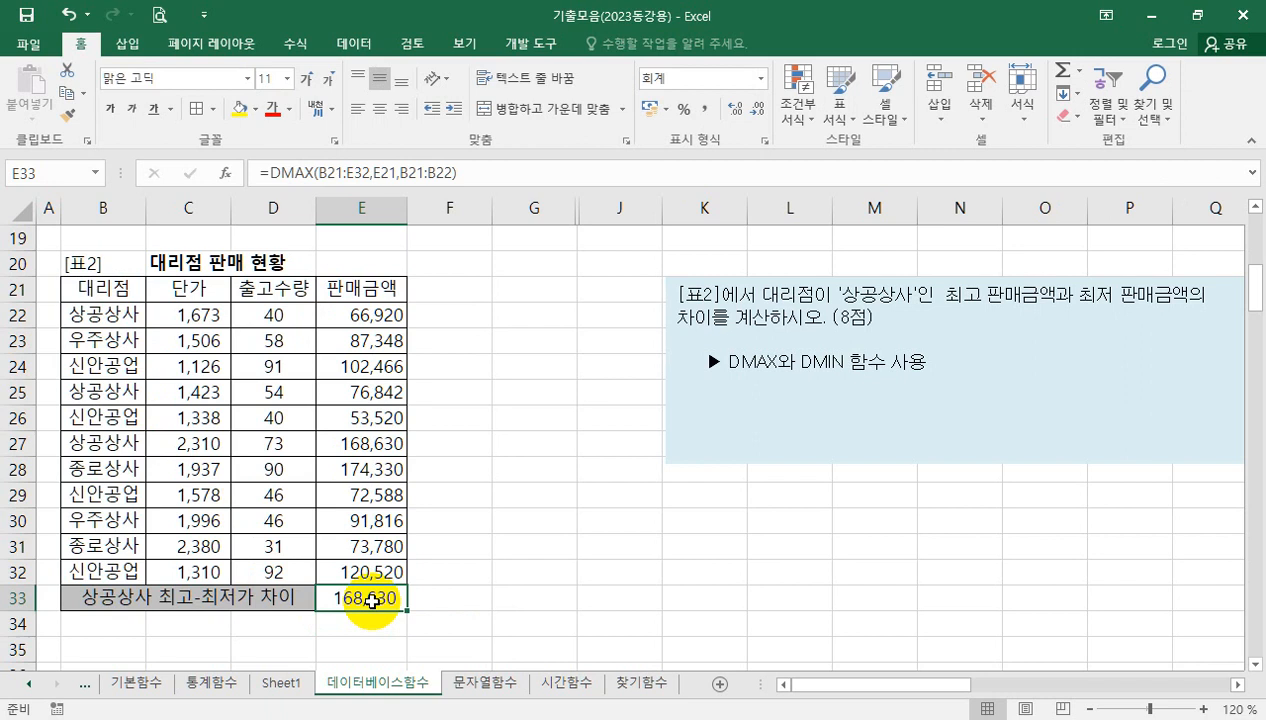
Extend the formula in E33 by subtracting a second copy of DMAX(B21:E32,E21,B21:B22).
double_click(285, 173)
drag(353, 180, 466, 181)
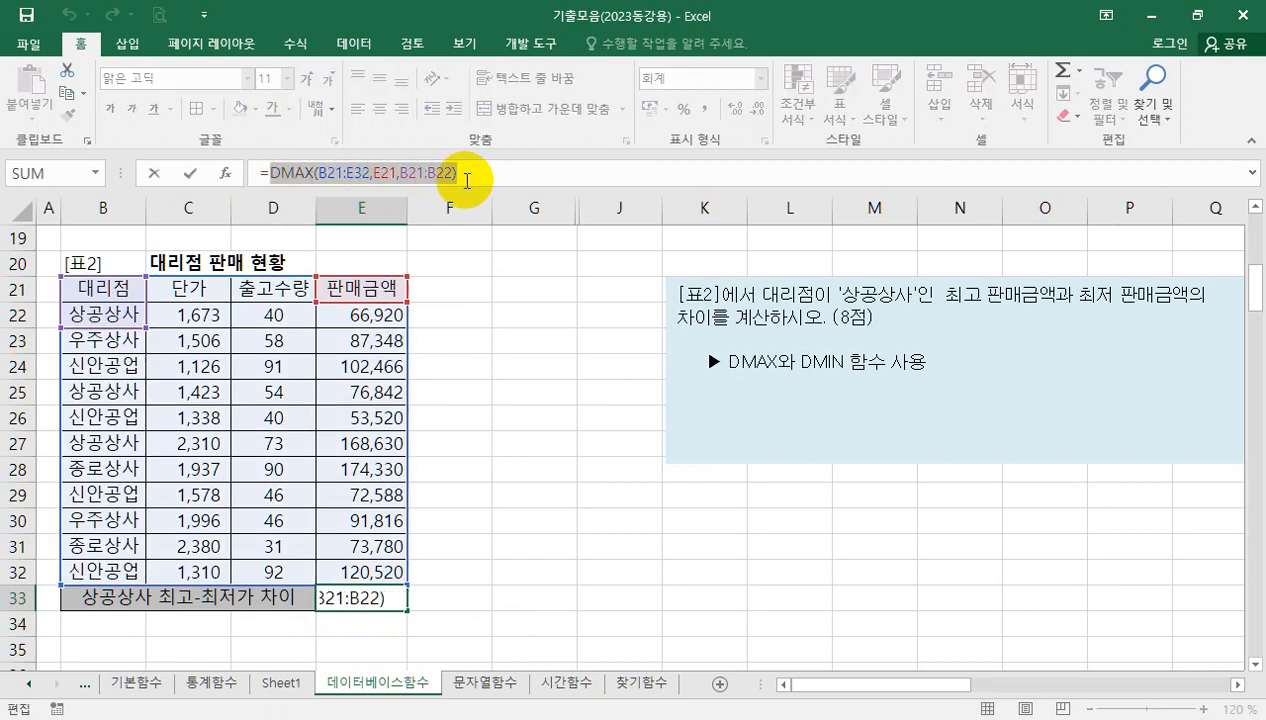
key(ctrl+c)
click(467, 177)
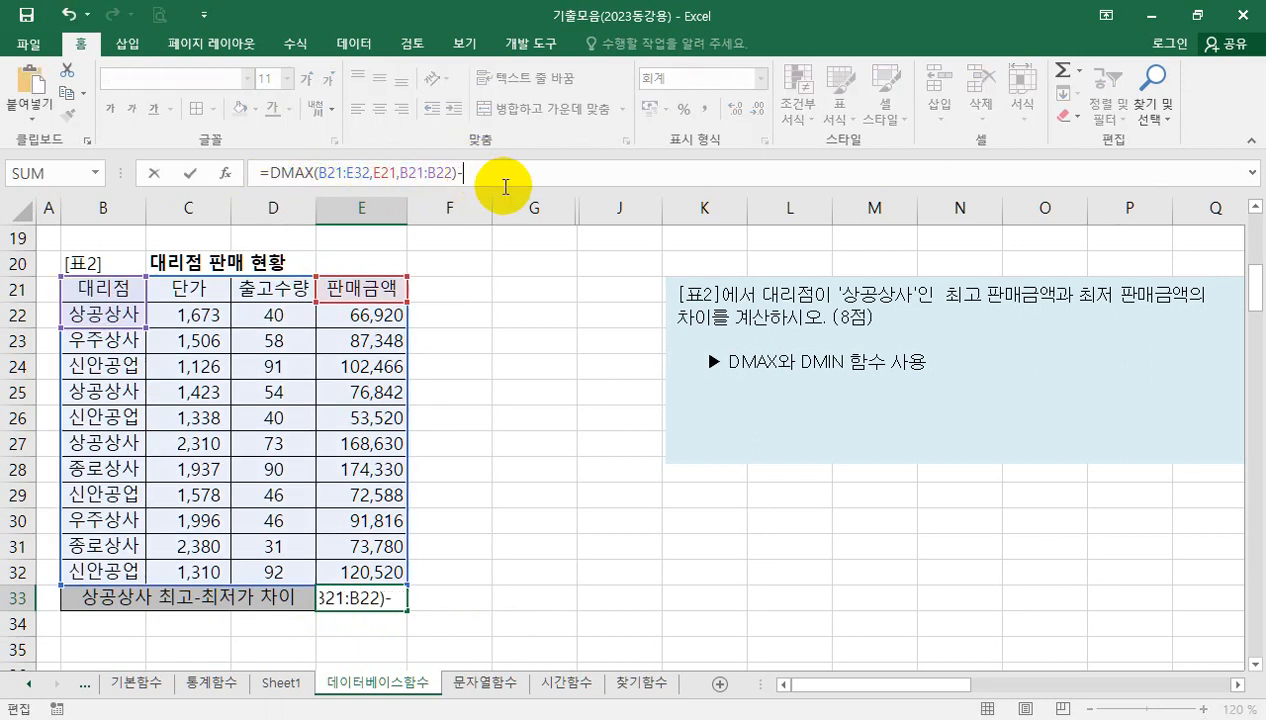
text(-)
key(ctrl+v)
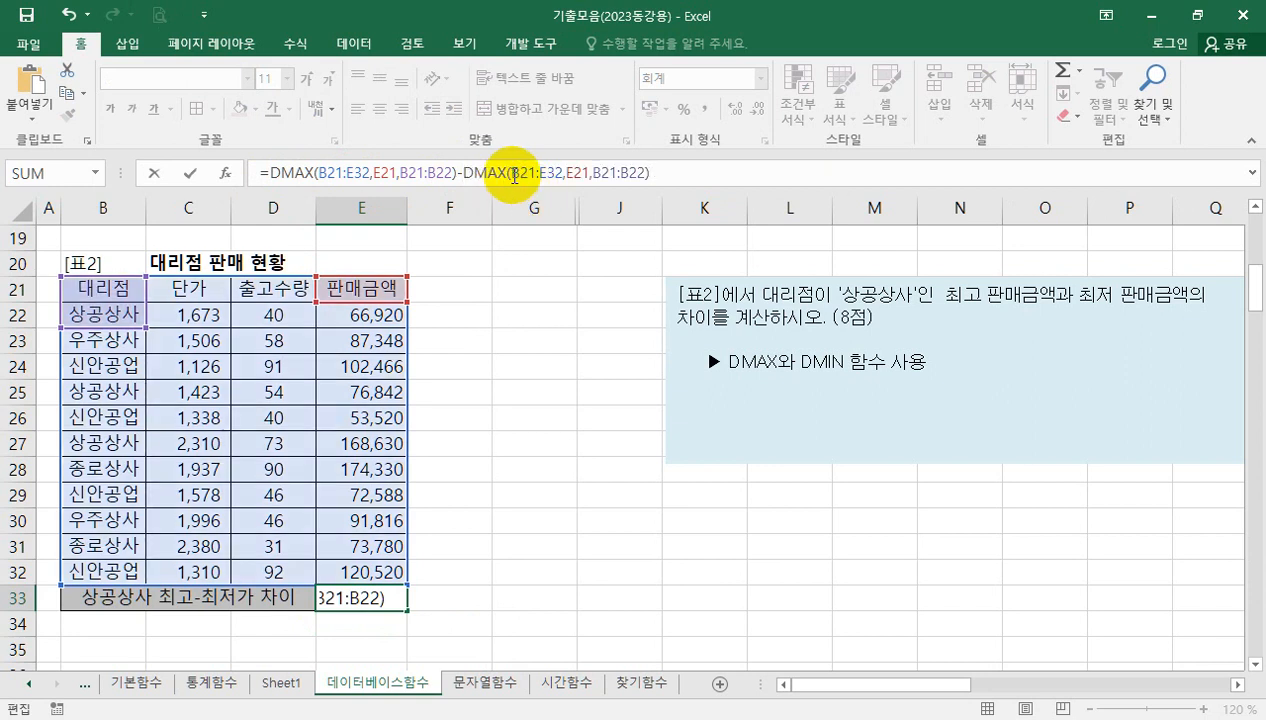
Change the second function in E33 to DMIN, giving =DMAX(B21:E32,E21,B21:B22)-DMIN(B21:E32,E21,B21:B22).
click(509, 174)
key(BackSpace)
key(BackSpace)
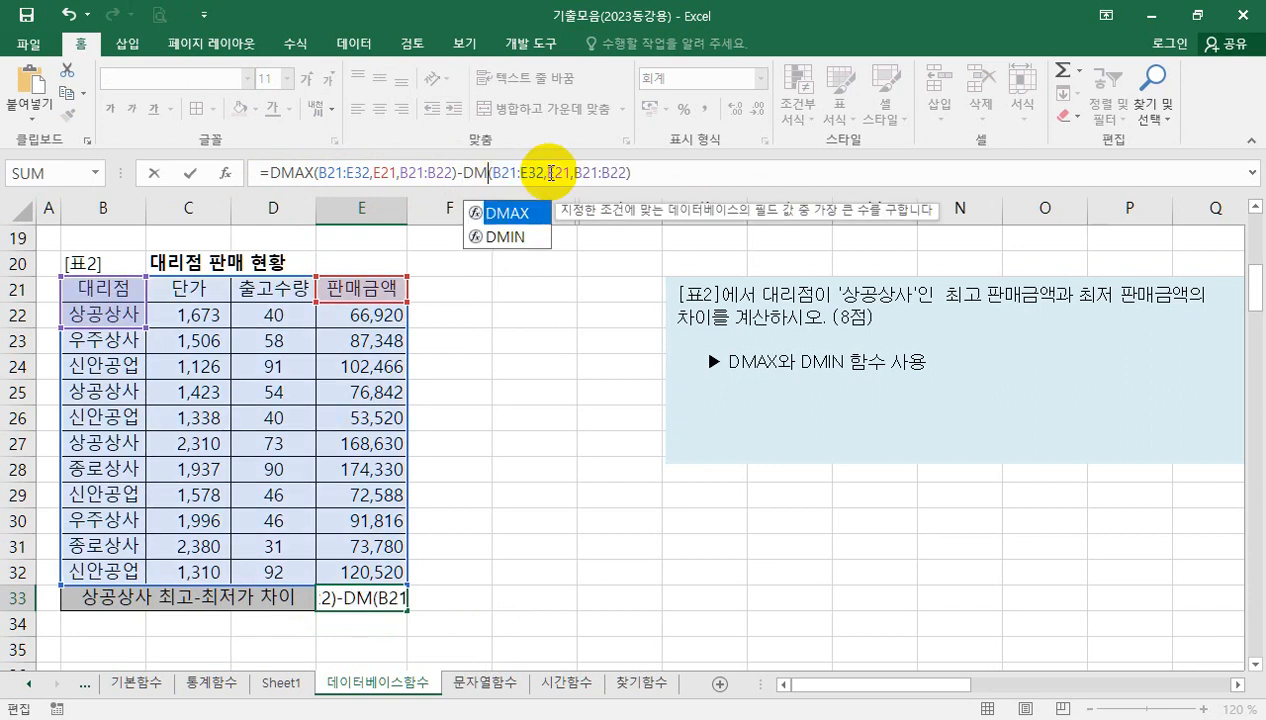
text(ㅑㅜ)
key(BackSpace)
key(BackSpace)
text(in)
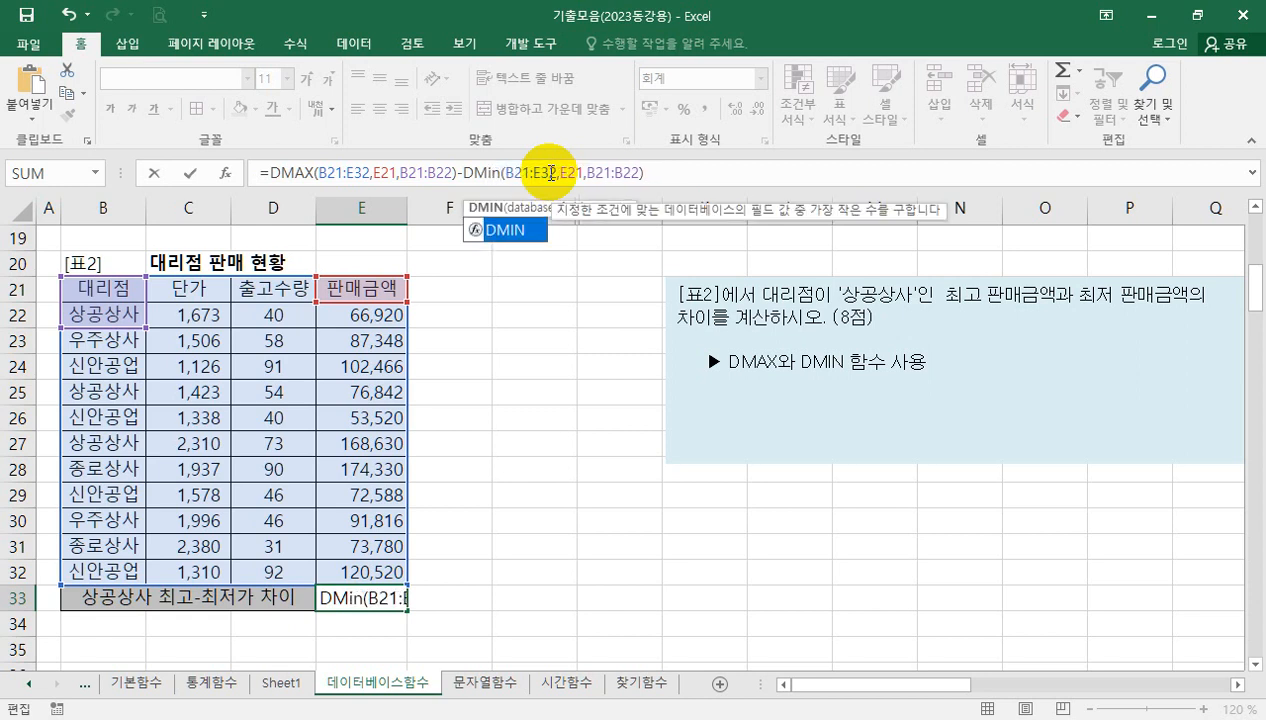
click(659, 173)
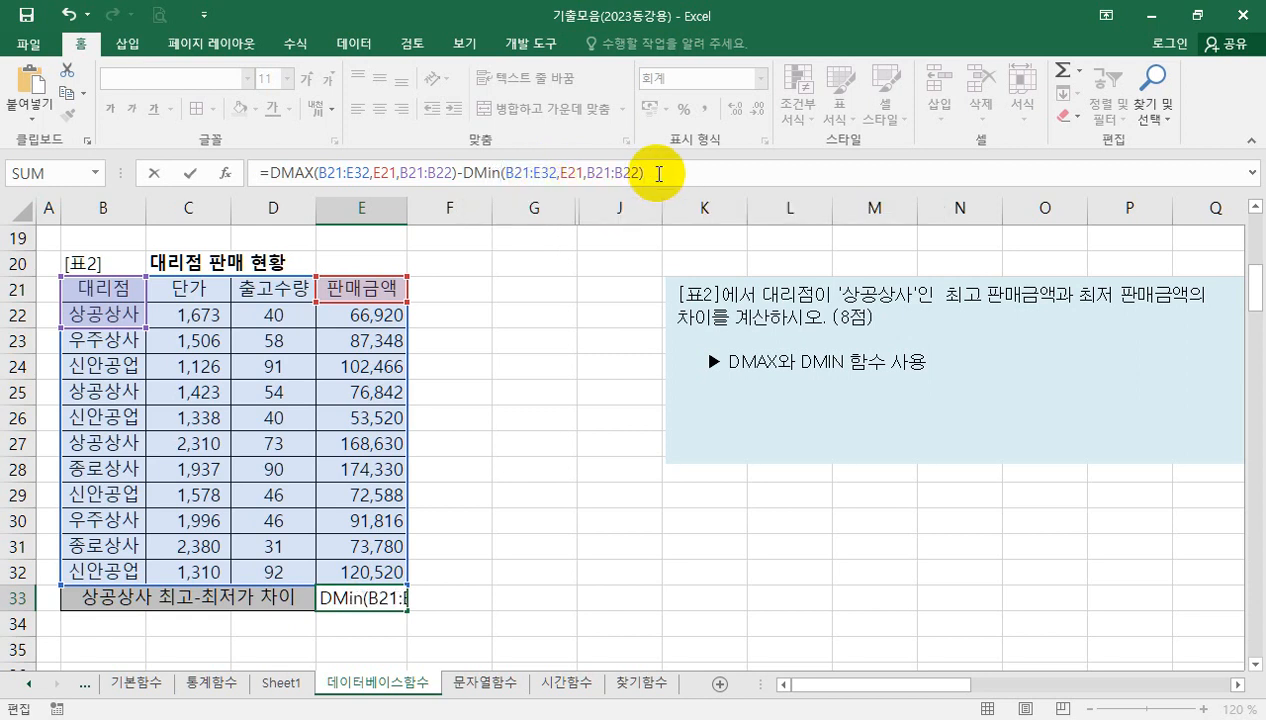
key(Return)
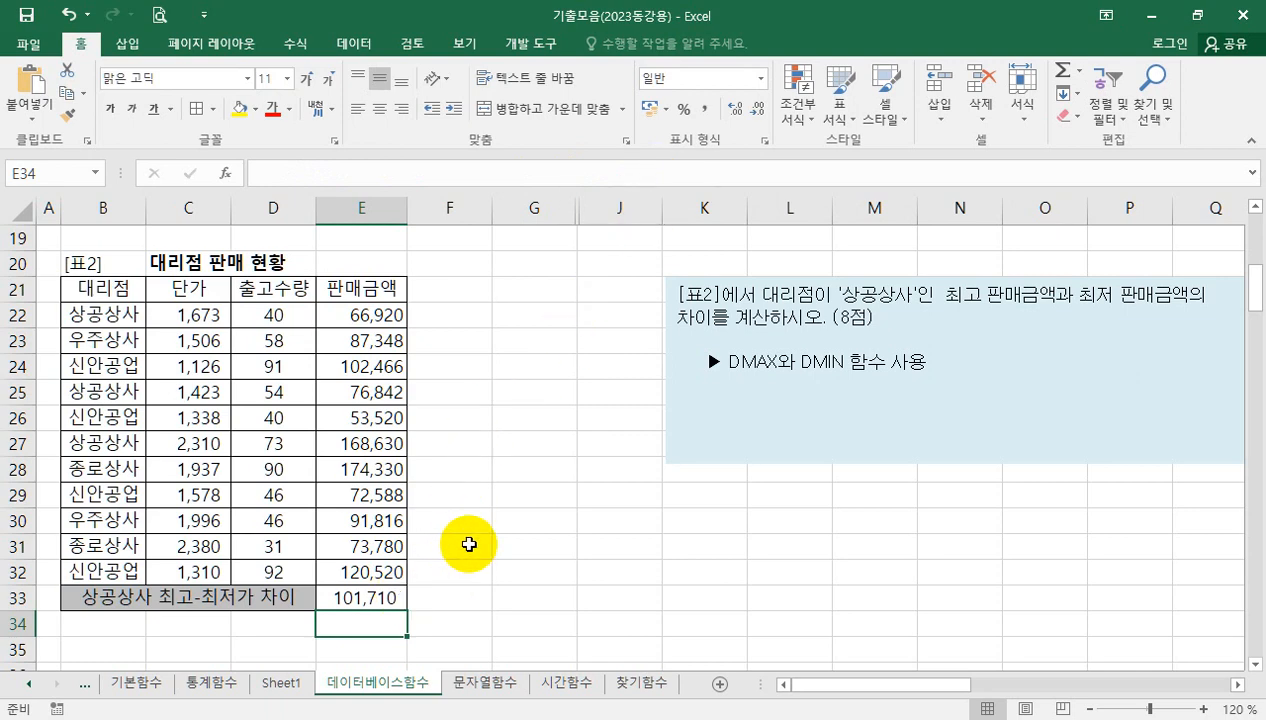
Copy the 계열 heading and the values 인문 and 자연 from [표3] into the criteria cells B49:B51.
scroll(469, 544, down, 5)
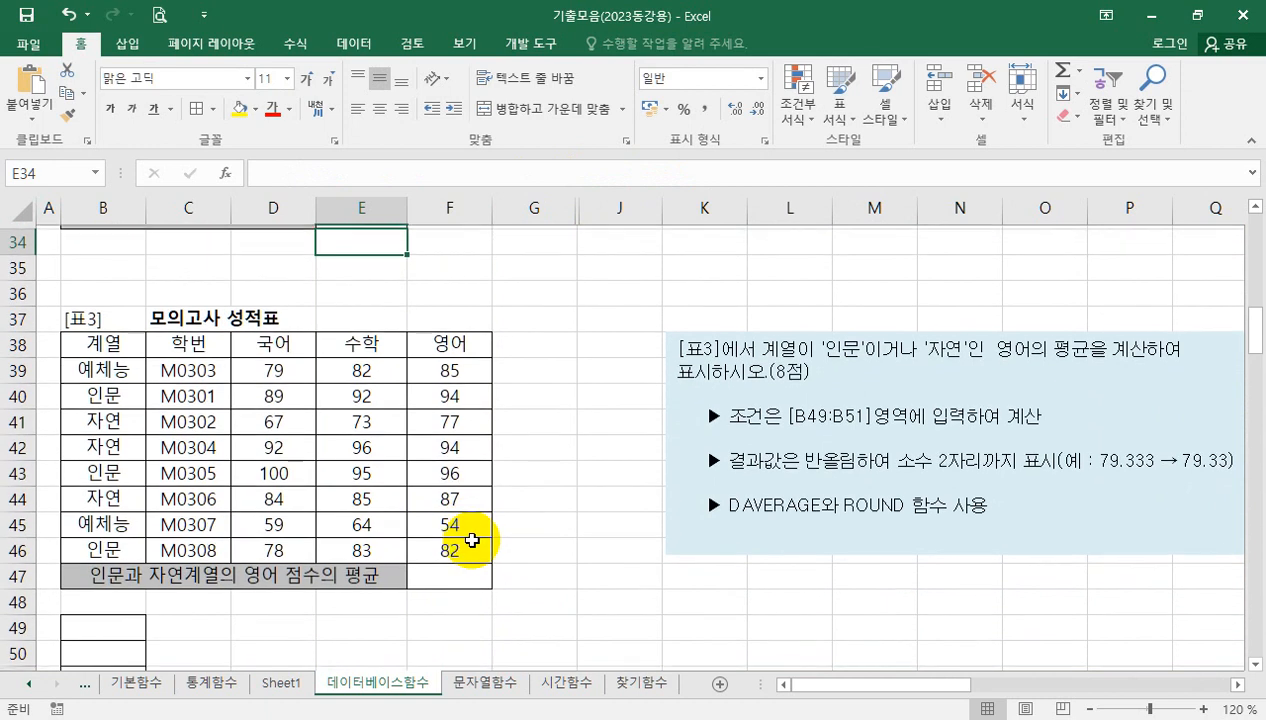
scroll(475, 574, down, 1)
scroll(494, 551, up, 1)
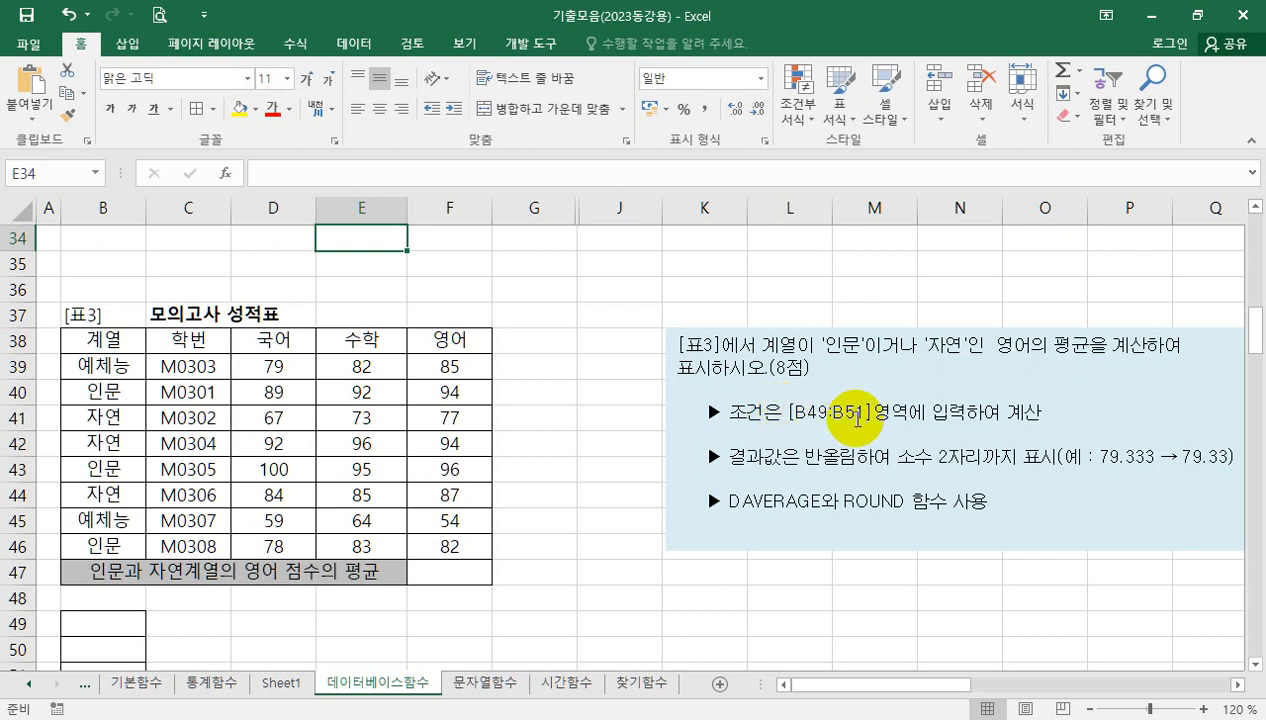
click(545, 494)
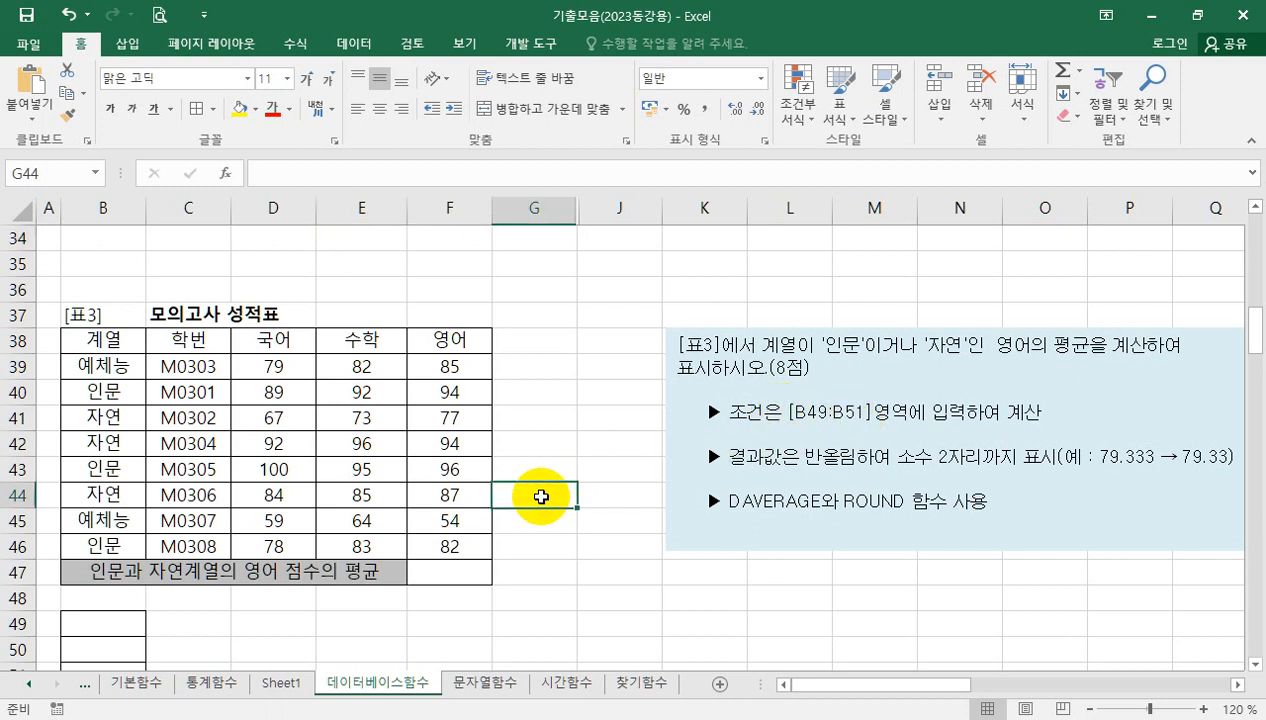
scroll(542, 497, down, 1)
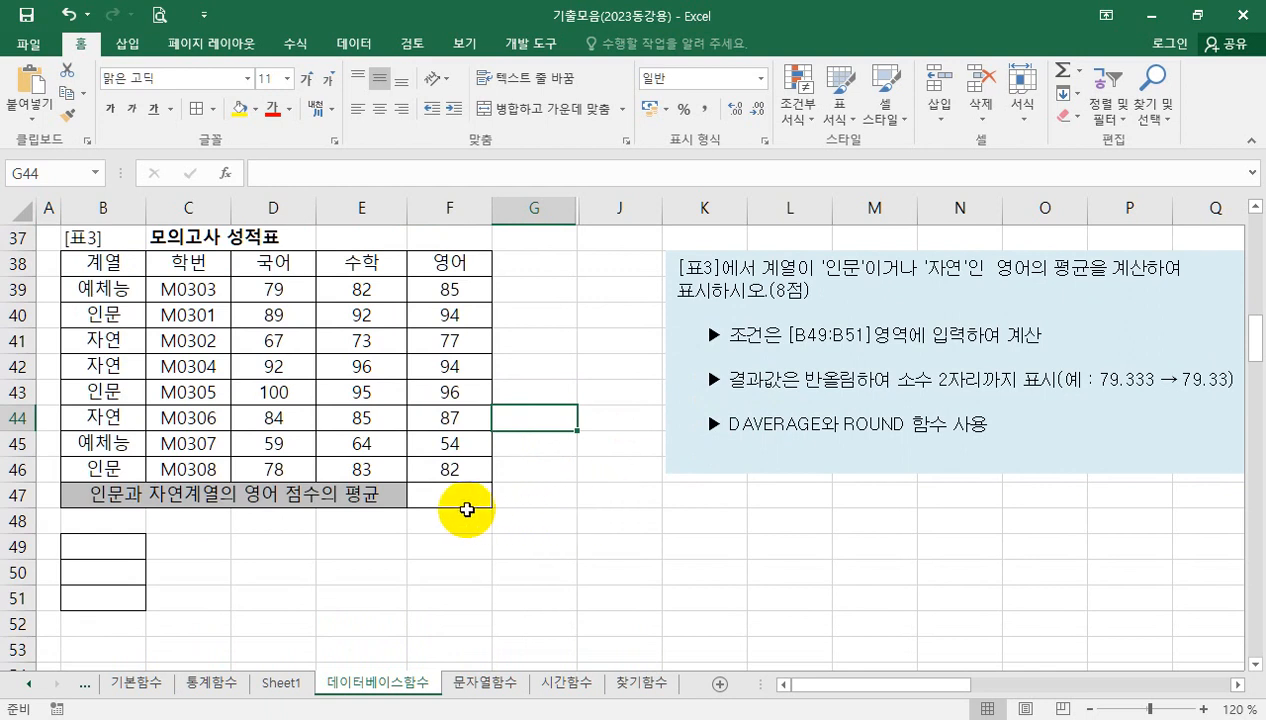
click(127, 267)
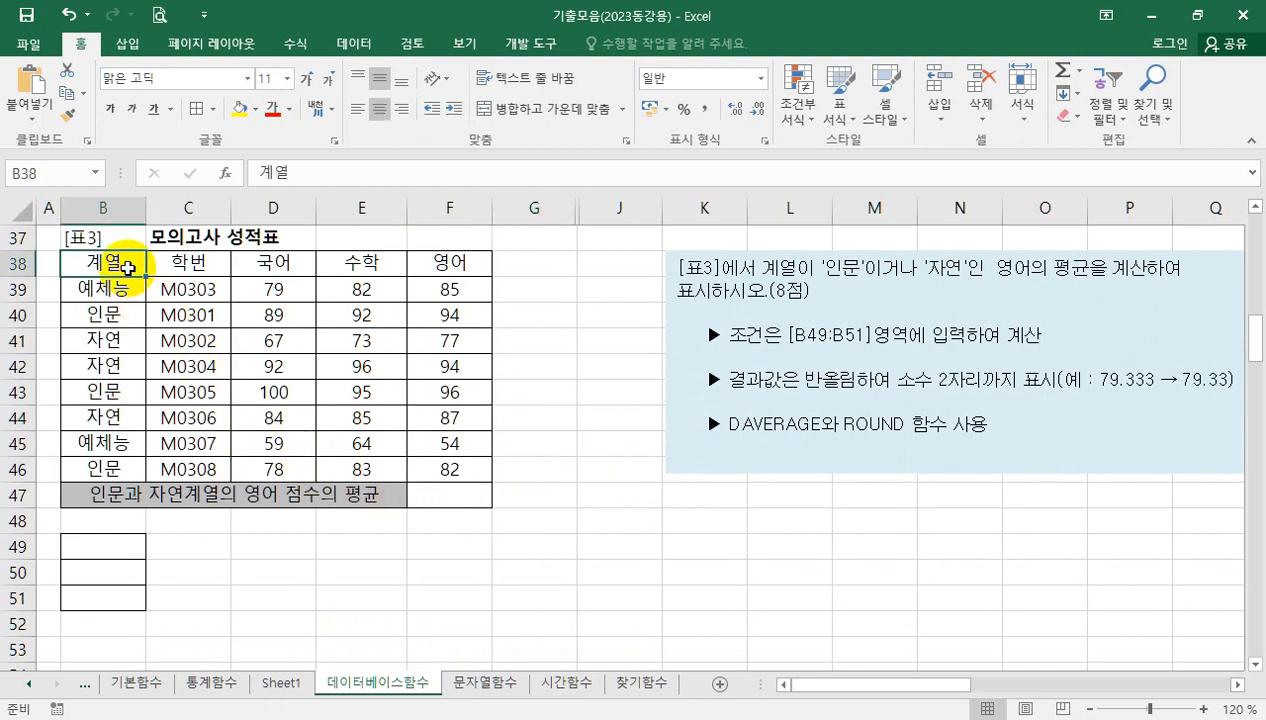
ctrl+click(118, 314)
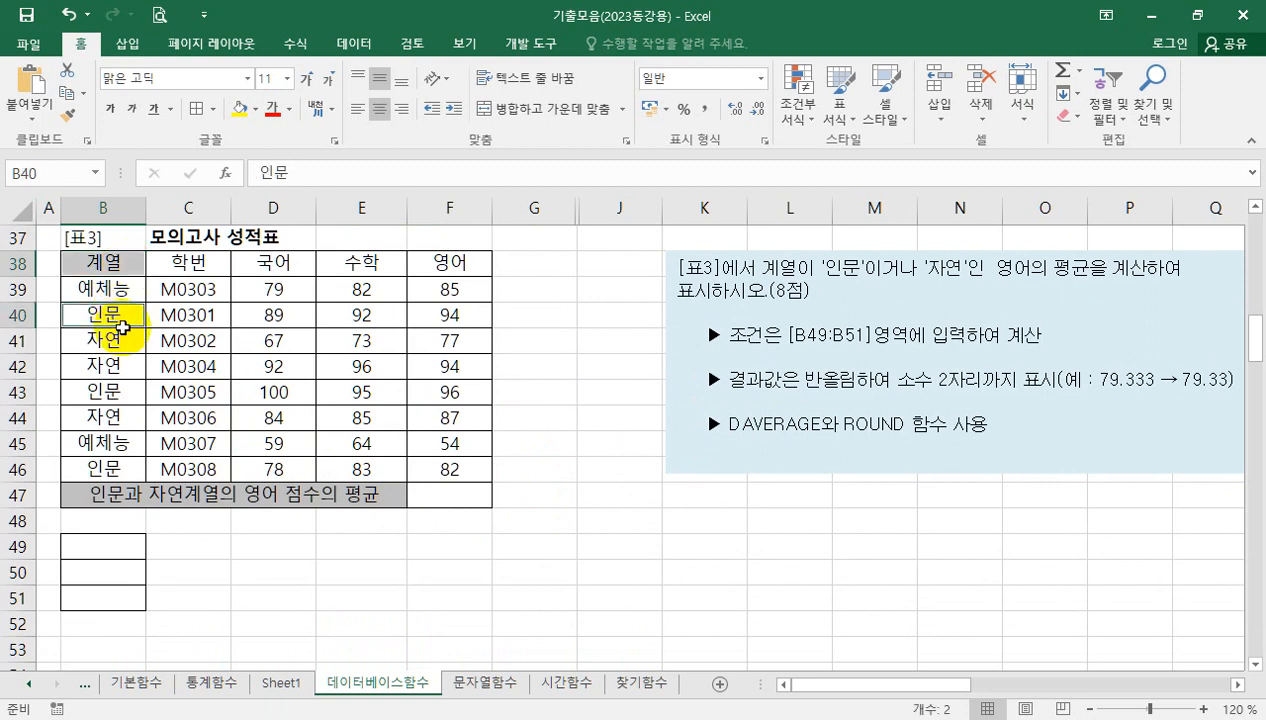
ctrl+click(125, 339)
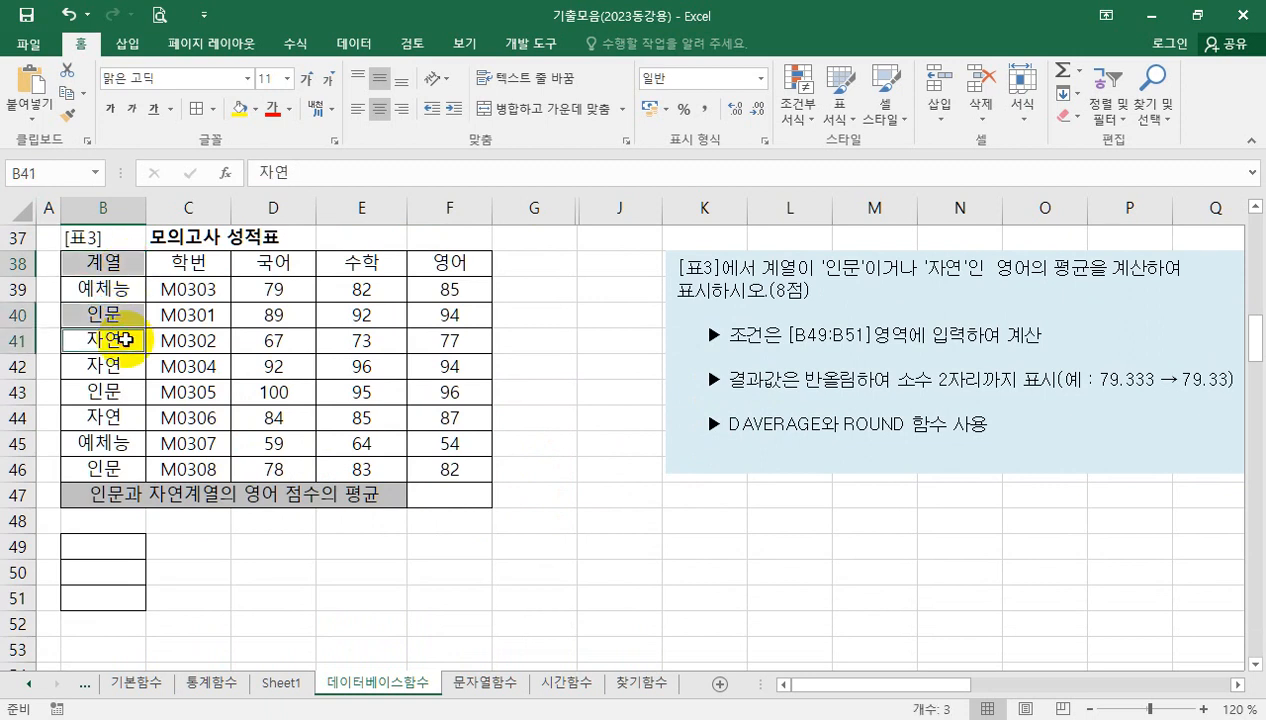
key(ctrl+c)
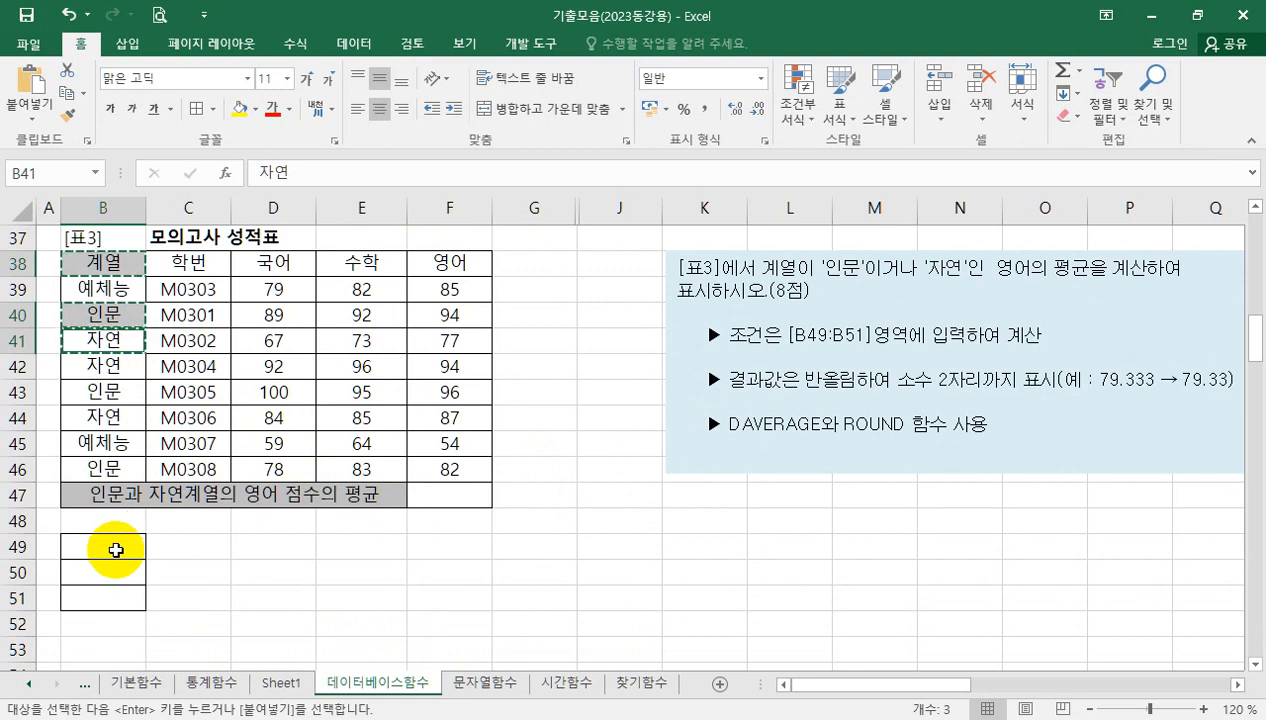
click(114, 548)
key(ctrl+v)
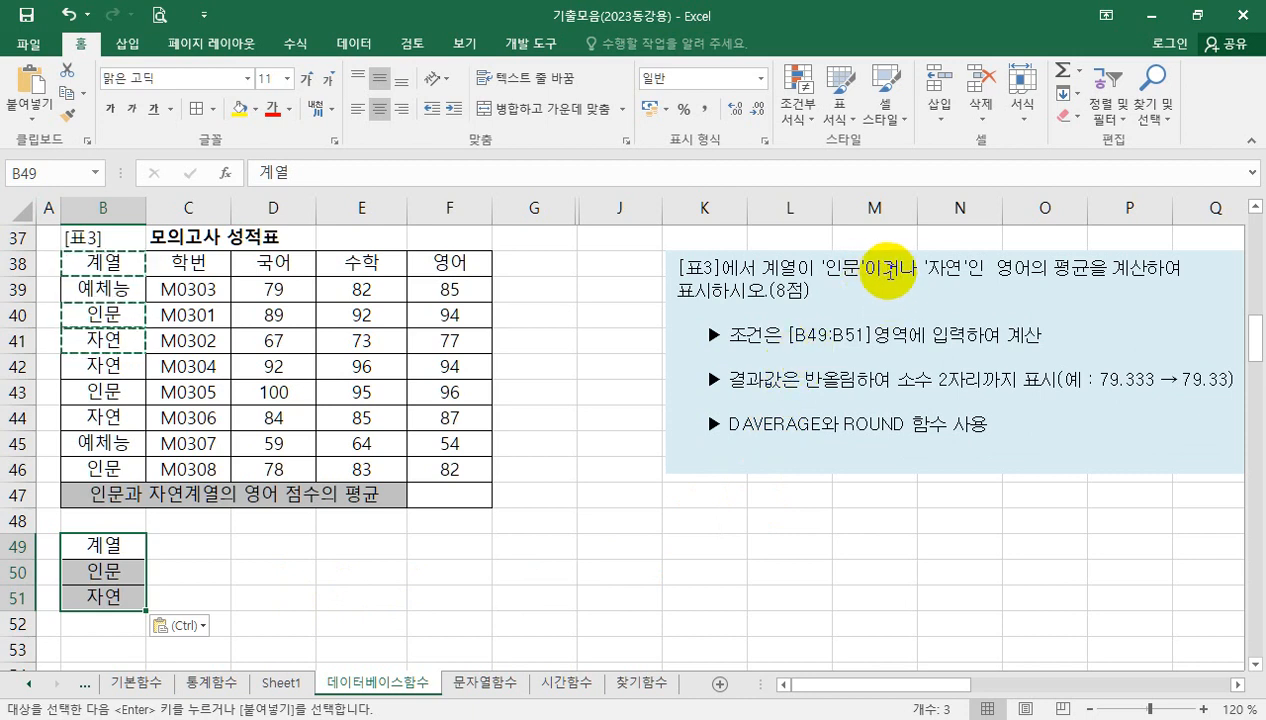
Review the stacked OR conditions 인문 and 자연 in B50:B51.
click(120, 571)
click(118, 594)
click(119, 573)
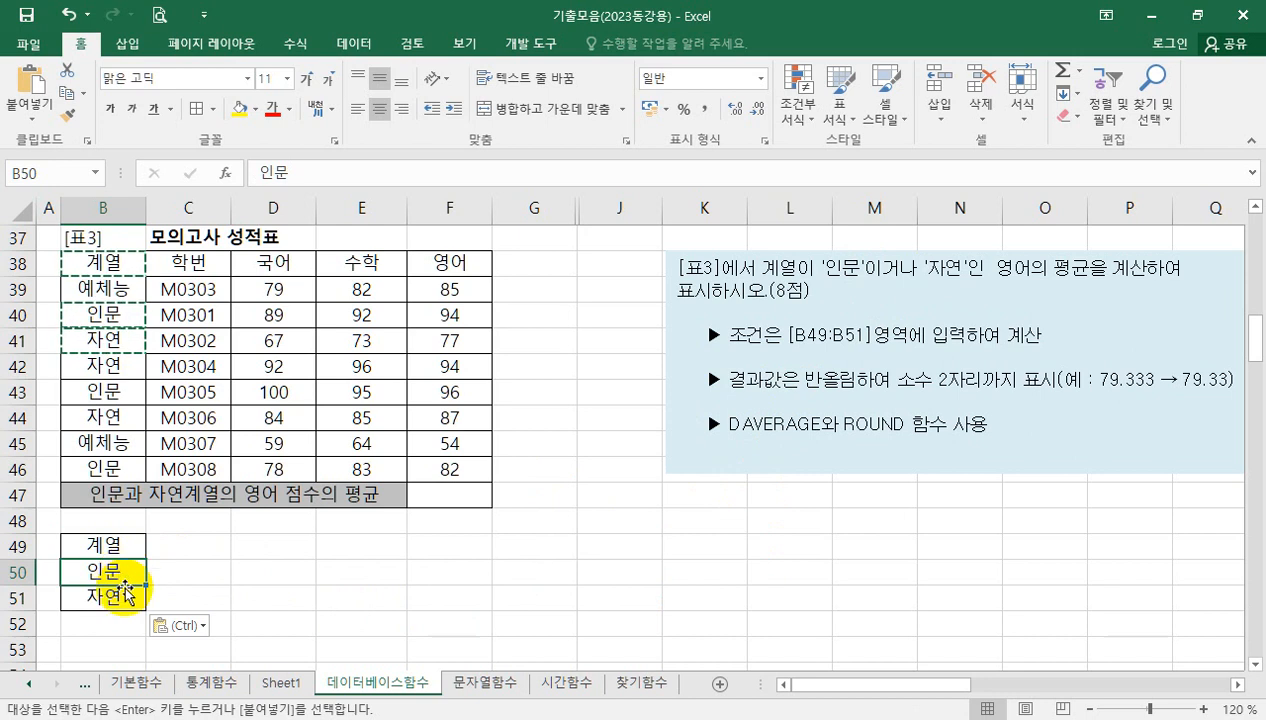
click(121, 595)
click(125, 578)
click(123, 597)
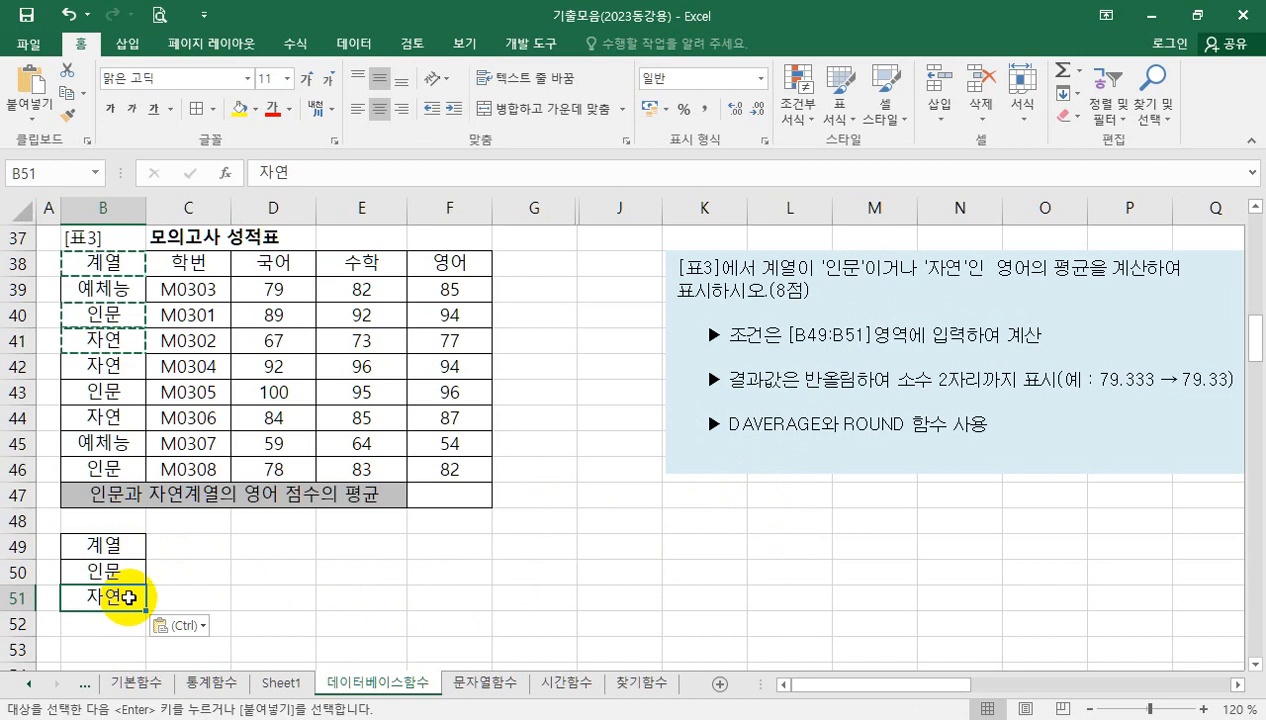
Average the 영어 scores of 인문 and 자연 in F47 with =DAVERAGE(B38:F46,F38,B49:B51).
click(436, 497)
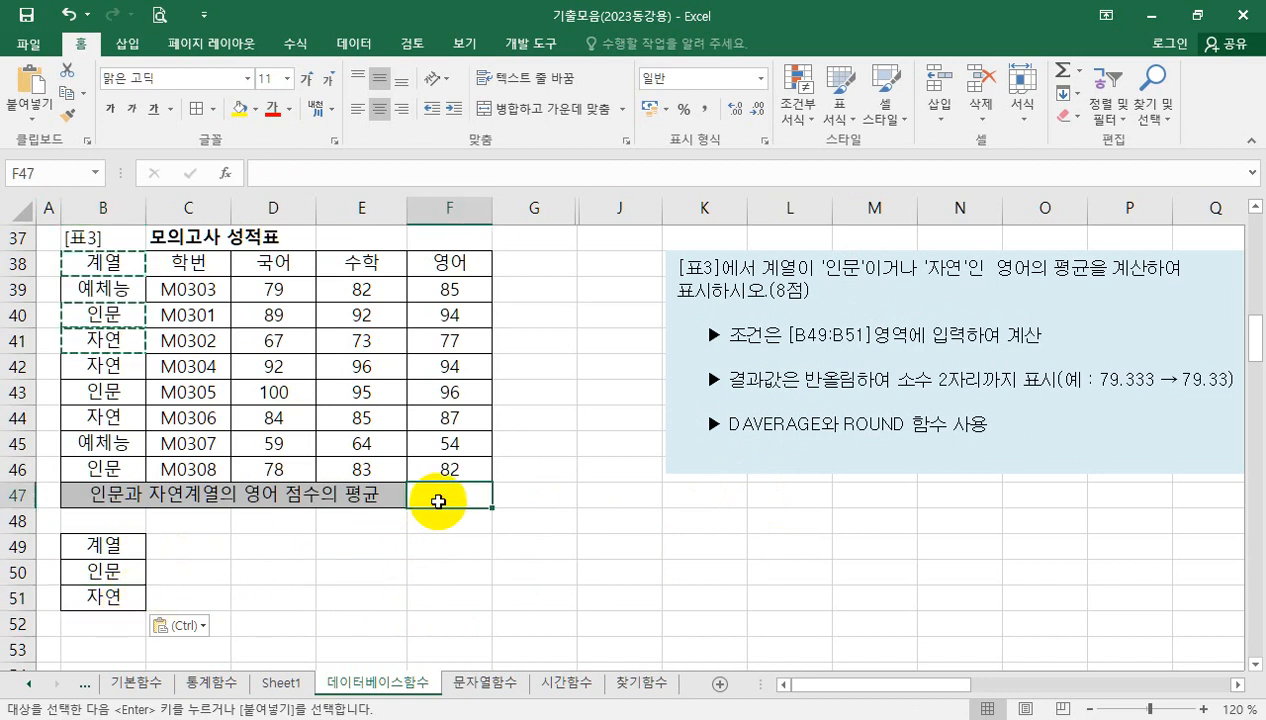
text(=)
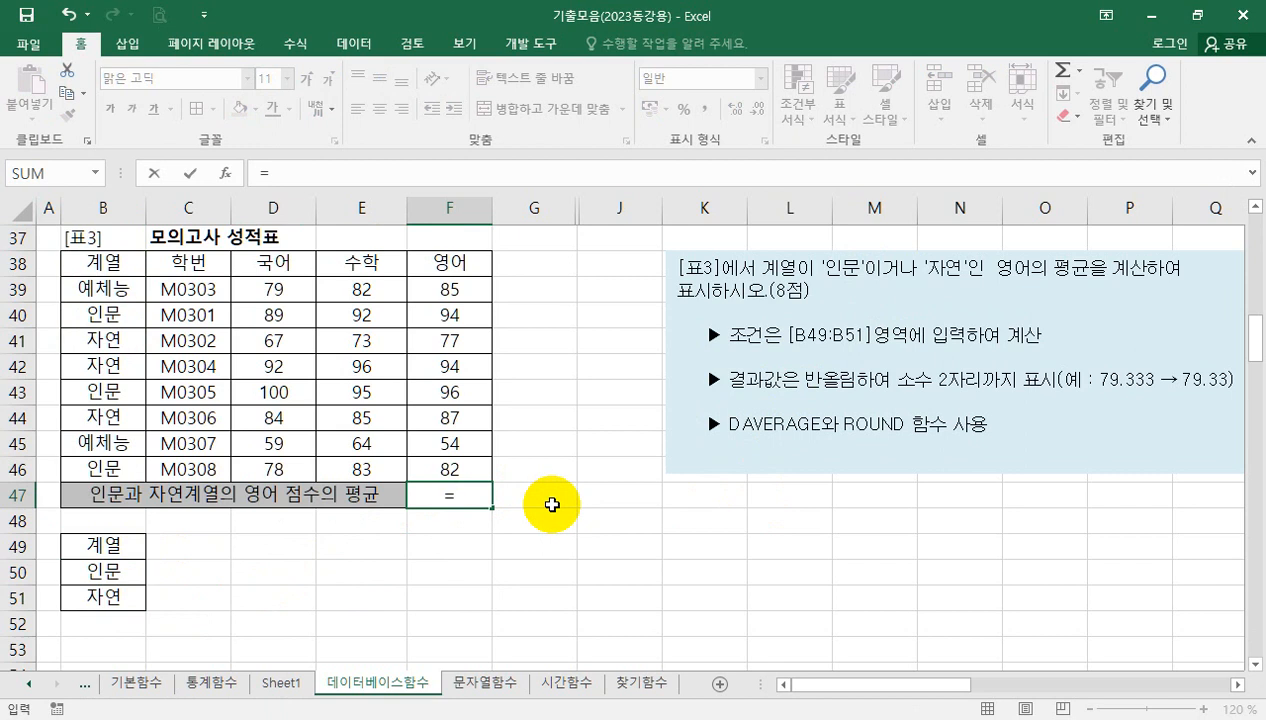
text(dav)
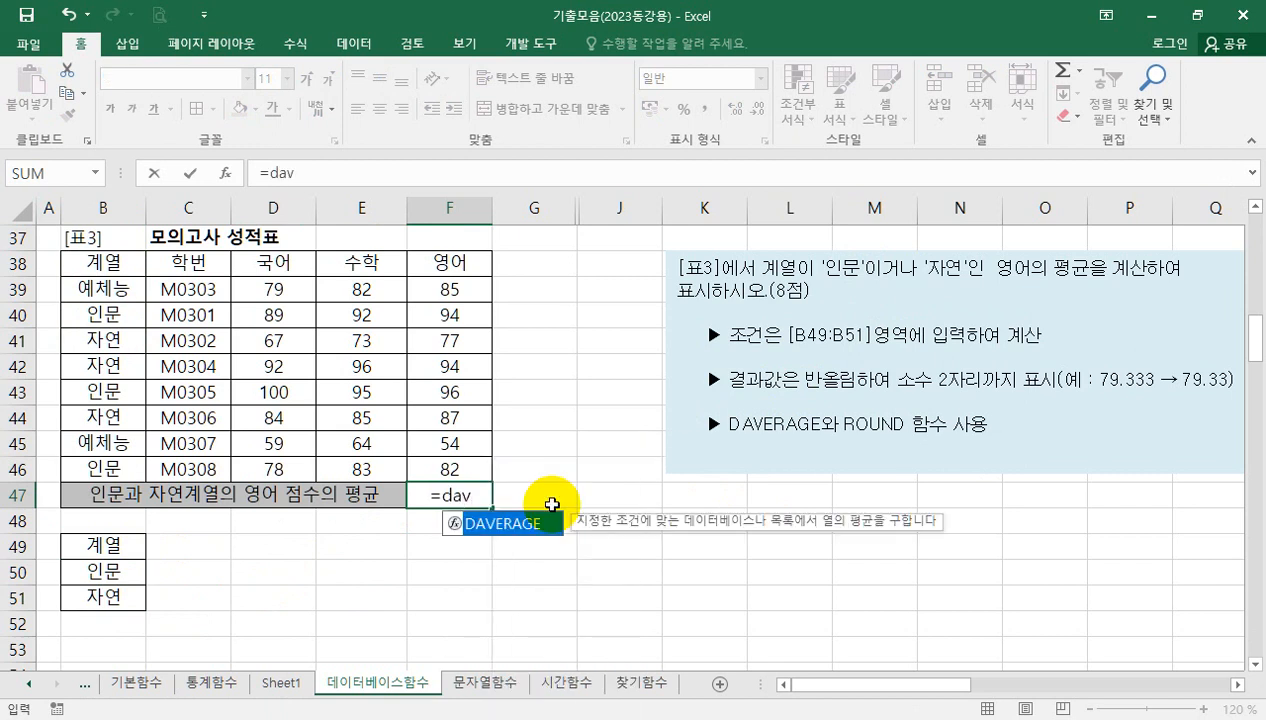
key(Tab)
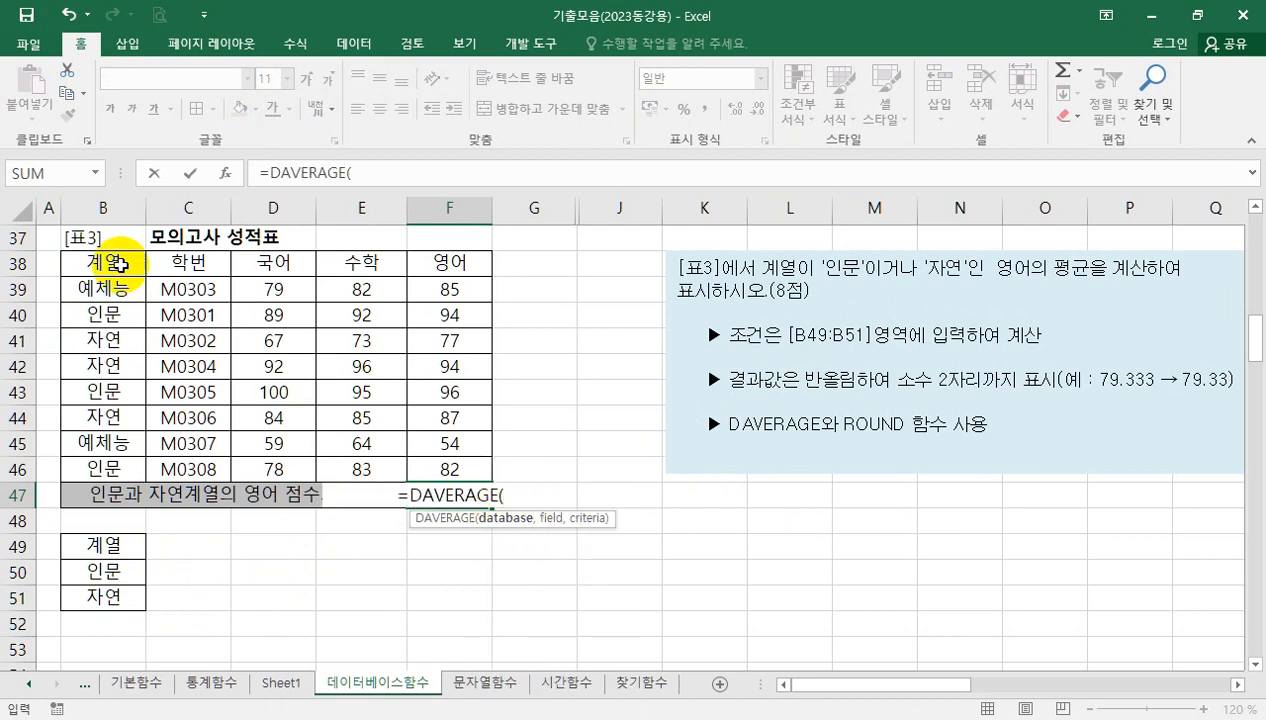
drag(93, 256, 430, 462)
text(,)
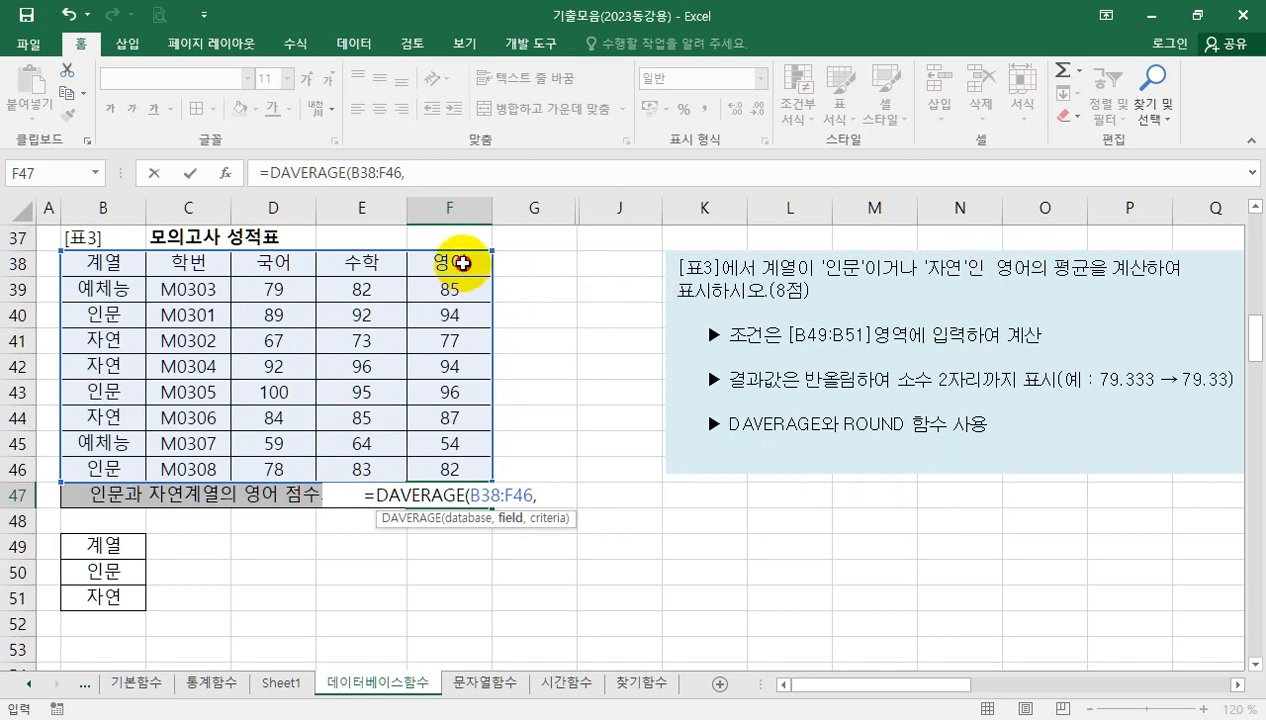
click(463, 263)
text(,)
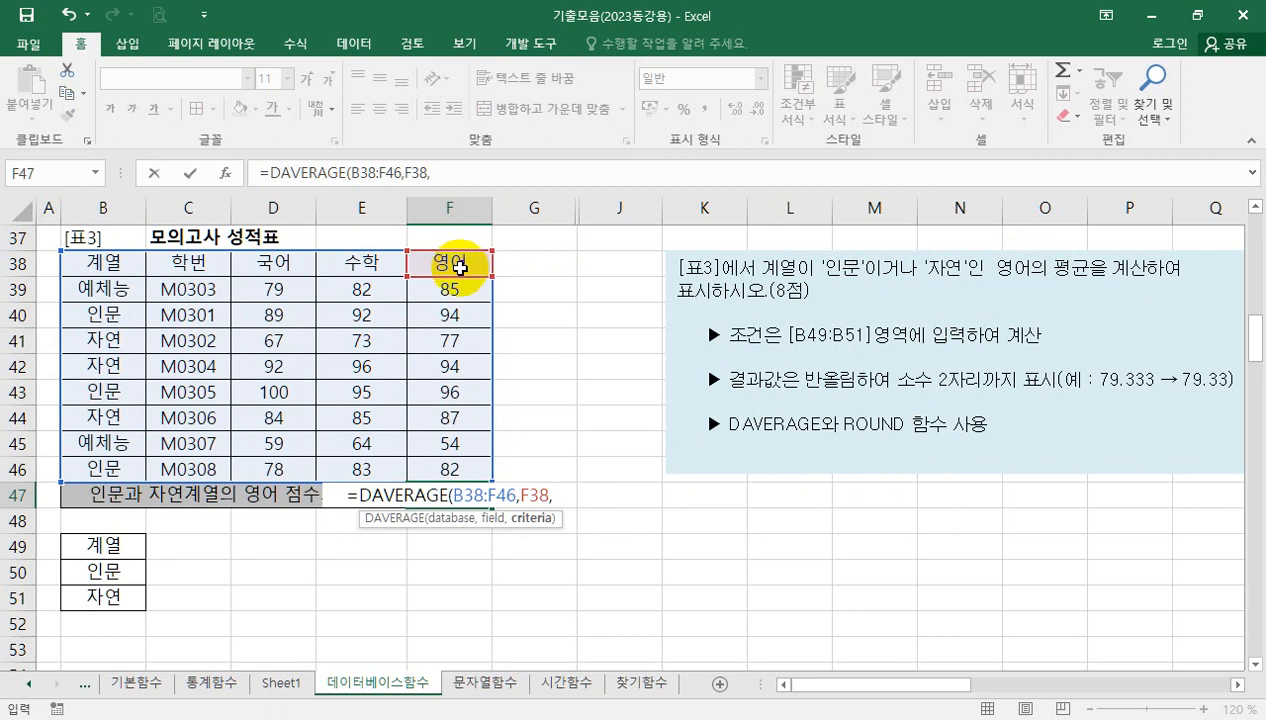
drag(125, 545, 117, 590)
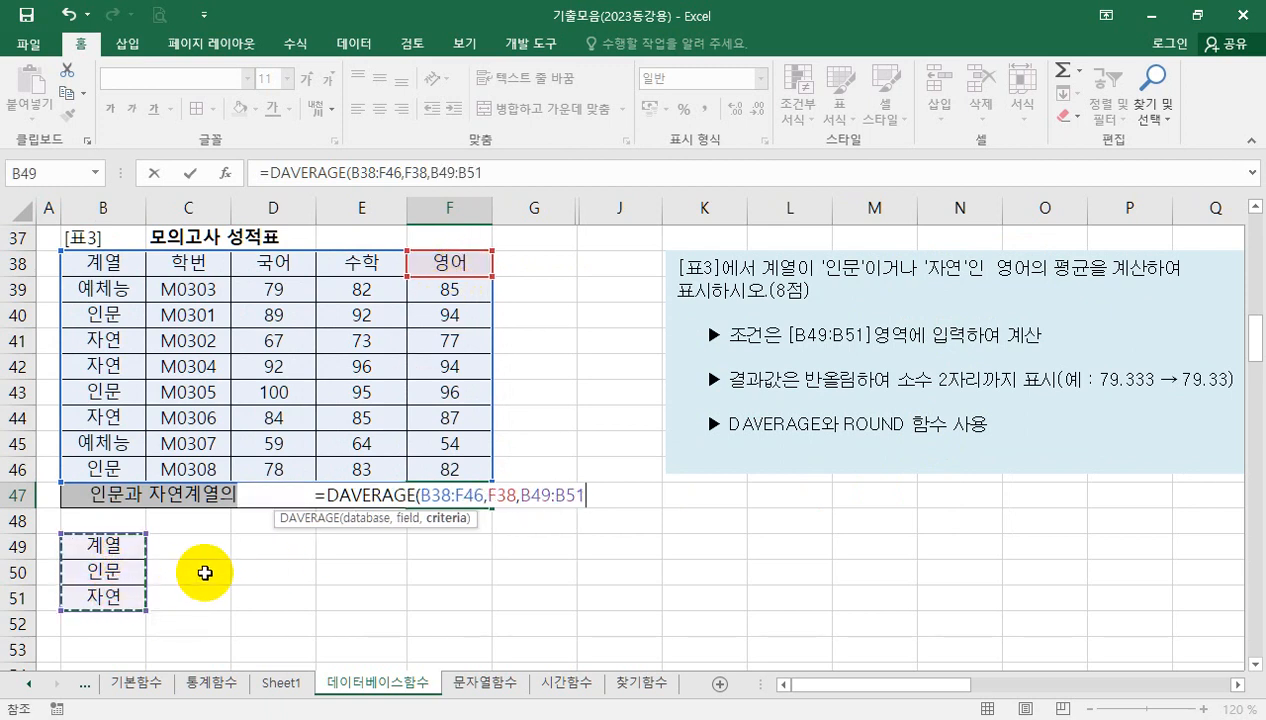
key(Return)
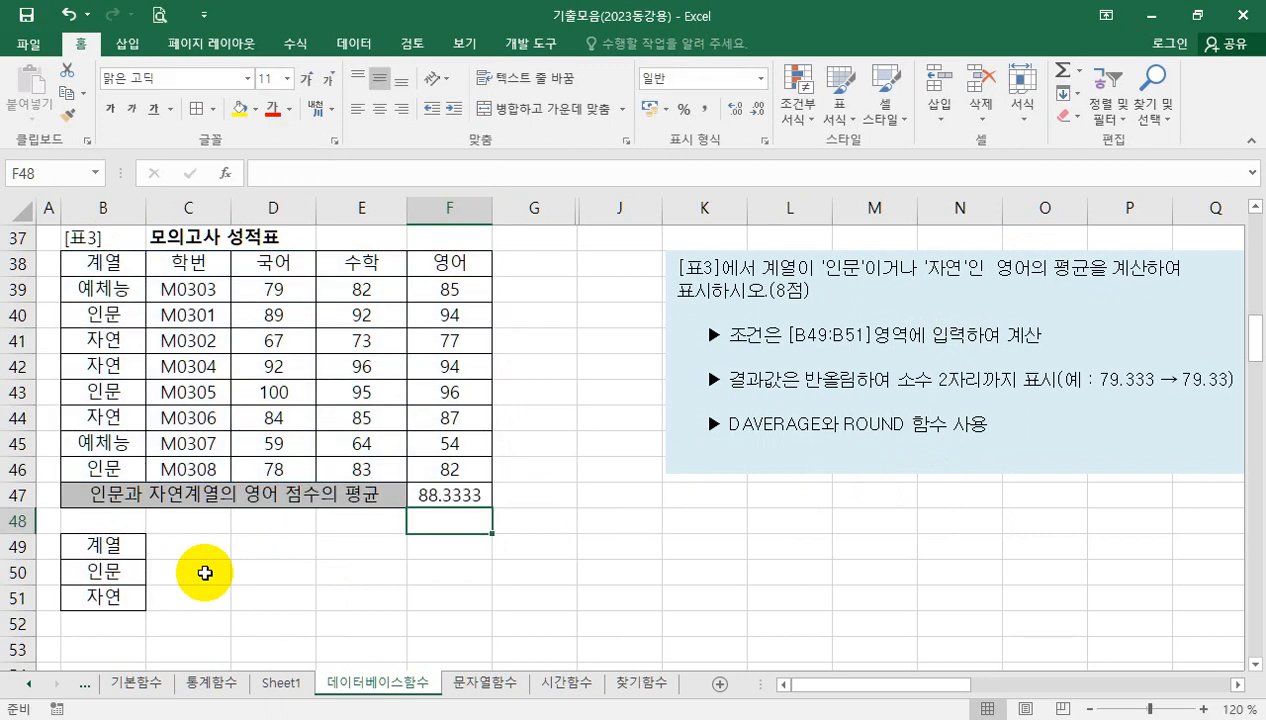
Round the average in F47 to two decimals with =ROUND(DAVERAGE(B38:F46,F38,B49:B51),2).
click(447, 497)
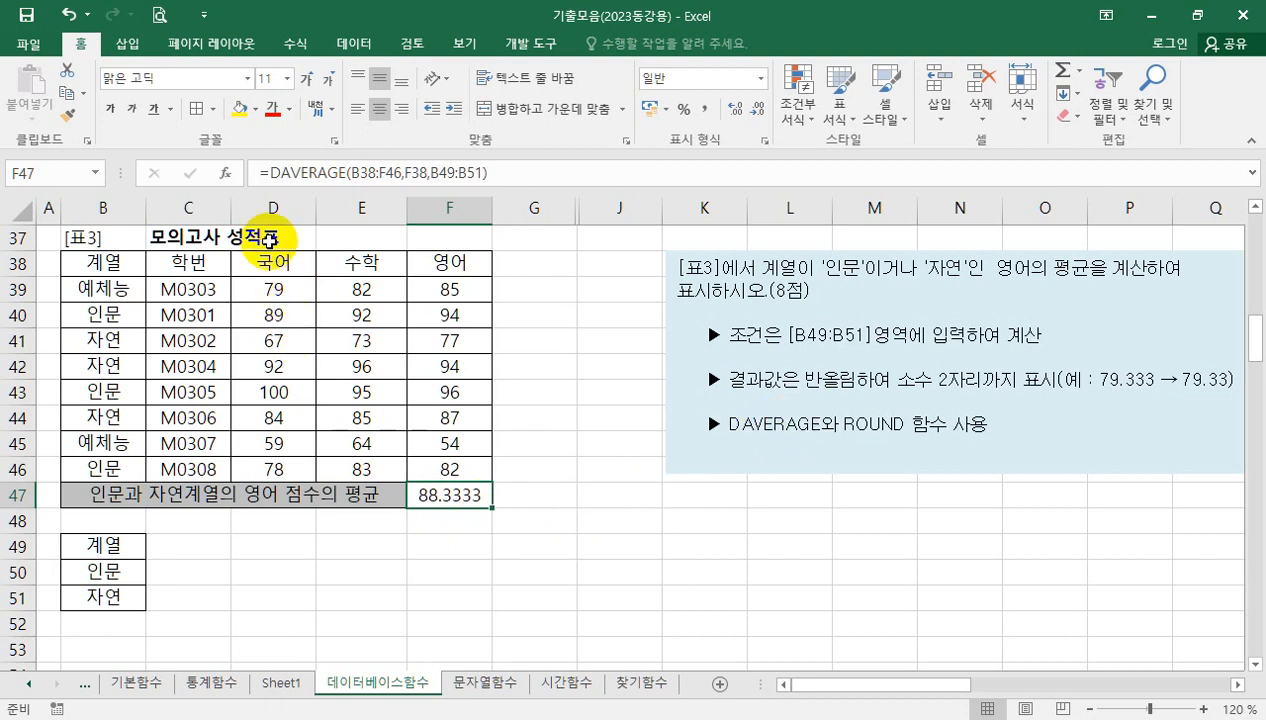
click(268, 174)
text(rou)
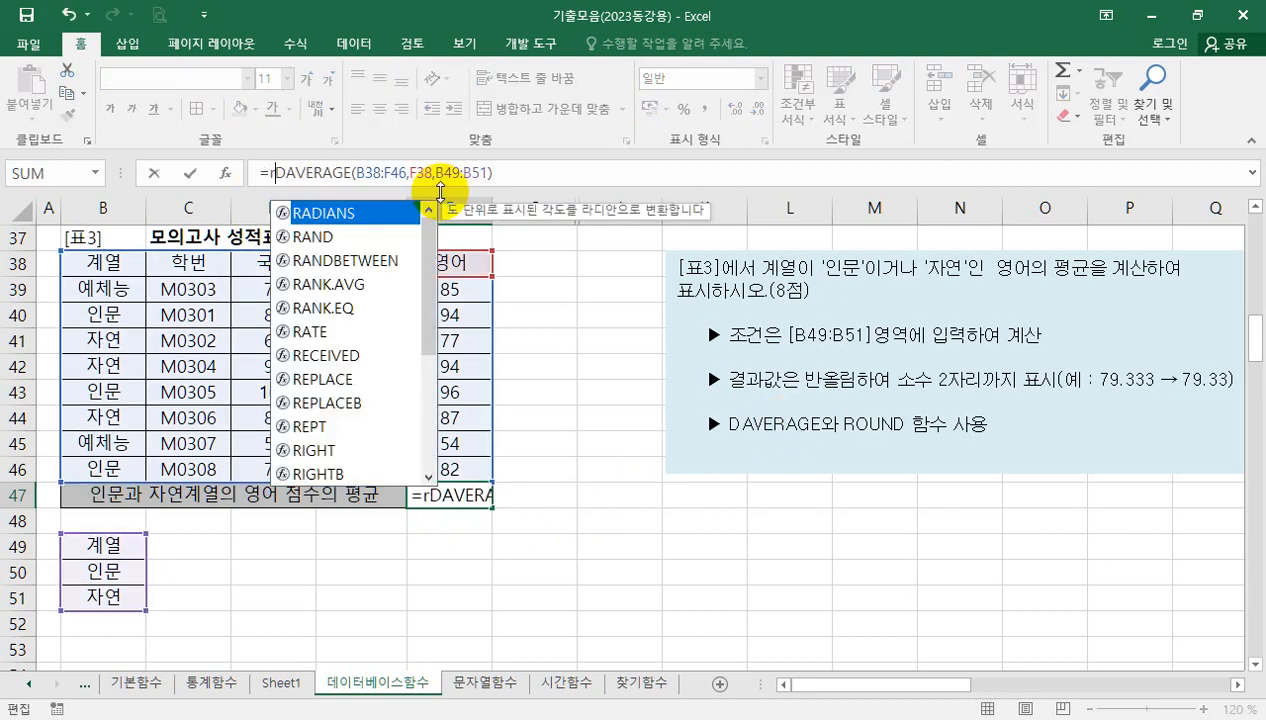
key(Tab)
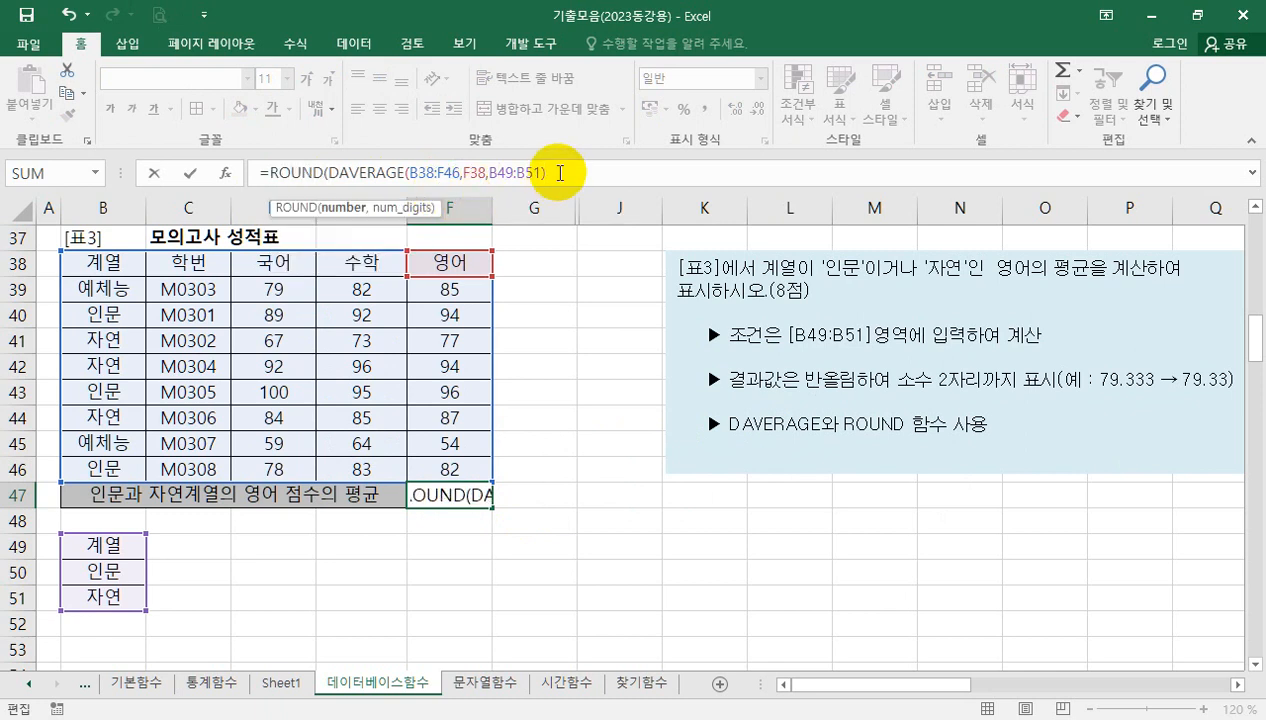
click(559, 173)
text(,)
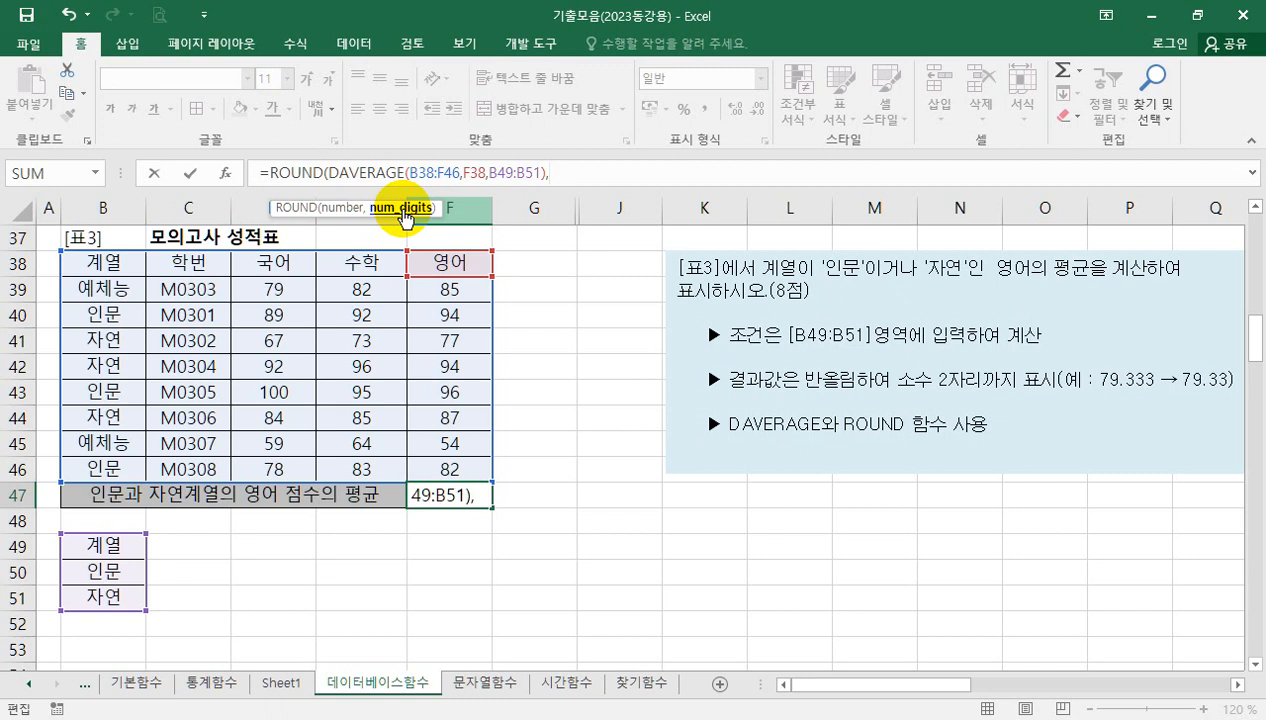
key(Return)
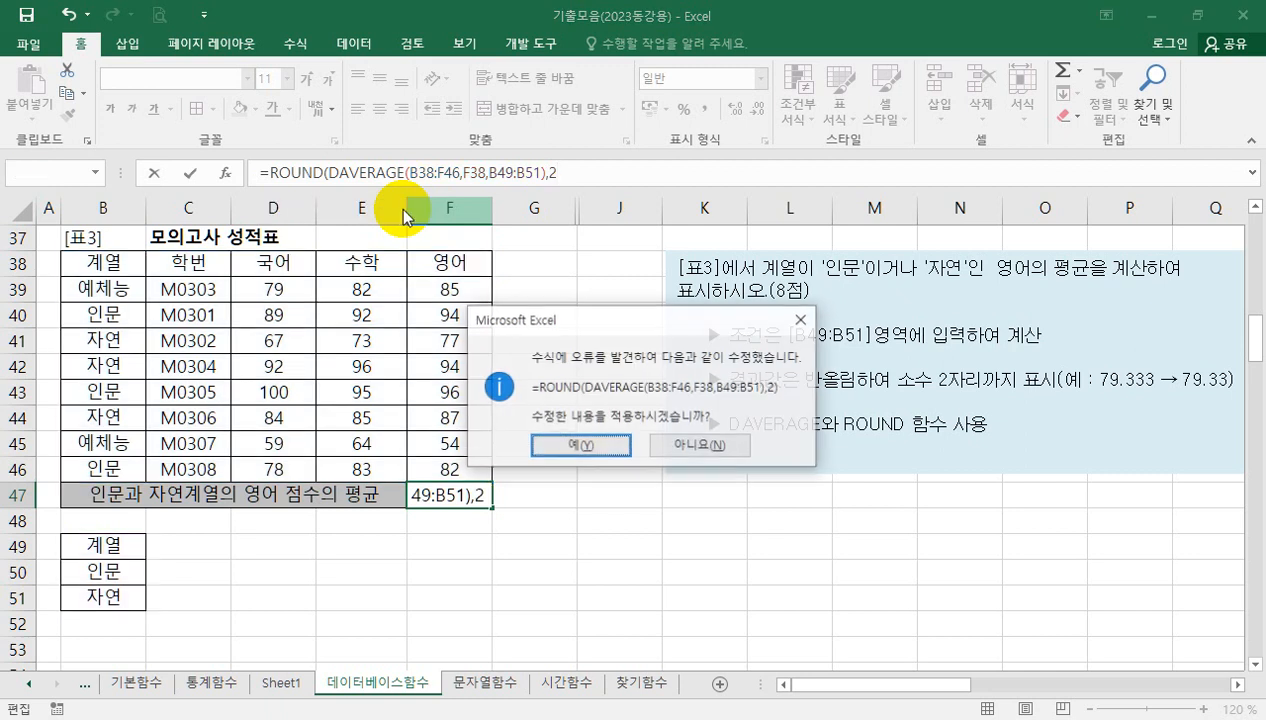
key(Return)
click(446, 494)
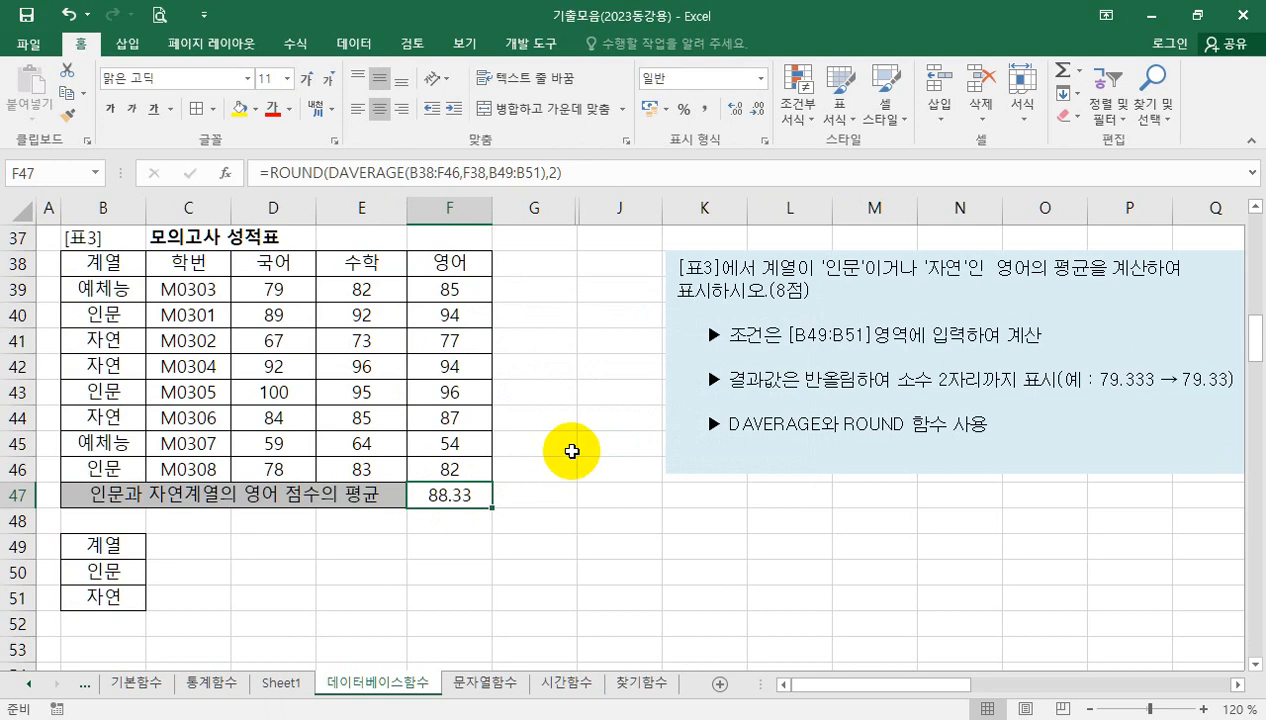
Copy the 소속지점 and 컴퓨터 headings from [표4] into the criteria cells B66:C66.
scroll(571, 451, down, 5)
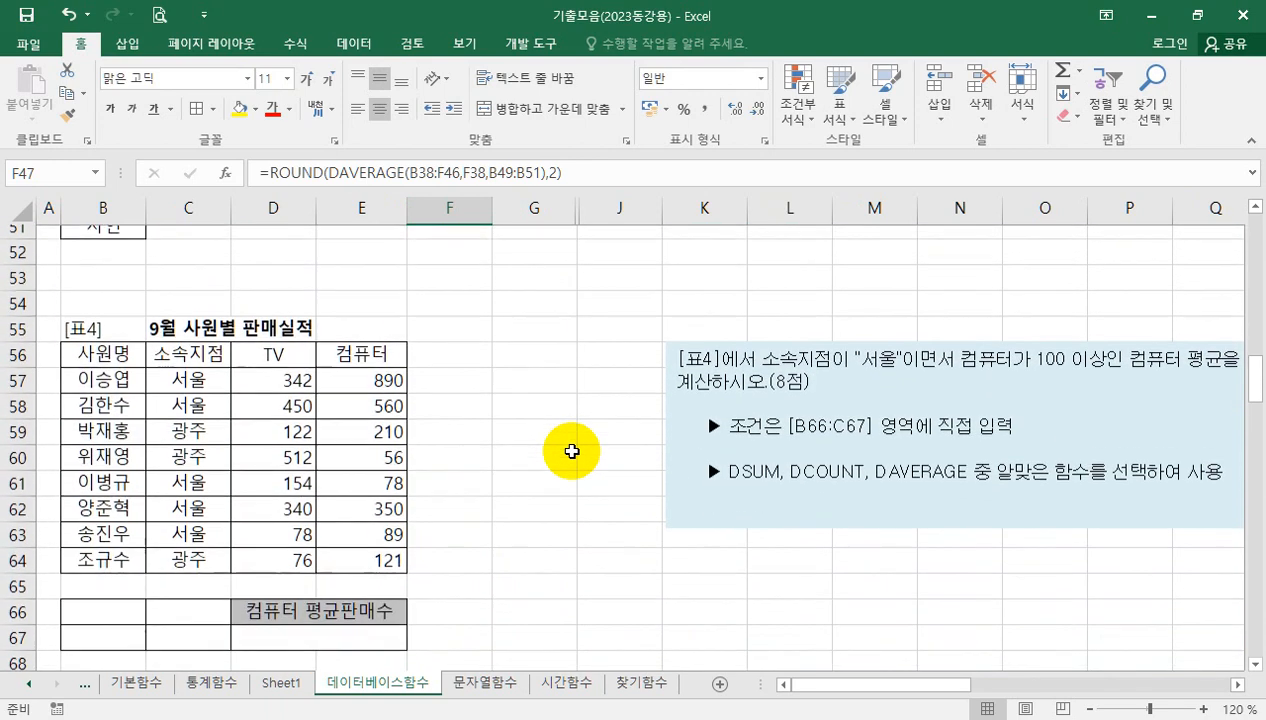
scroll(571, 451, down, 1)
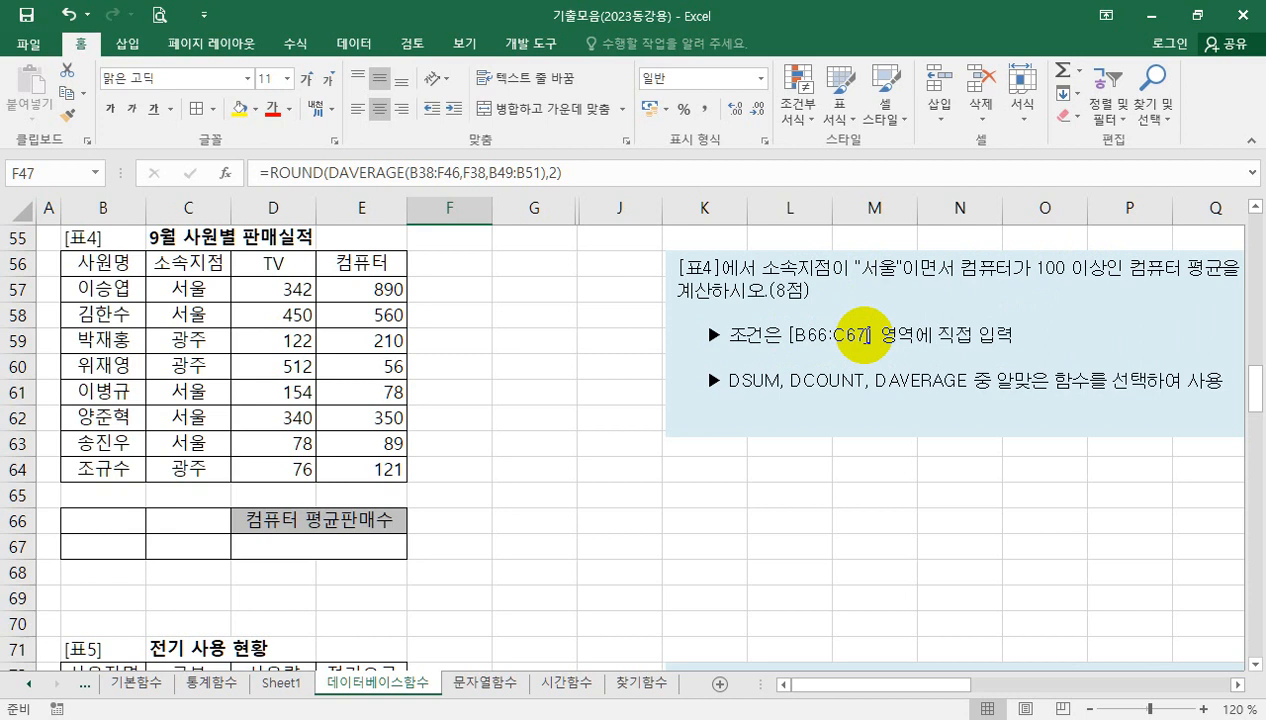
click(544, 422)
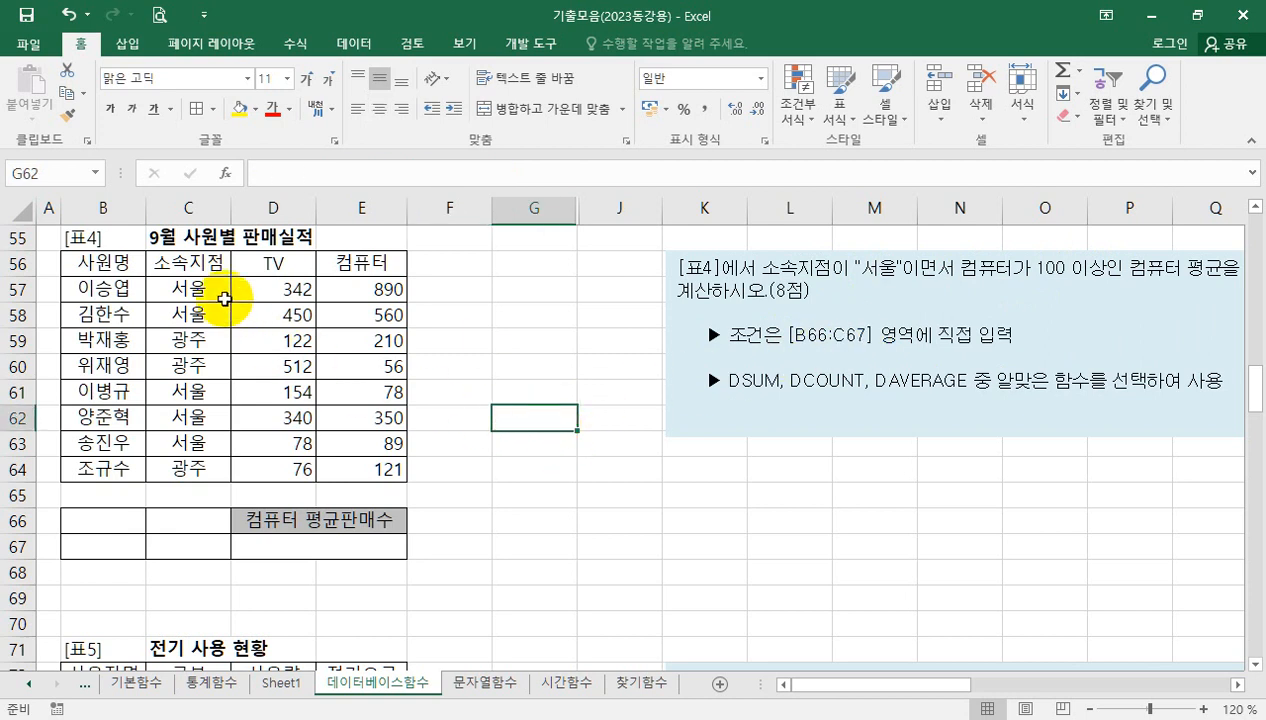
click(201, 263)
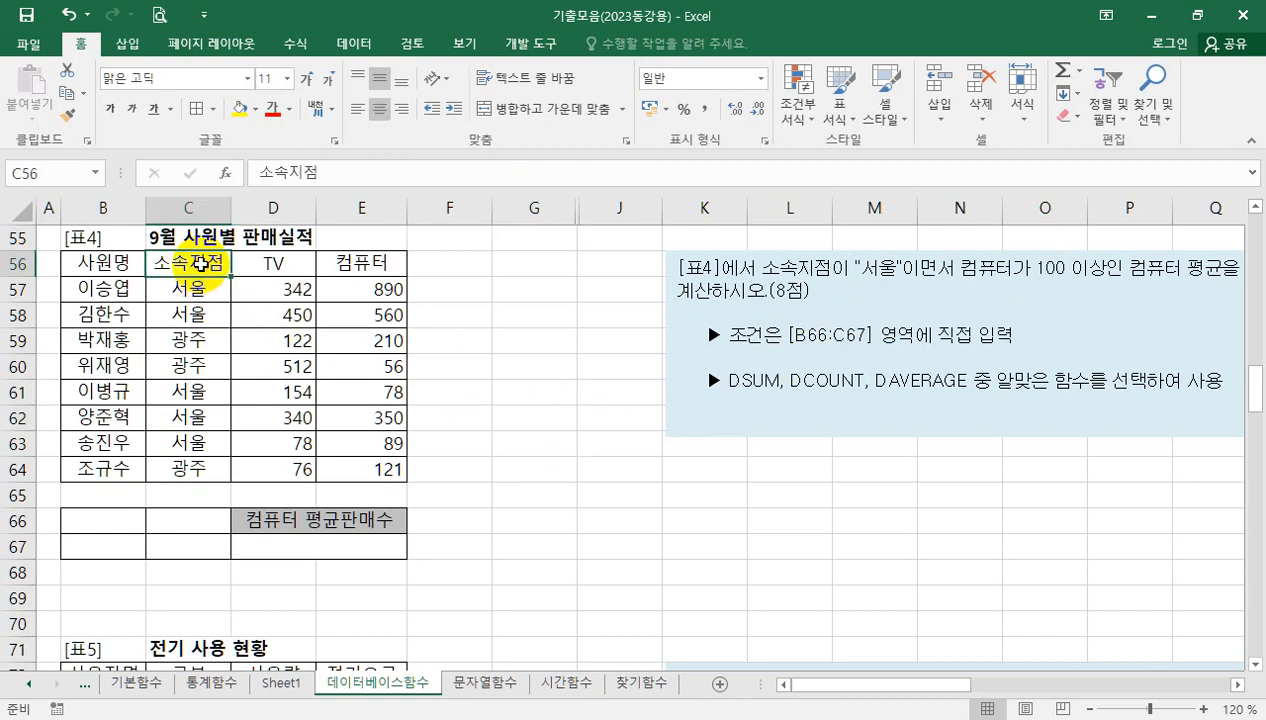
ctrl+click(362, 263)
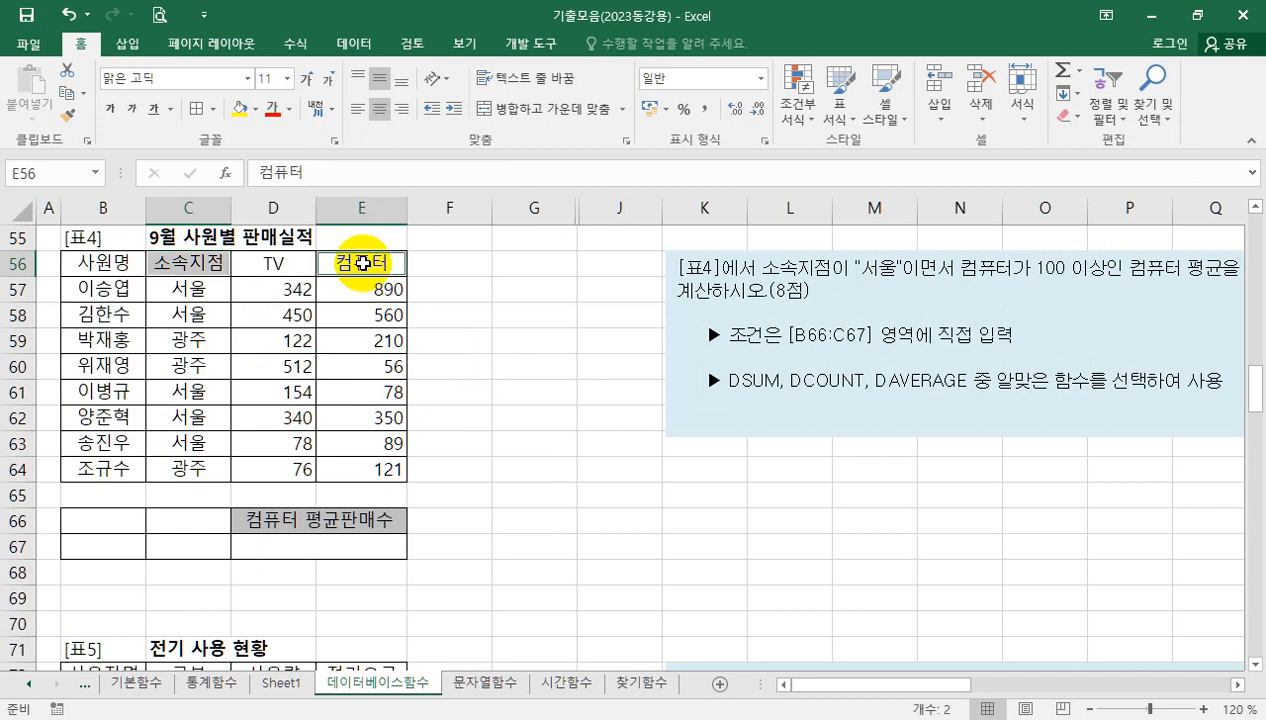
key(ctrl+c)
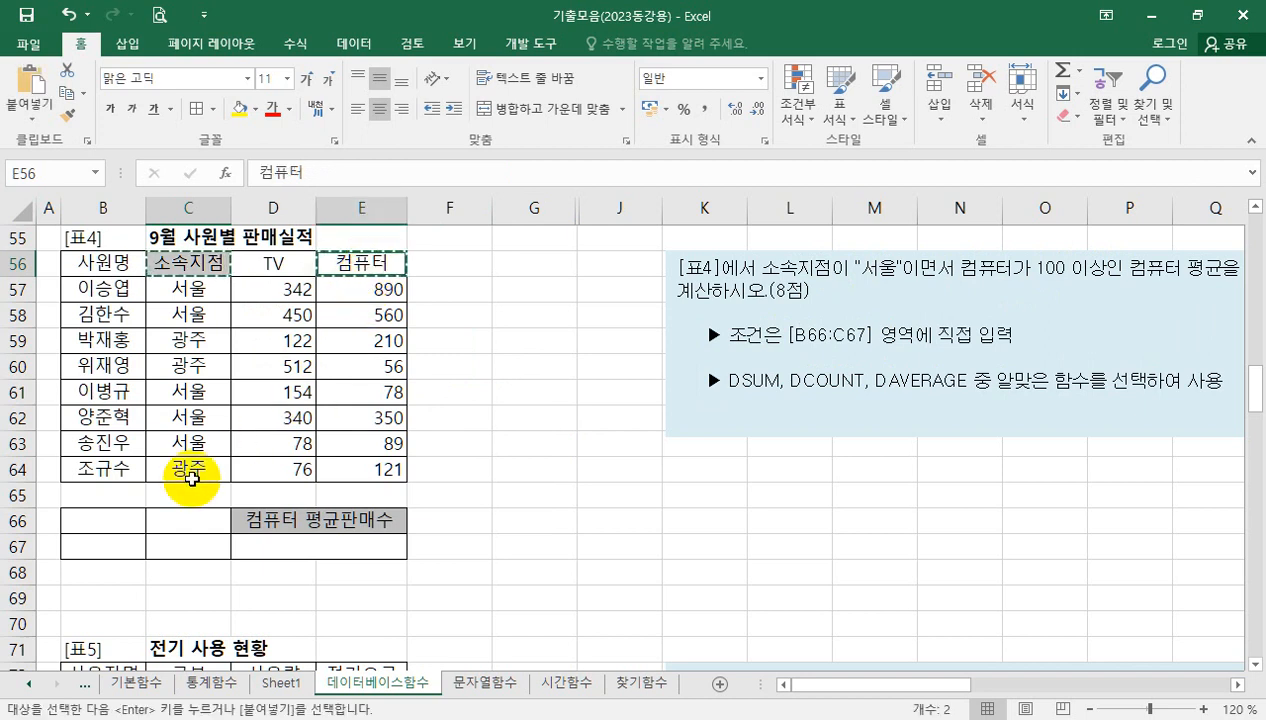
click(116, 518)
key(ctrl+v)
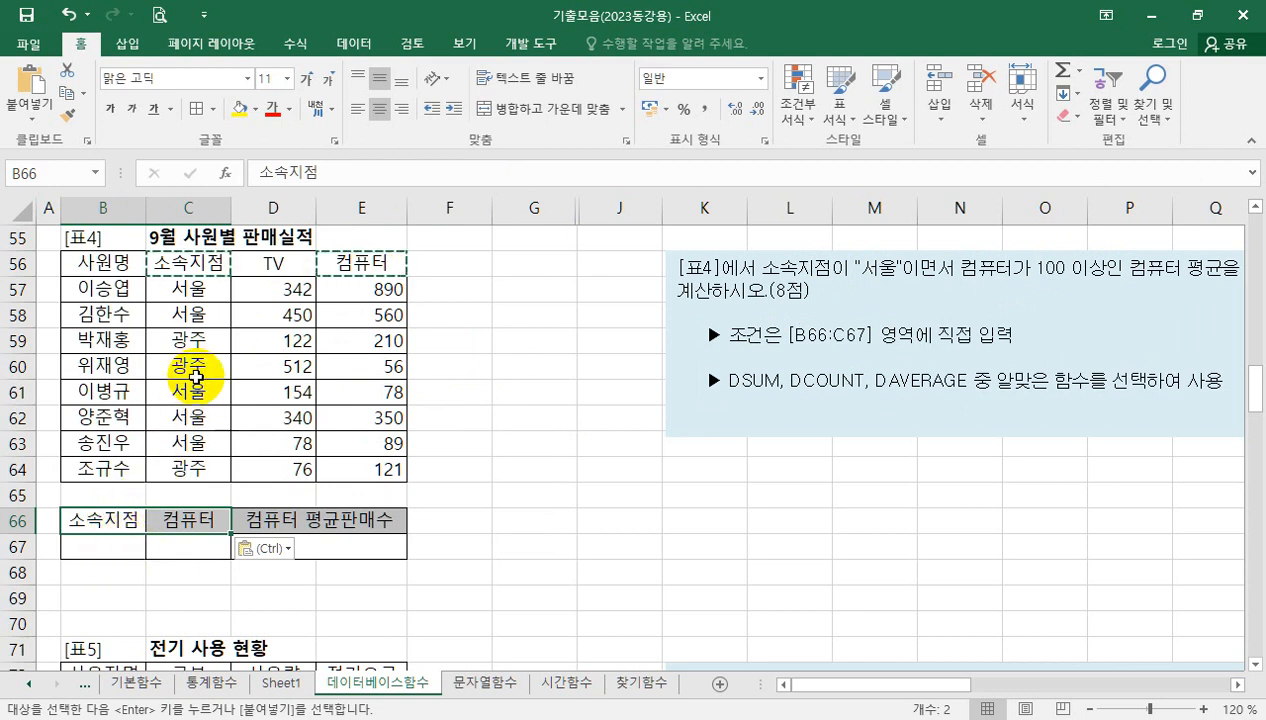
Fill the criteria row with 서울 copied from the table into B67 and >=100 in C67.
click(204, 289)
key(ctrl+c)
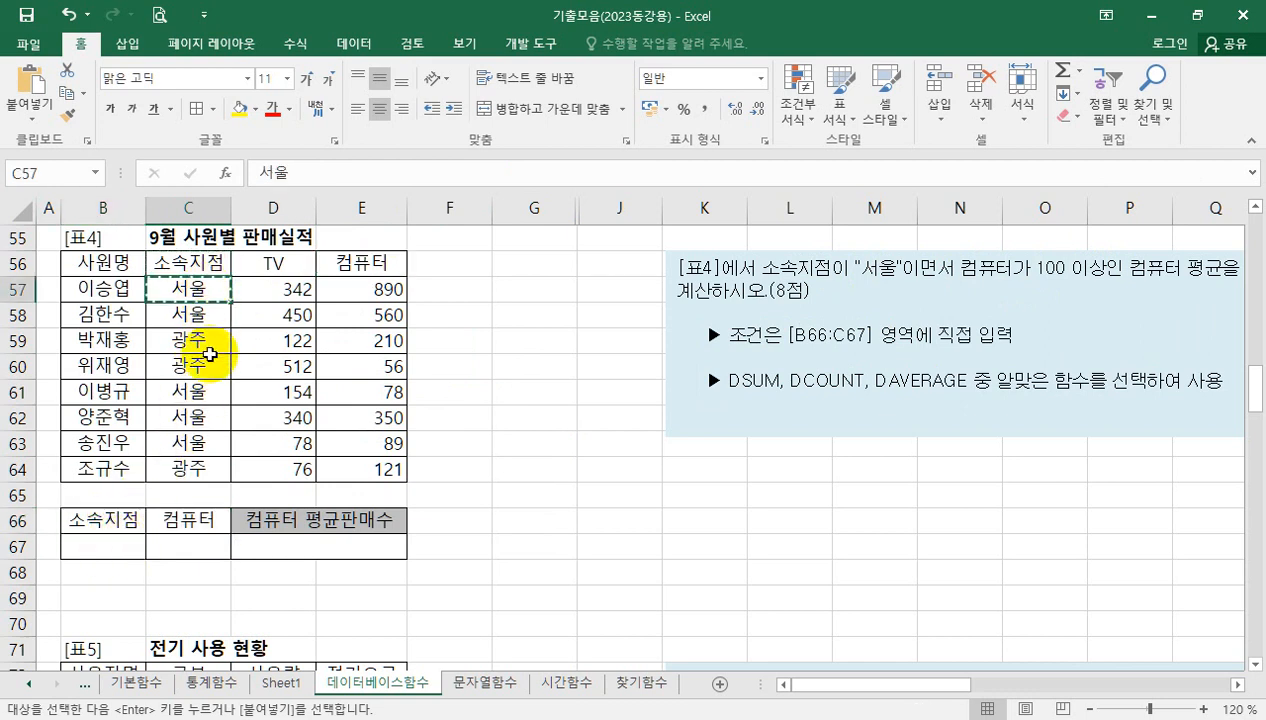
click(105, 546)
key(ctrl+v)
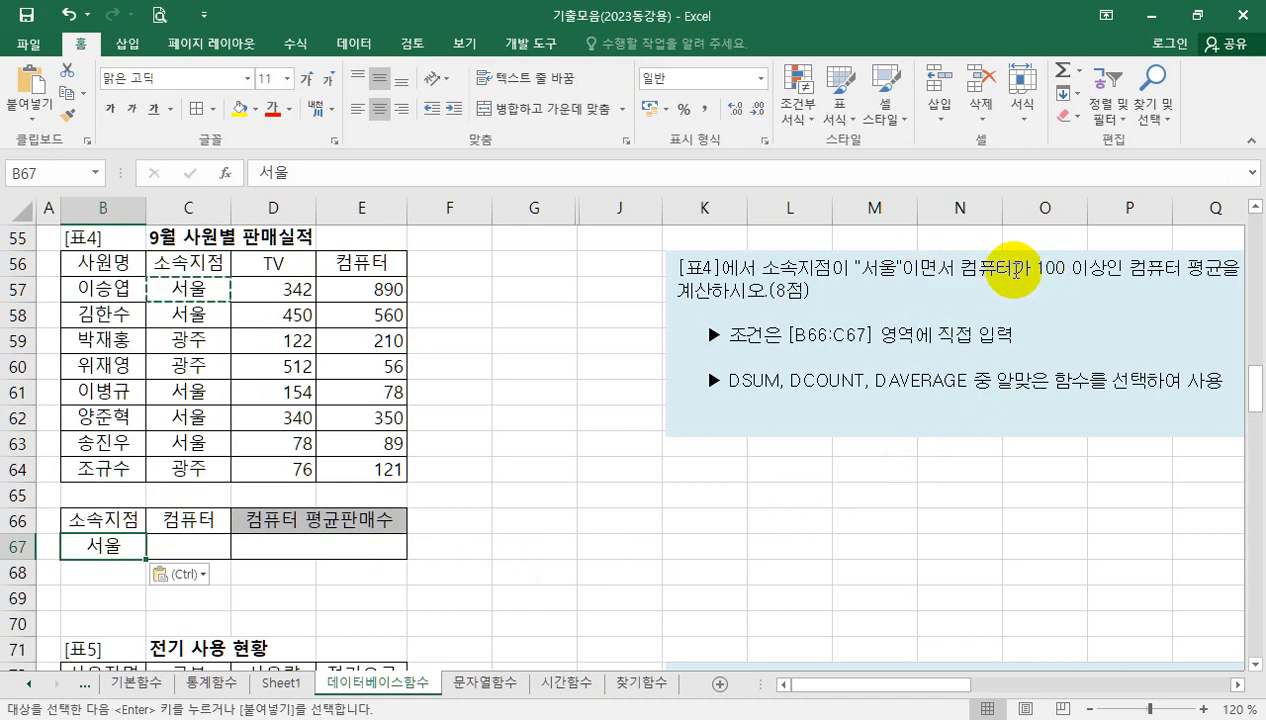
click(158, 547)
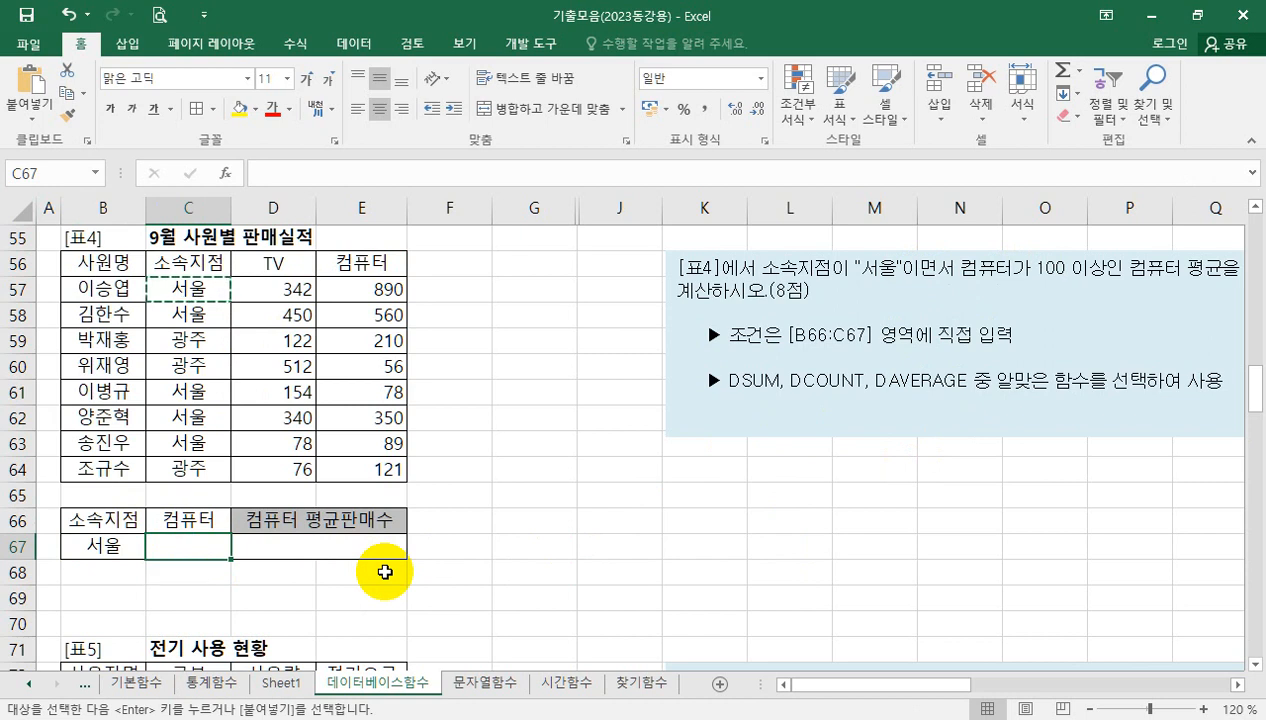
text(>=100)
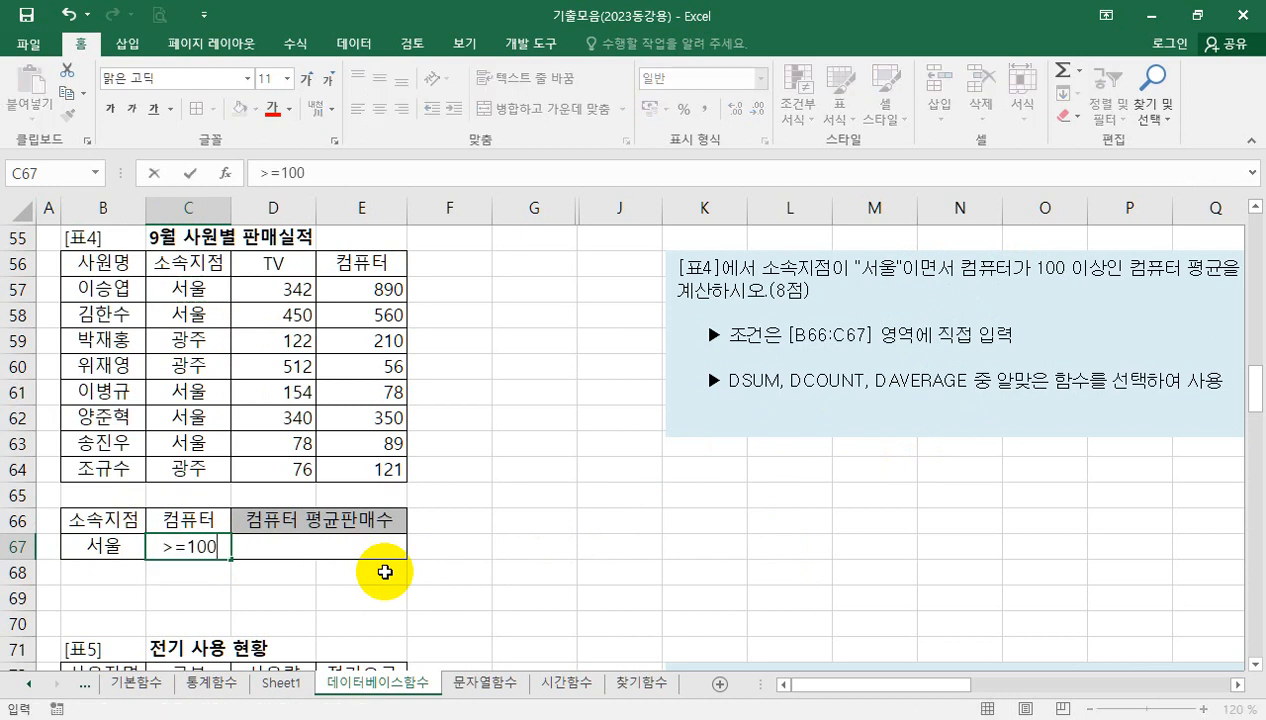
key(Return)
Average the 컴퓨터 sales matching both criteria in D67 with =DAVERAGE(B56:E64,E56,B66:C67).
click(370, 551)
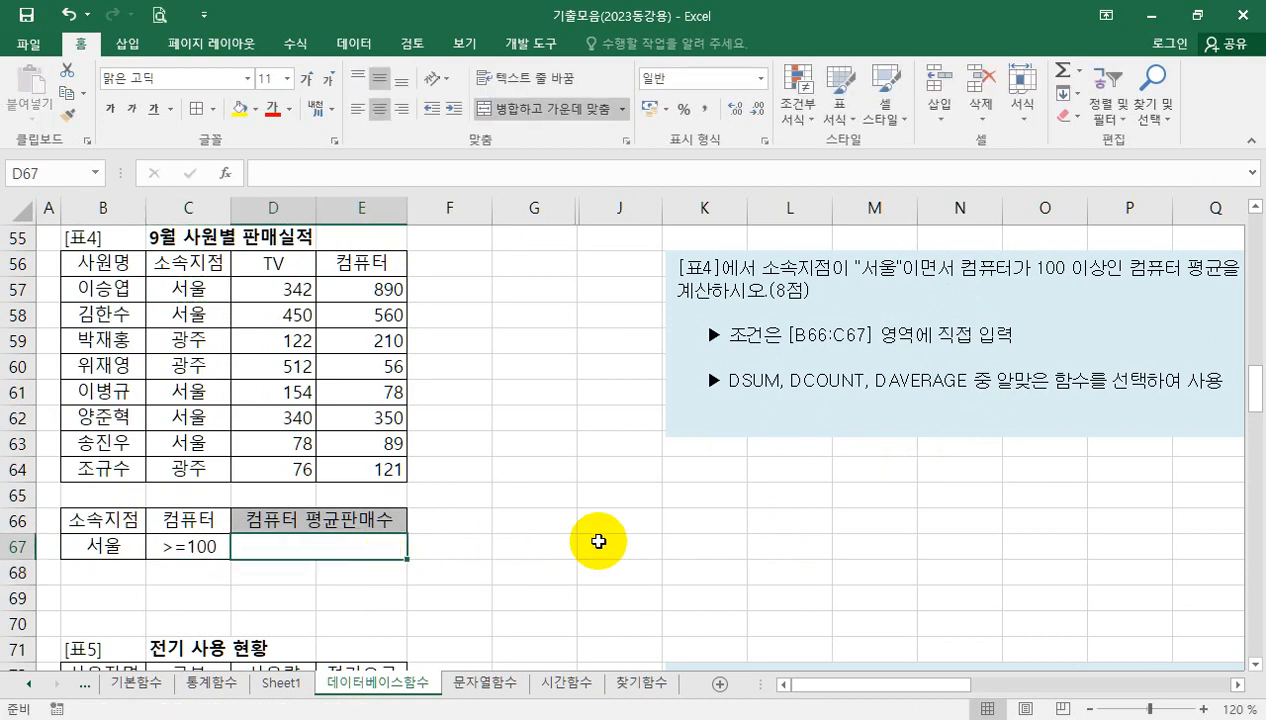
text(=da)
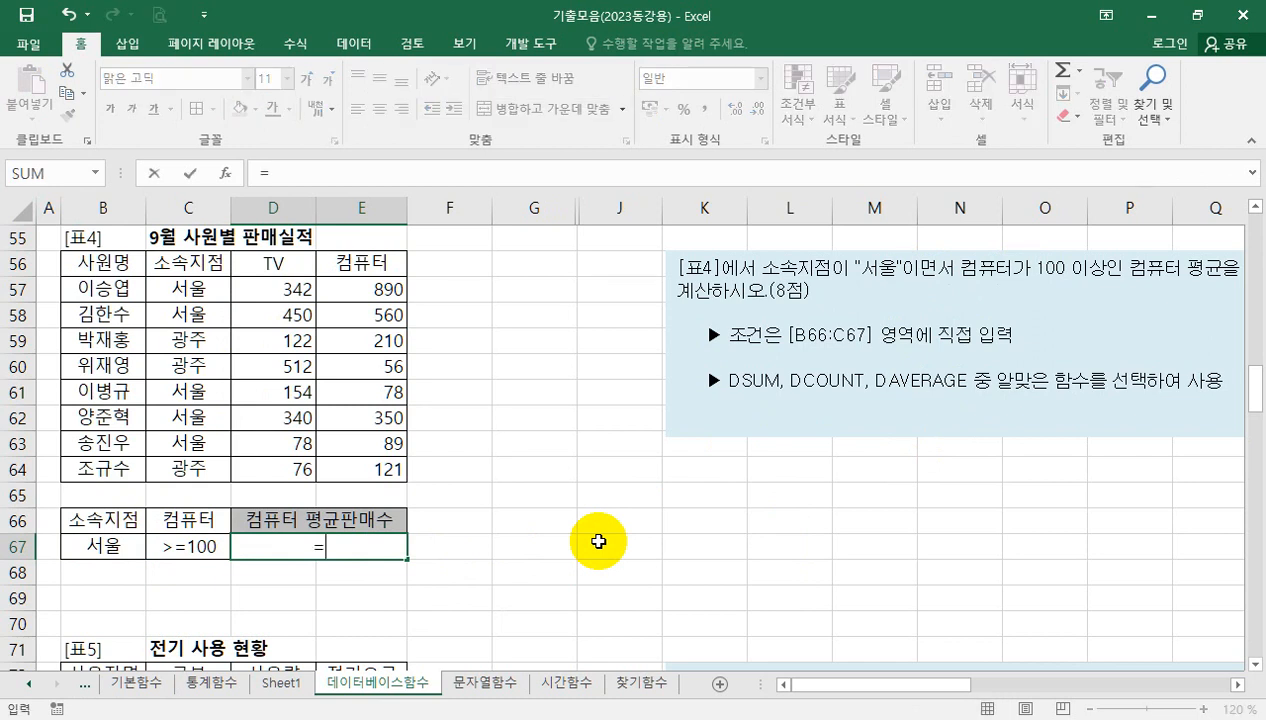
key(Down)
key(Down)
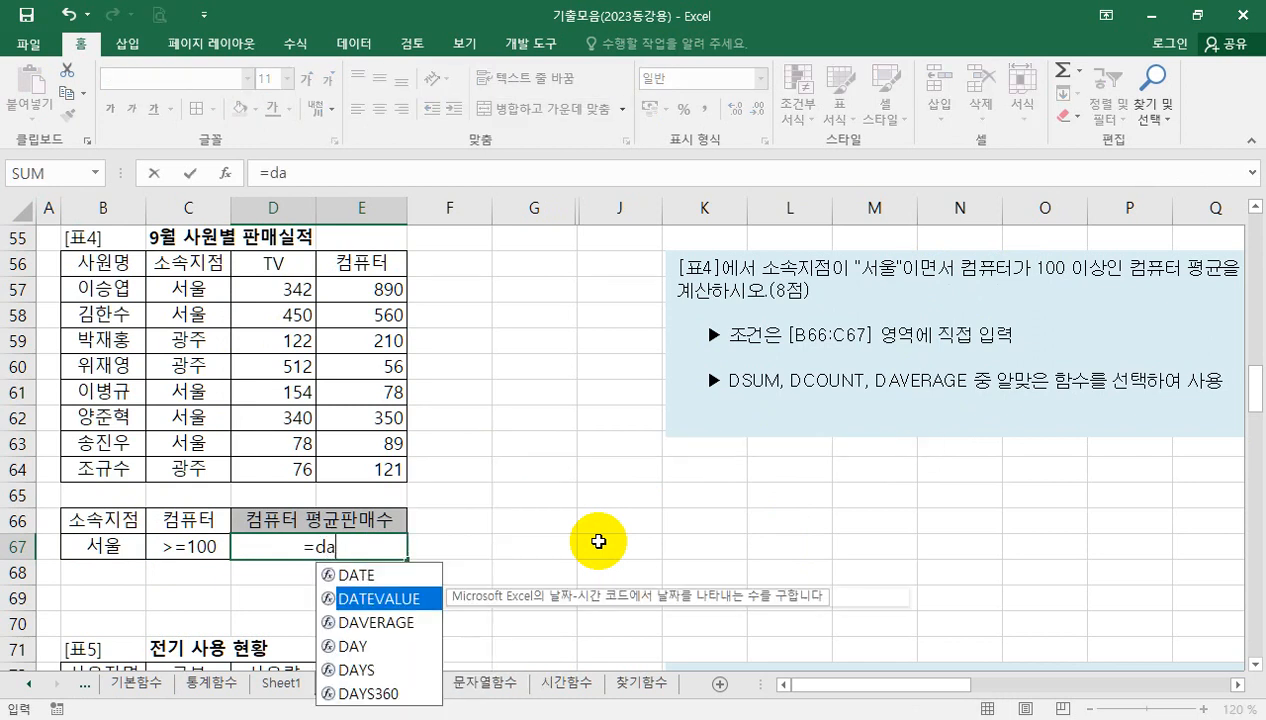
key(Tab)
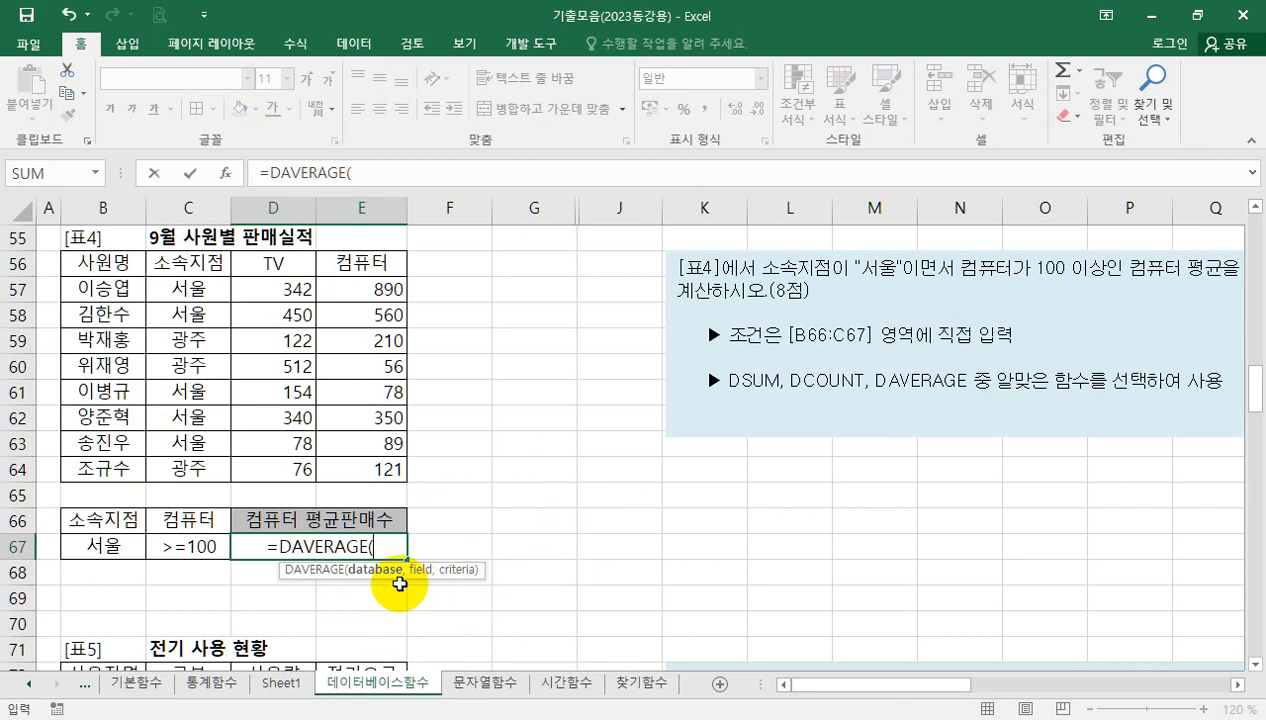
drag(100, 260, 362, 471)
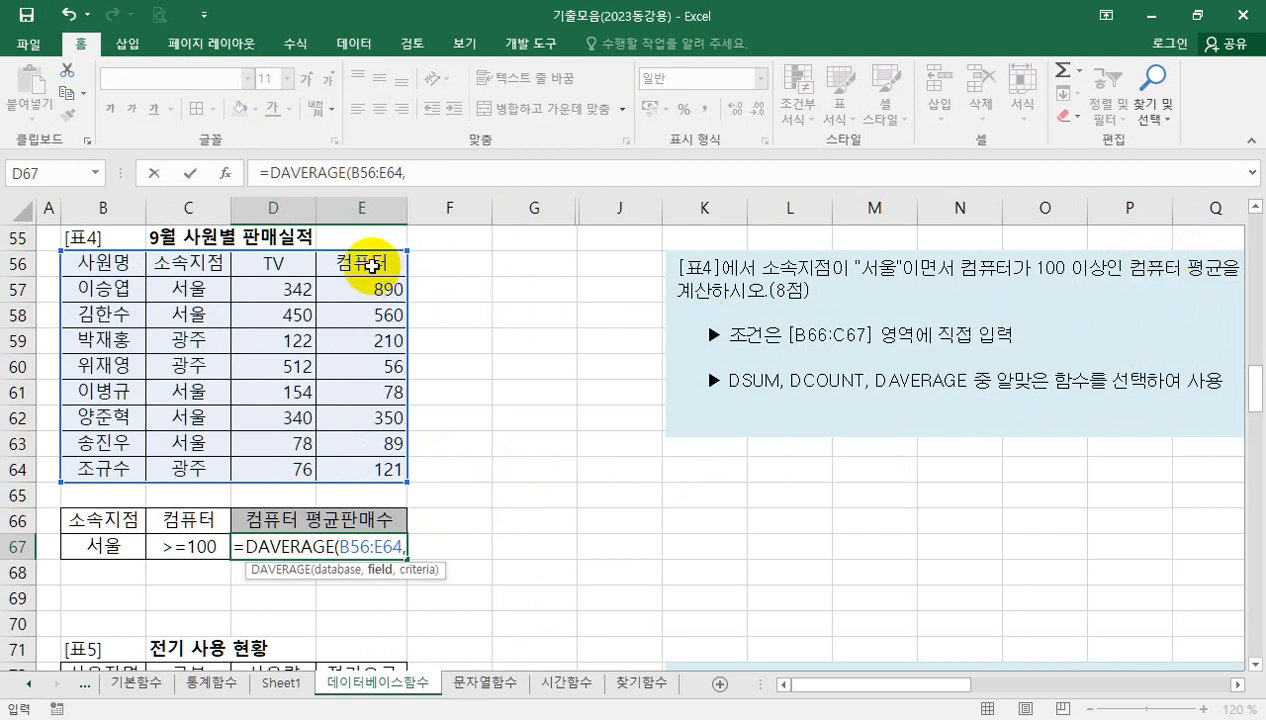
click(371, 266)
text(,)
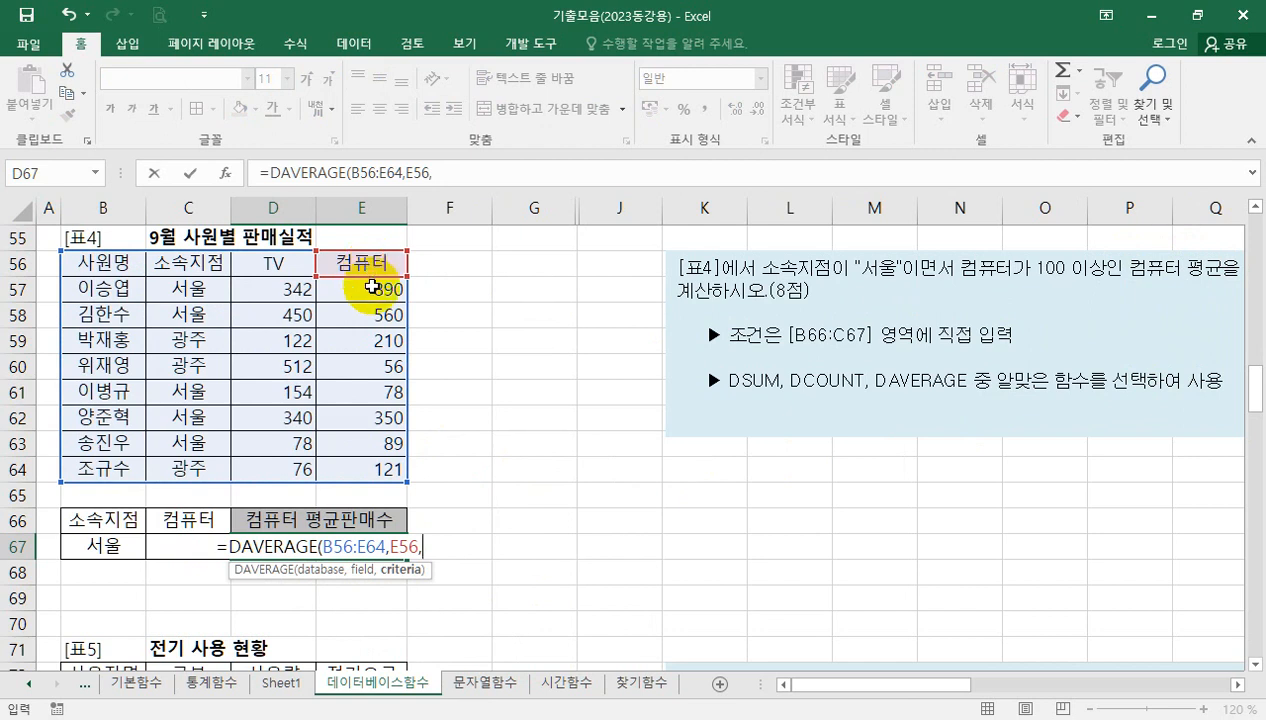
drag(78, 519, 176, 549)
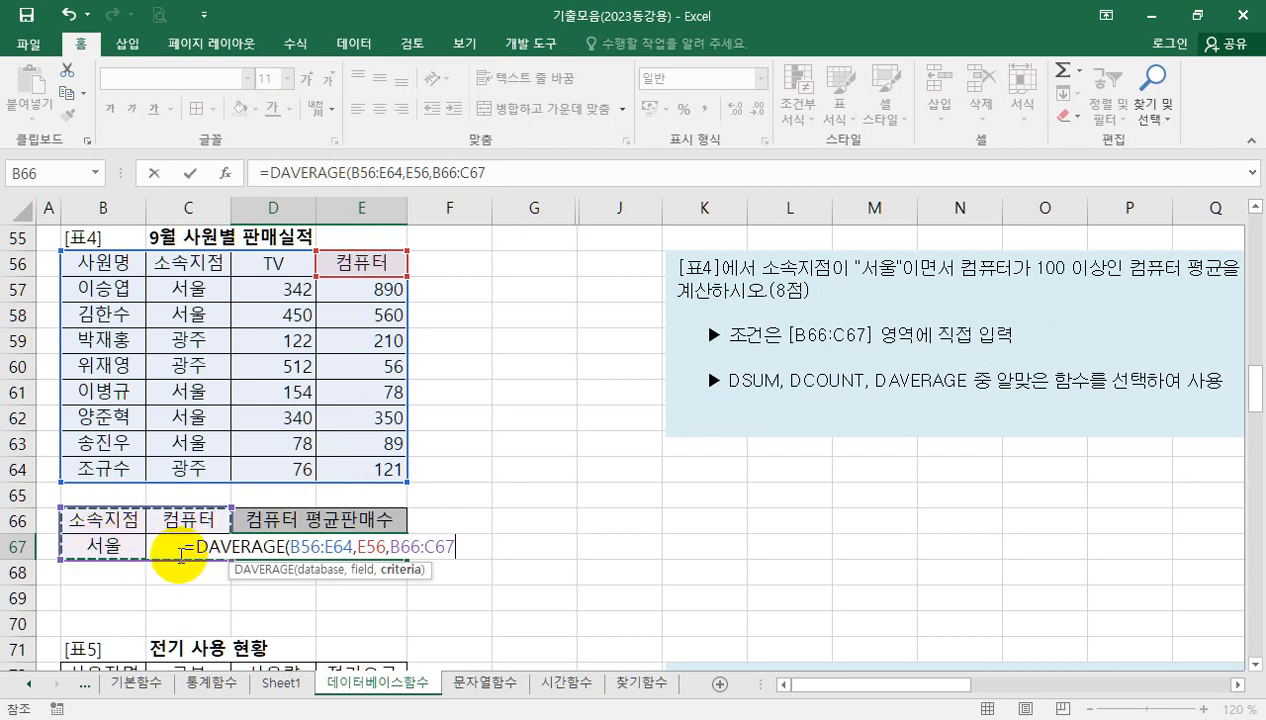
key(Return)
click(355, 543)
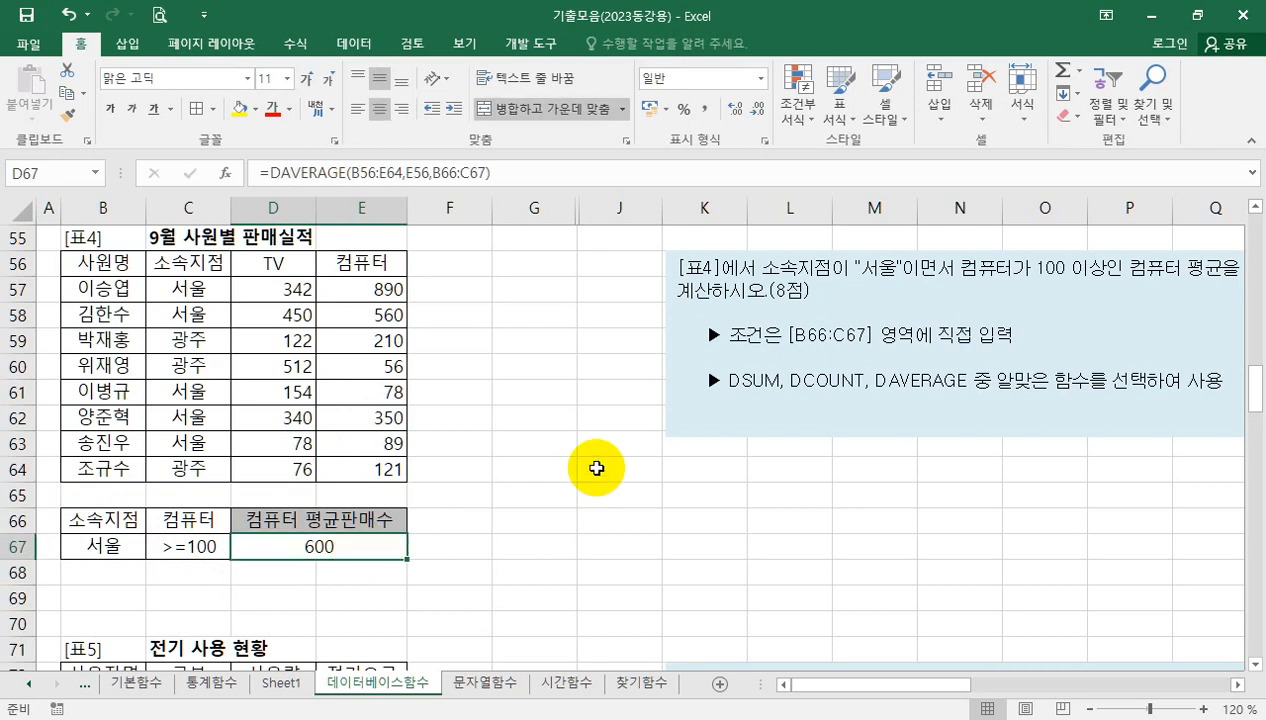
Average the 전기요금 of 영업용 in [표5] in D84 with =DAVERAGE(B72:E81,E72,C83:C84).
scroll(596, 468, down, 5)
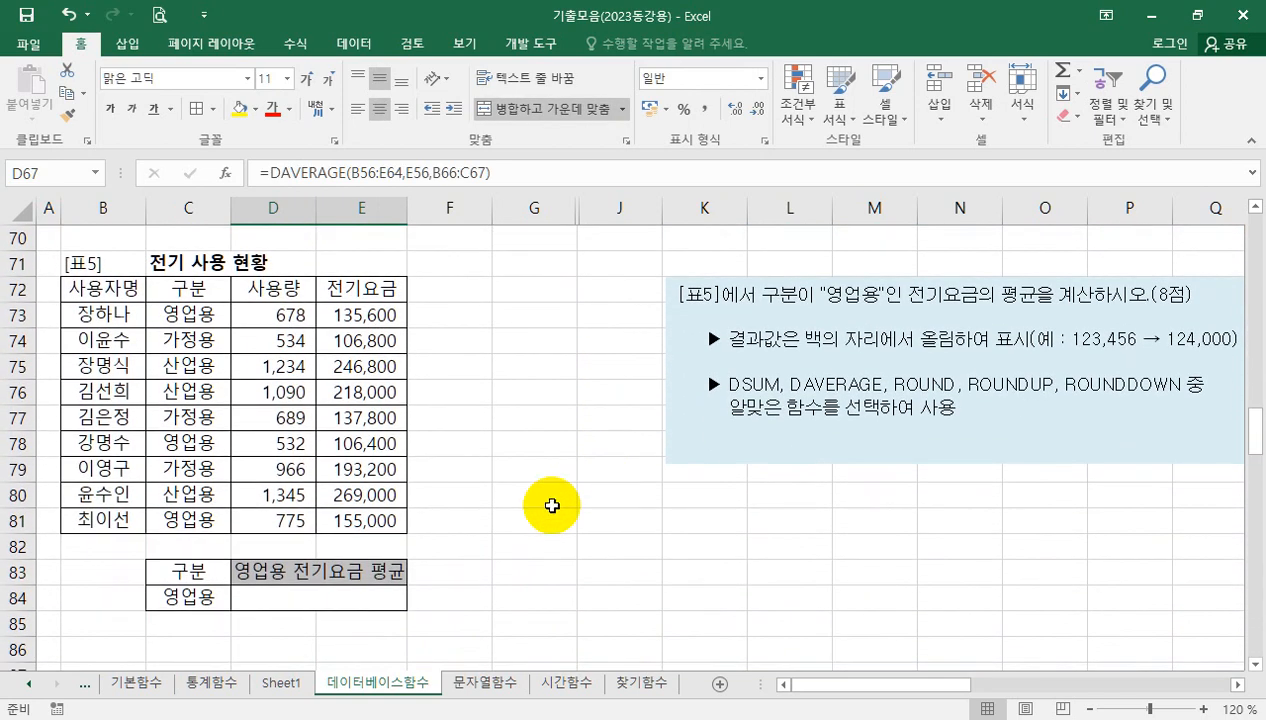
click(390, 598)
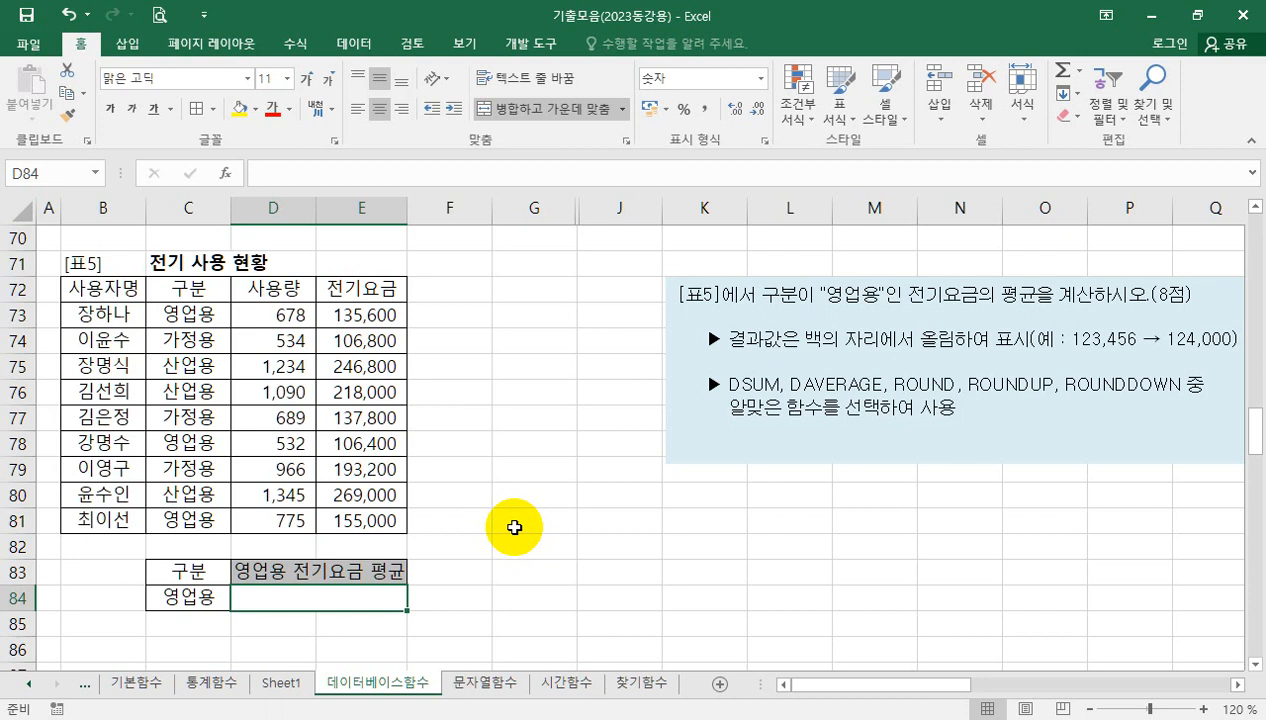
text(=)
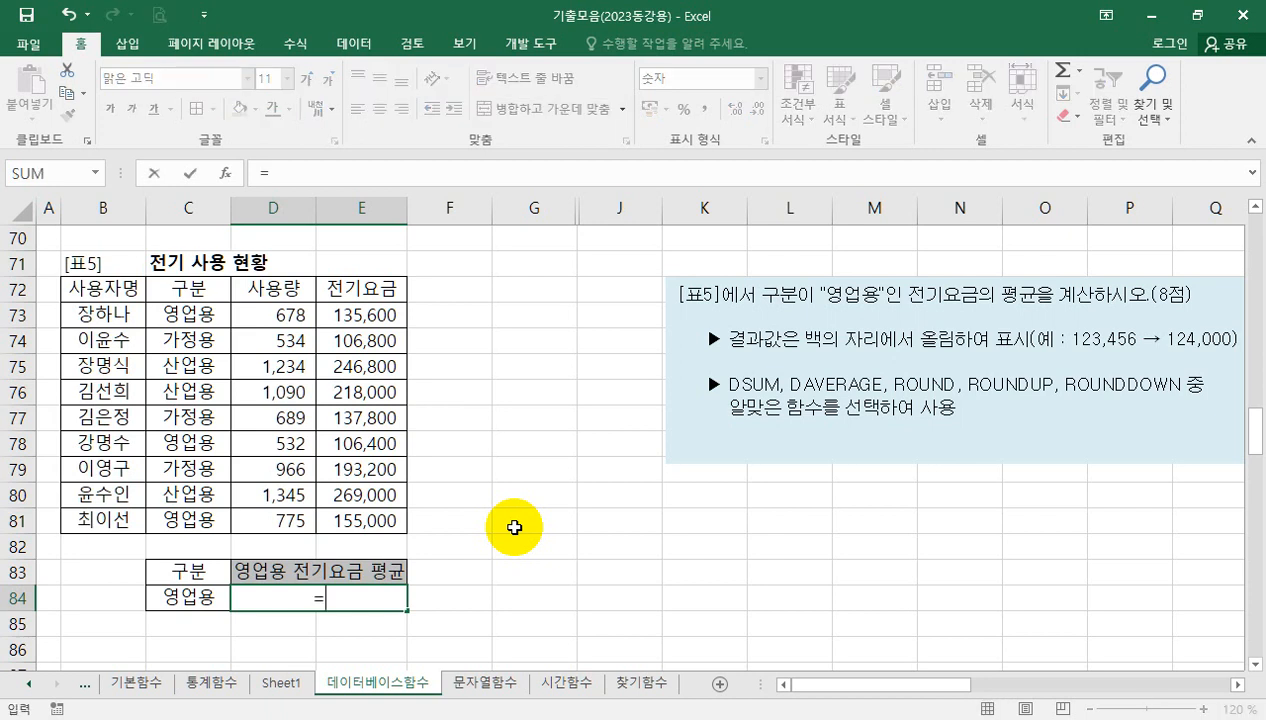
text(dav)
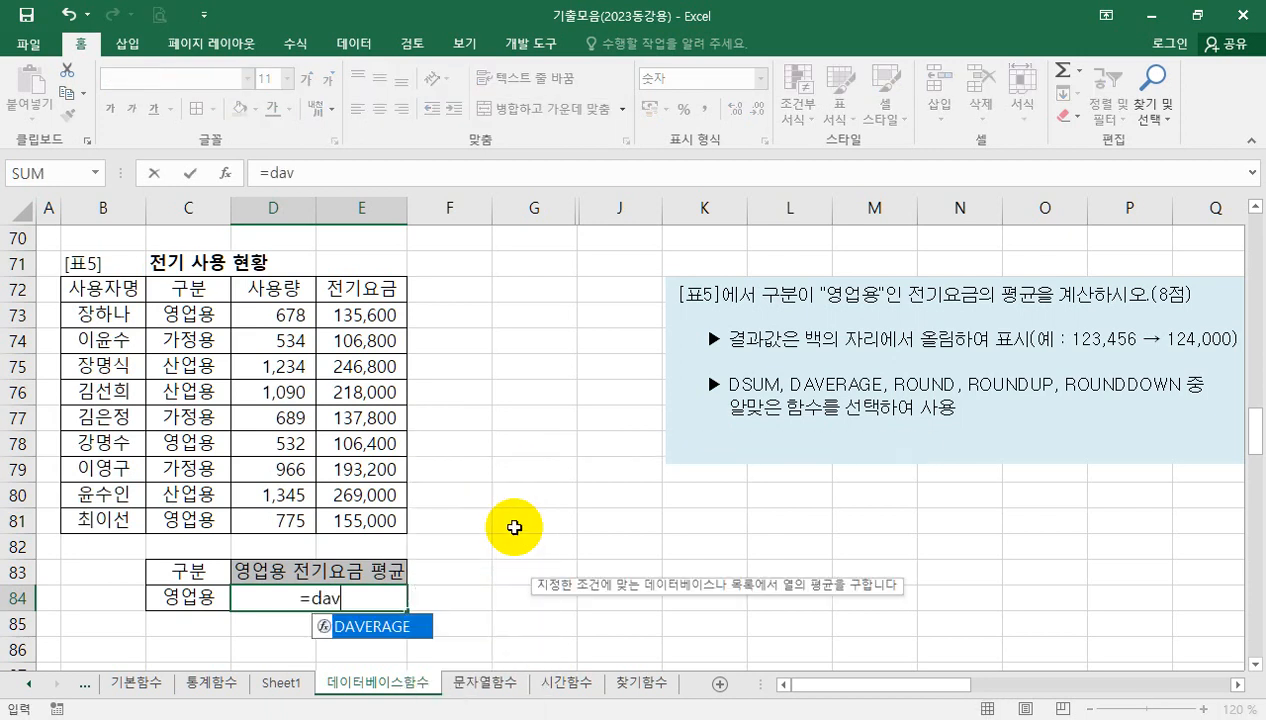
key(Tab)
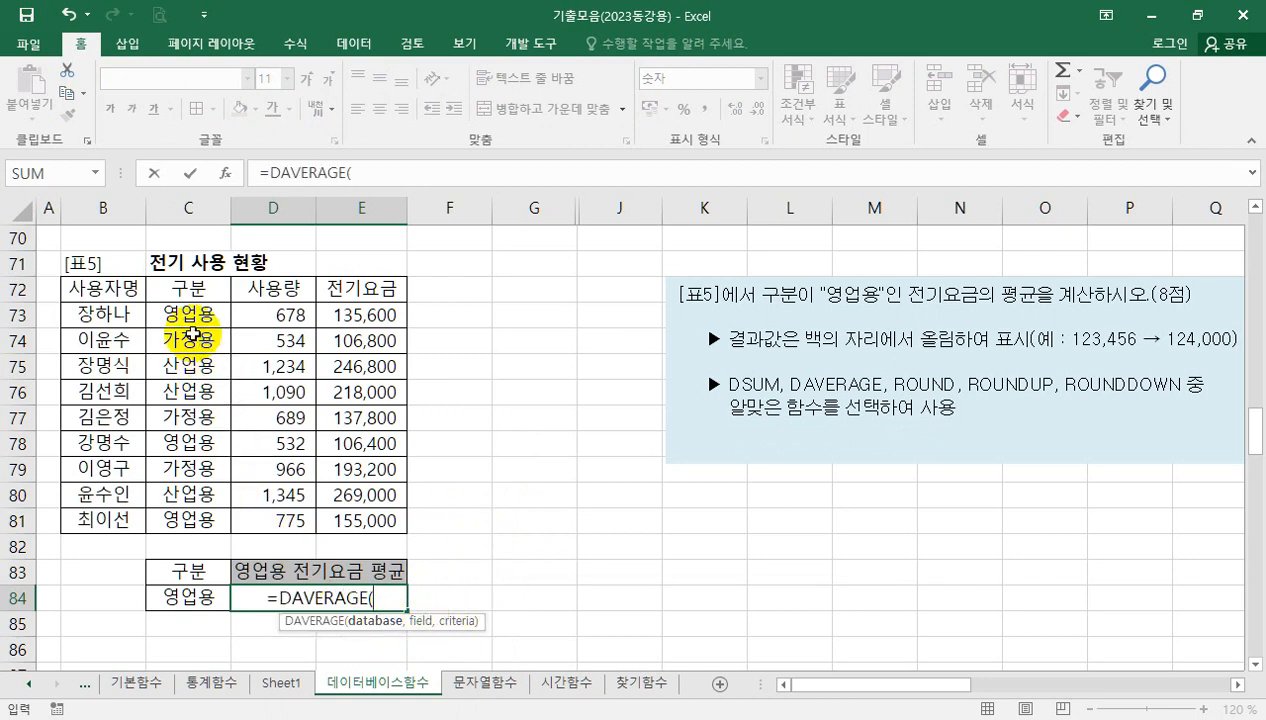
drag(125, 289, 340, 514)
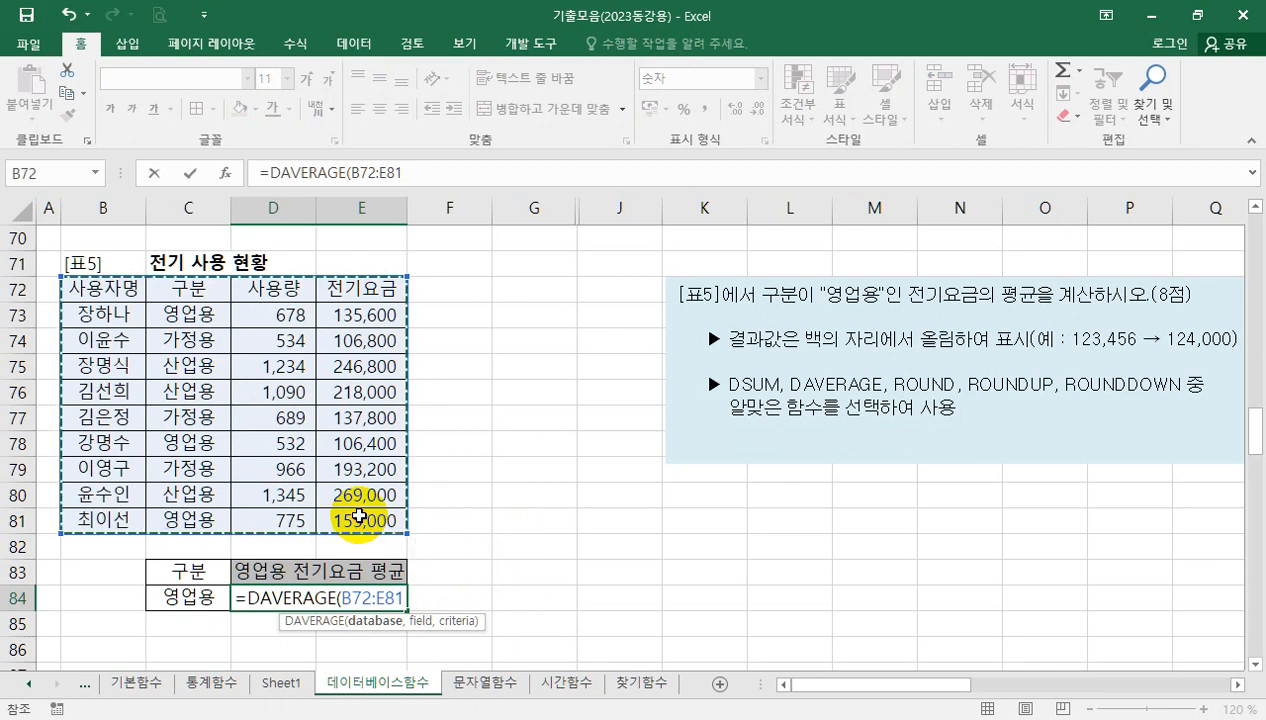
text(,)
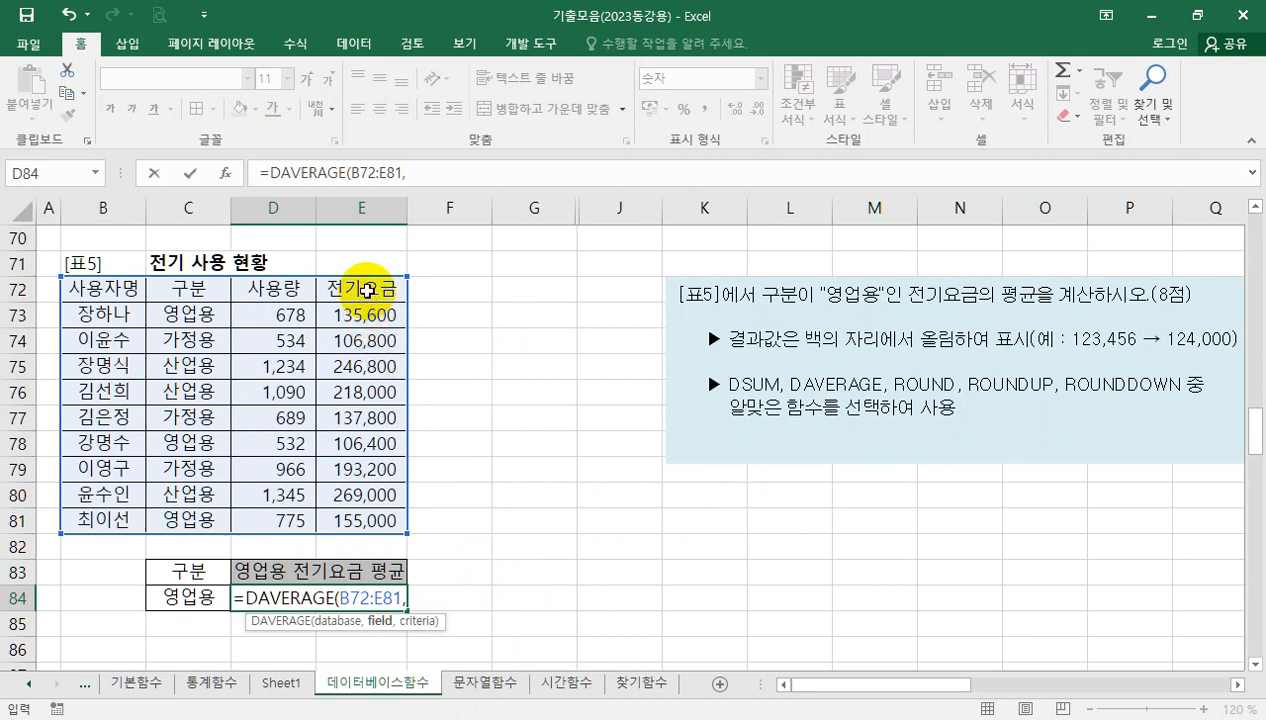
click(367, 290)
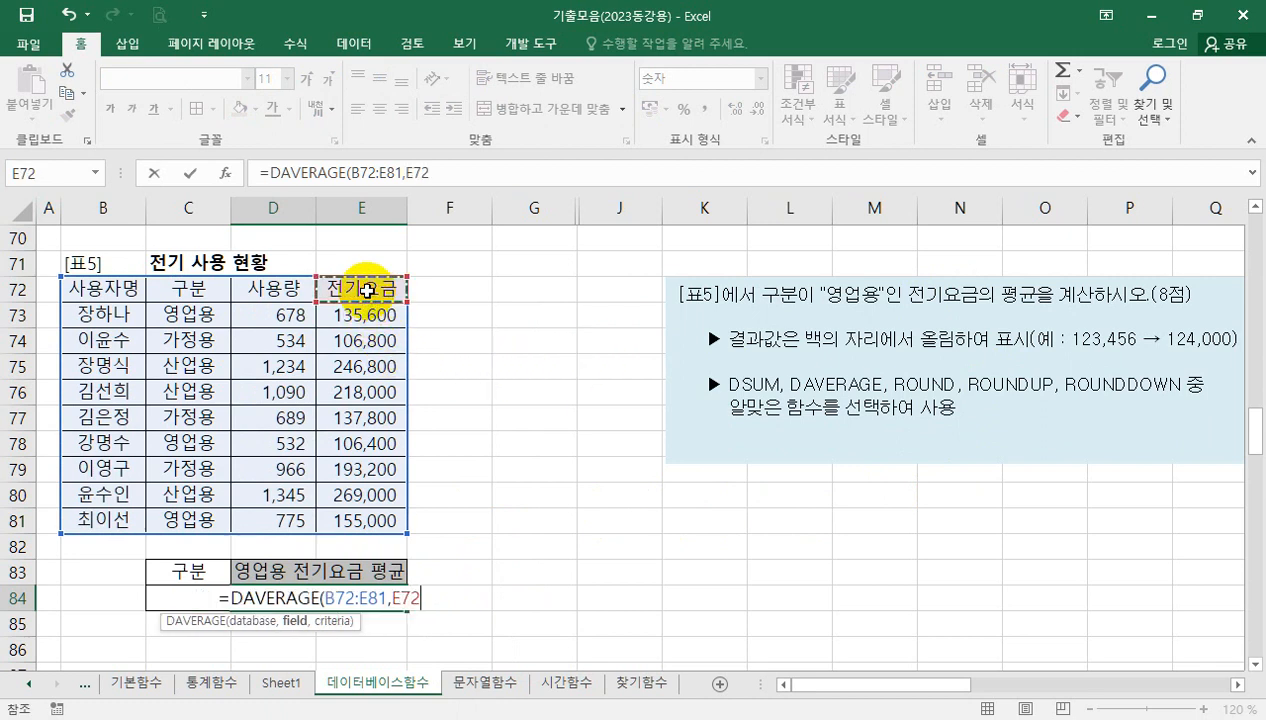
text(,)
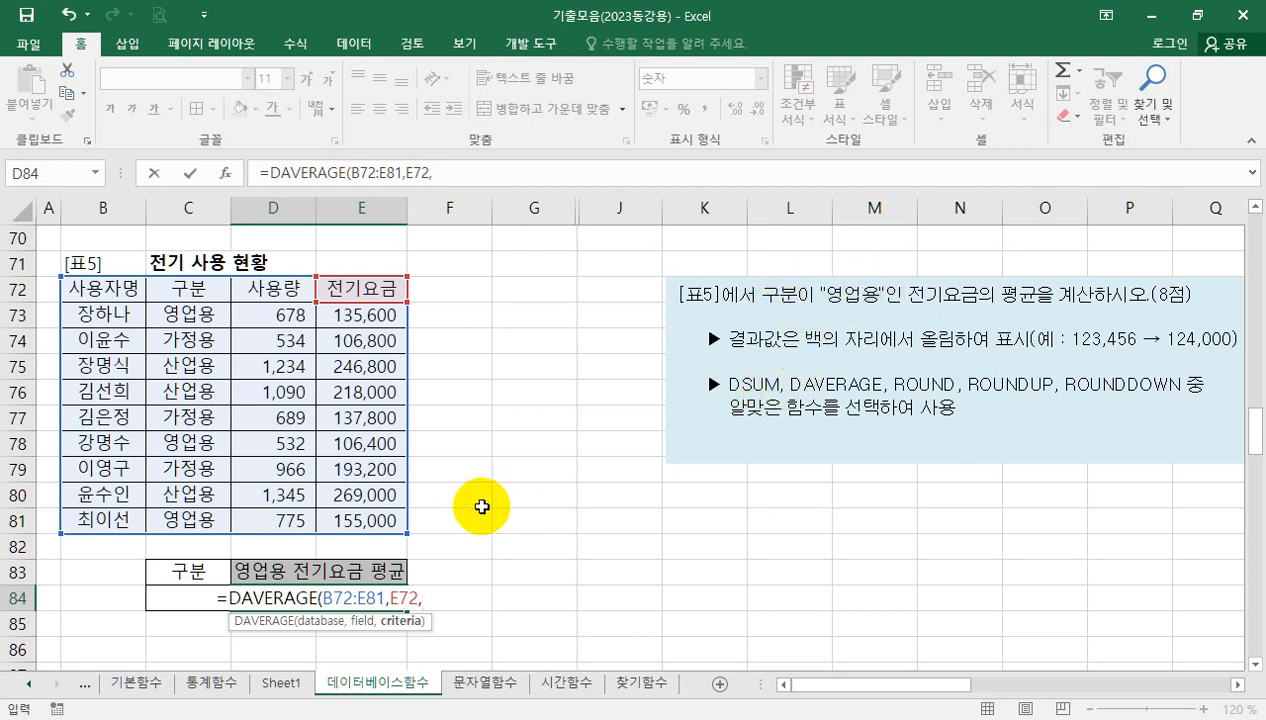
drag(187, 572, 185, 599)
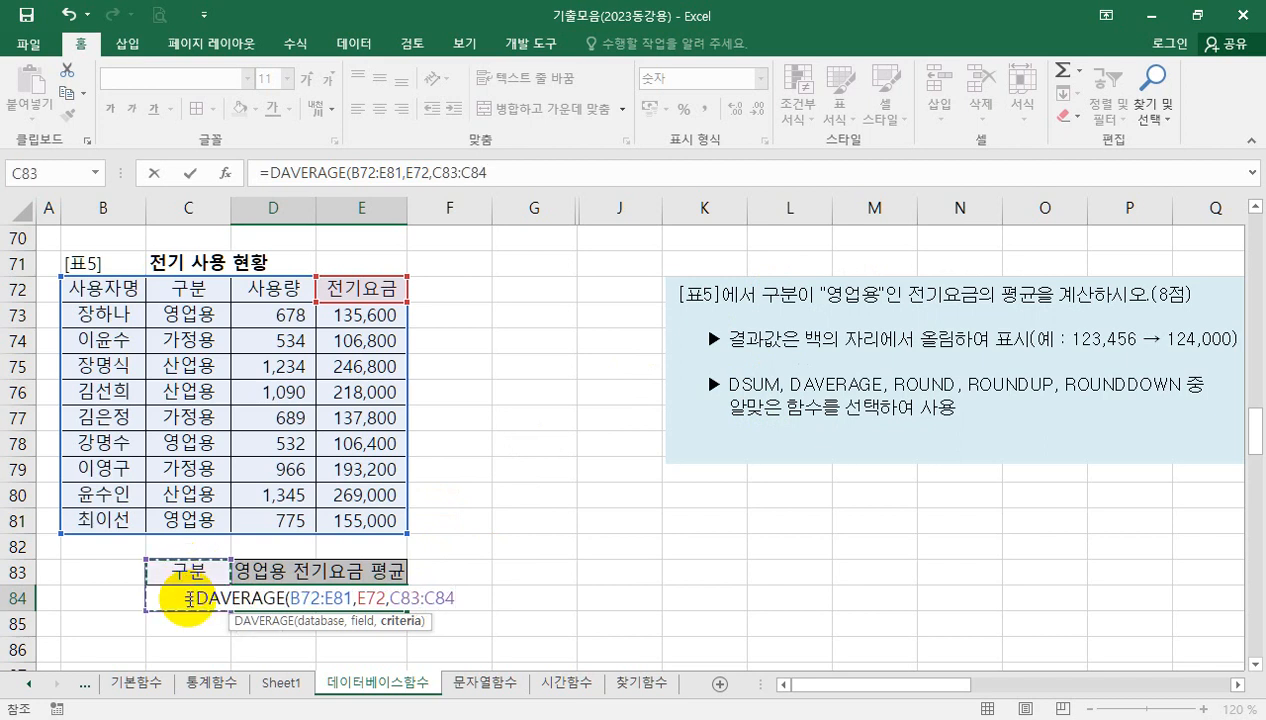
key(Return)
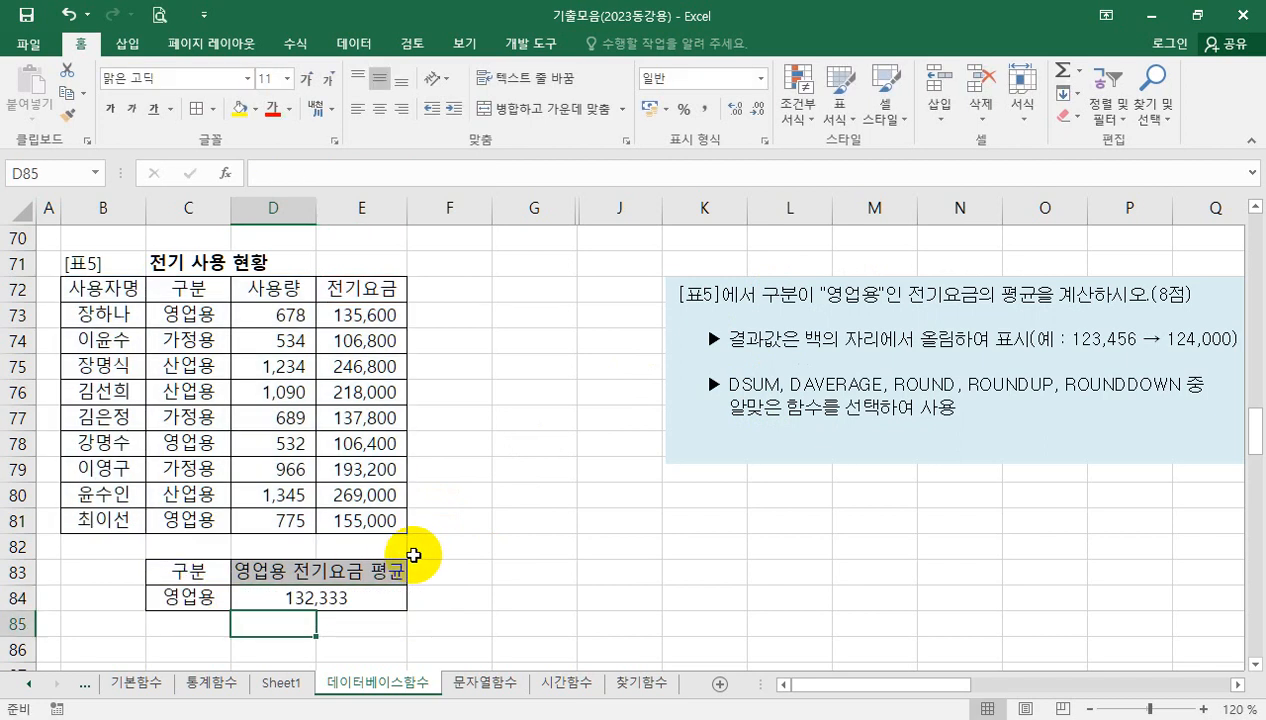
Round the 전기요금 average in D84 up to the thousands with =ROUNDUP(DAVERAGE(B72:E81,E72,C83:C84),-3).
click(378, 601)
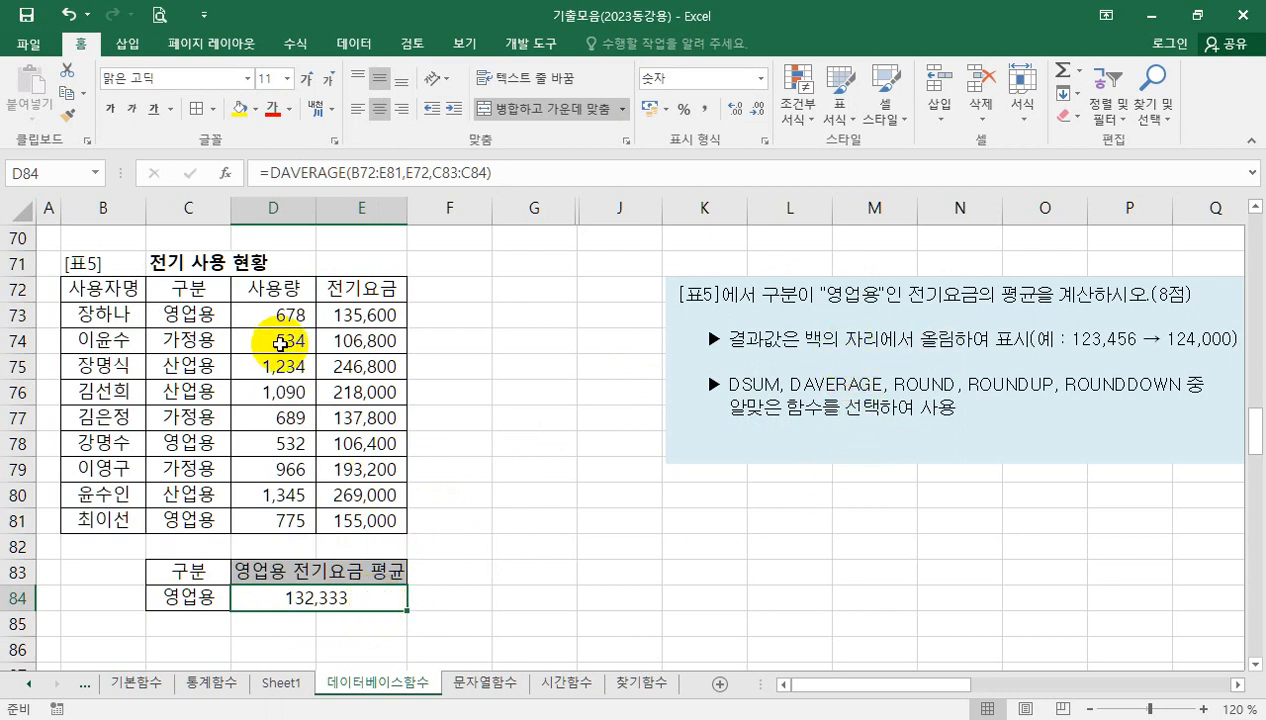
click(280, 174)
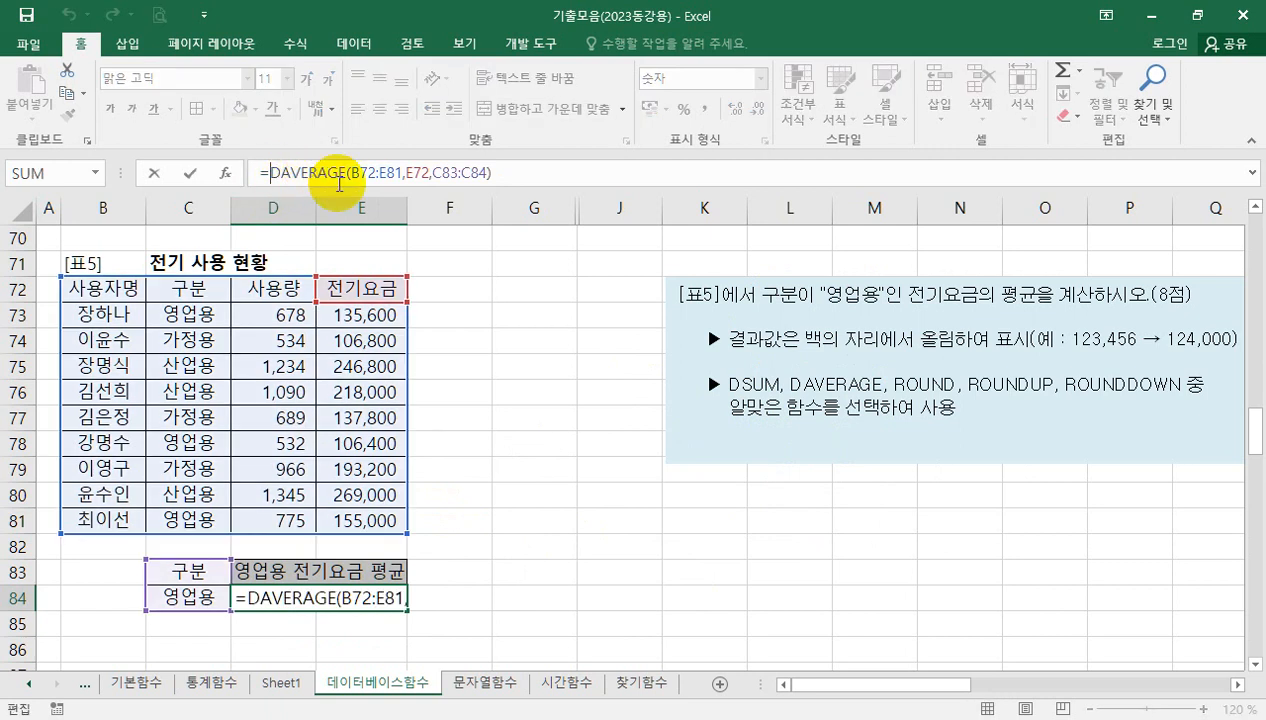
text(rou)
key(Down)
key(Down)
key(Tab)
click(604, 170)
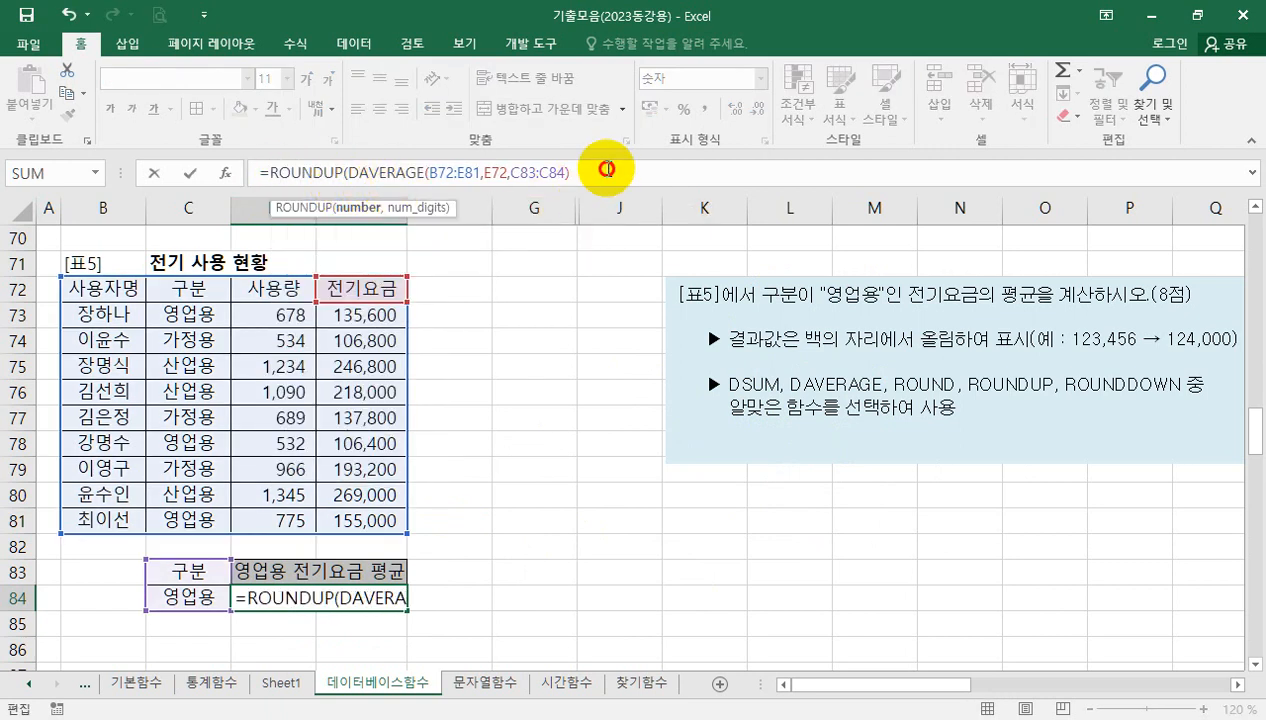
text(,-3)
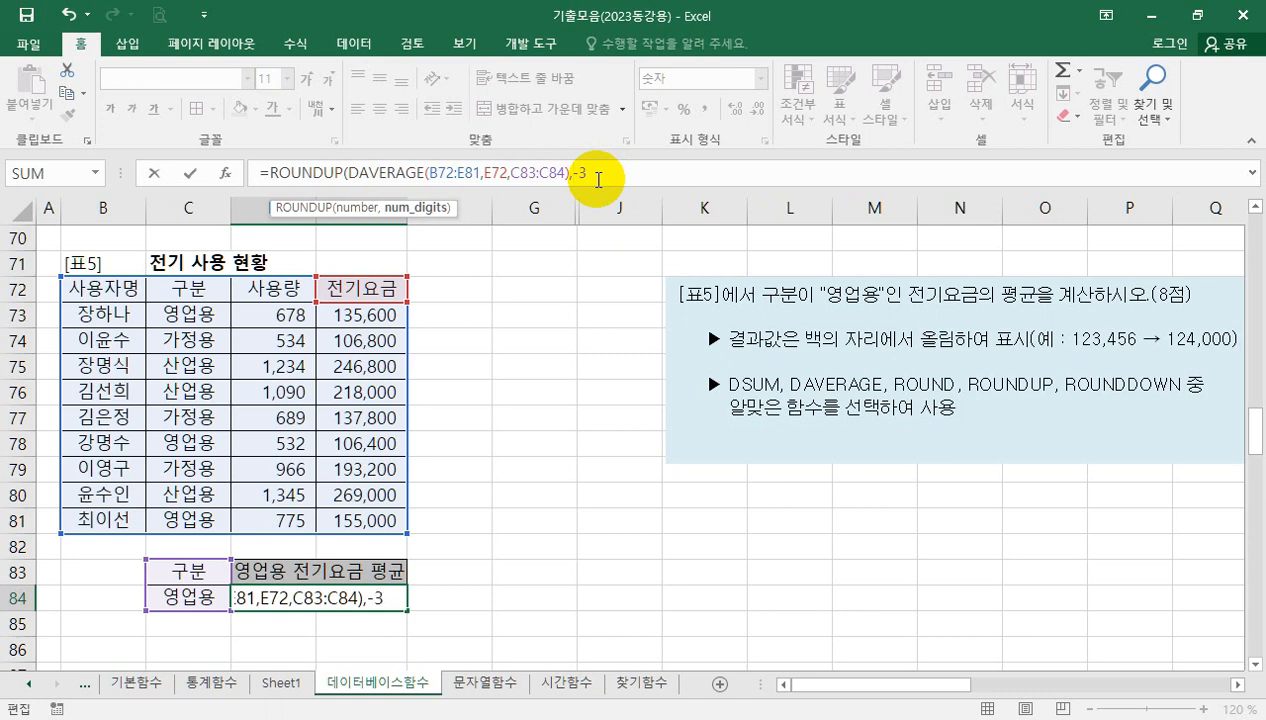
key(Return)
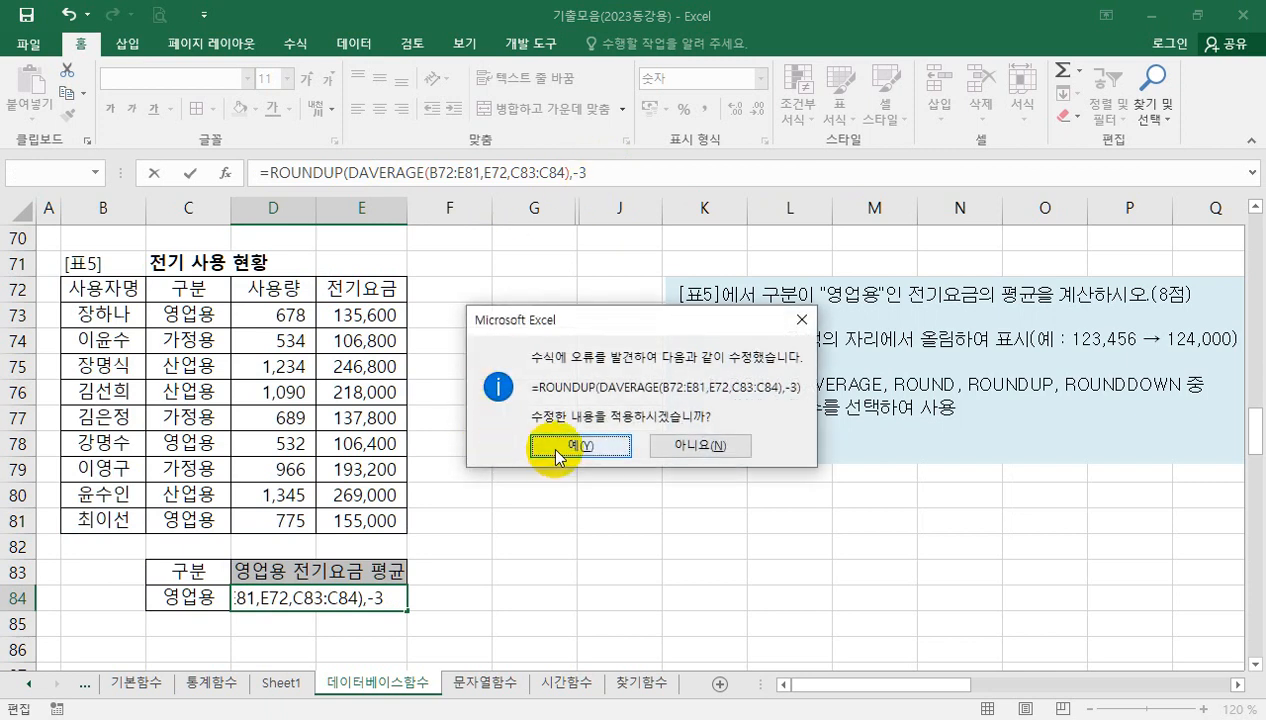
click(558, 452)
click(370, 593)
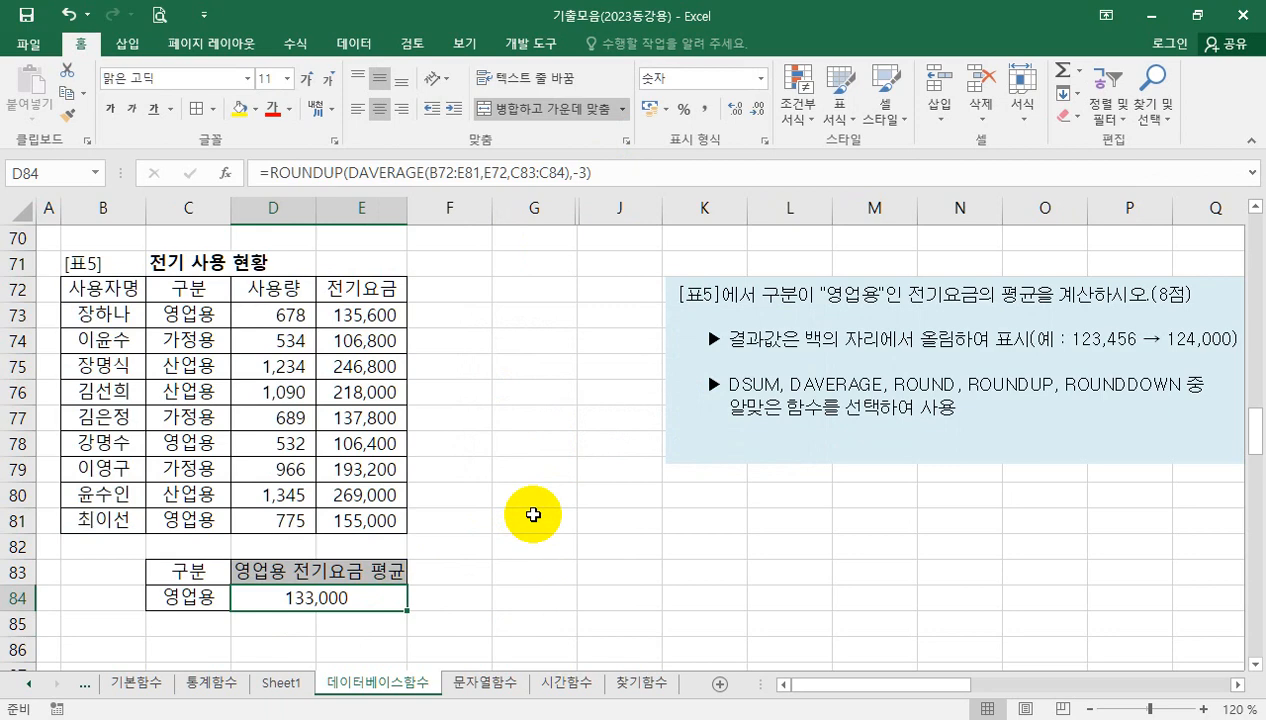
Copy the 거주지 heading and a 농촌 entry from [표6] together into the criteria cells C100:C101.
scroll(533, 514, down, 5)
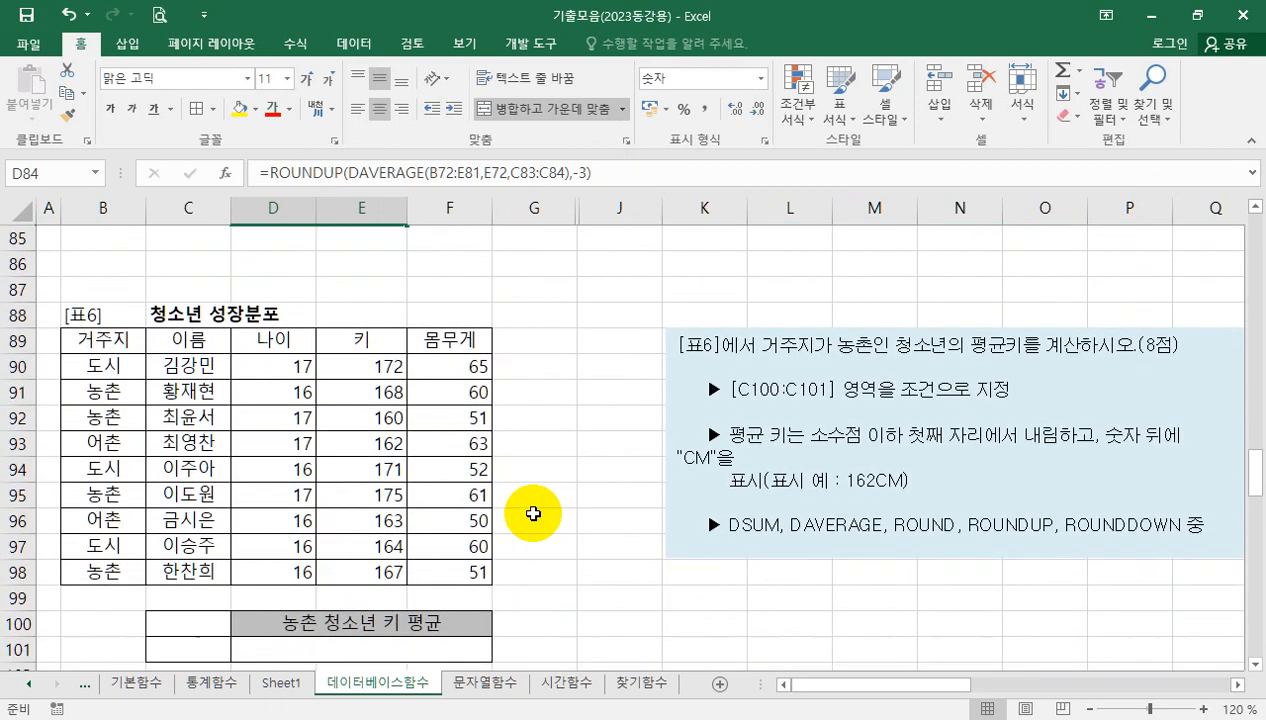
scroll(533, 514, down, 1)
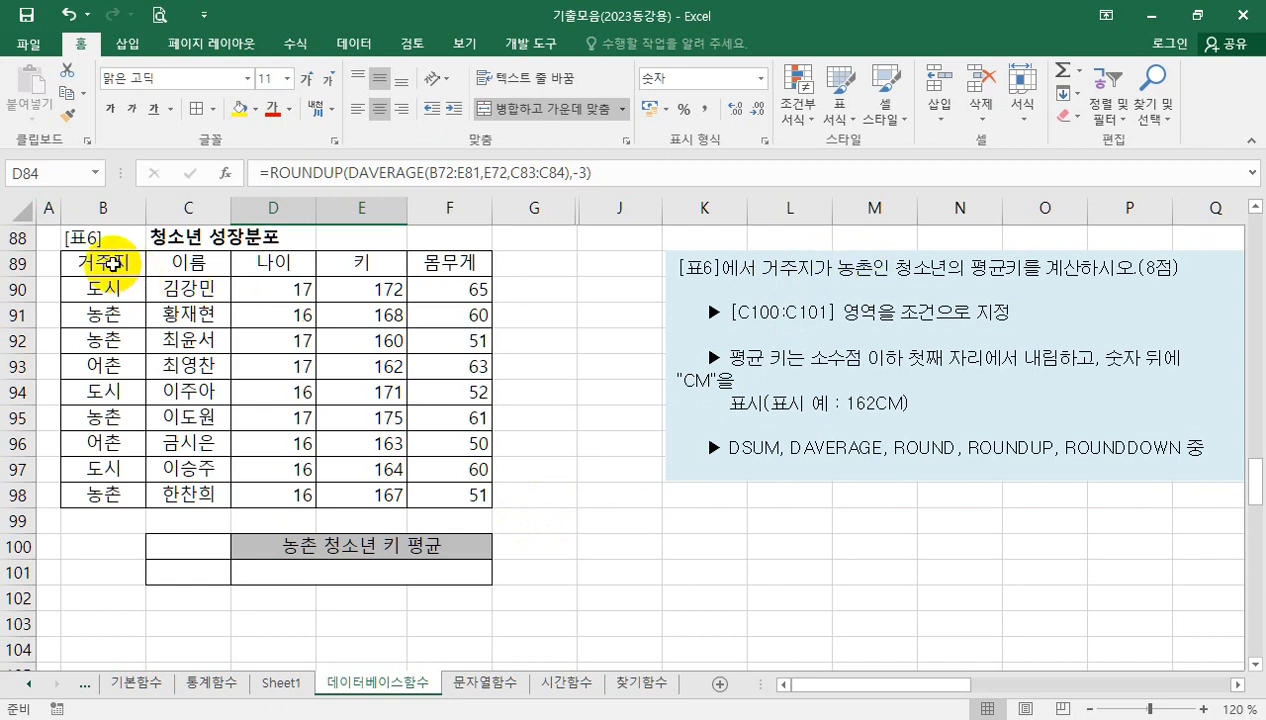
click(108, 264)
click(113, 313)
click(112, 262)
click(118, 311)
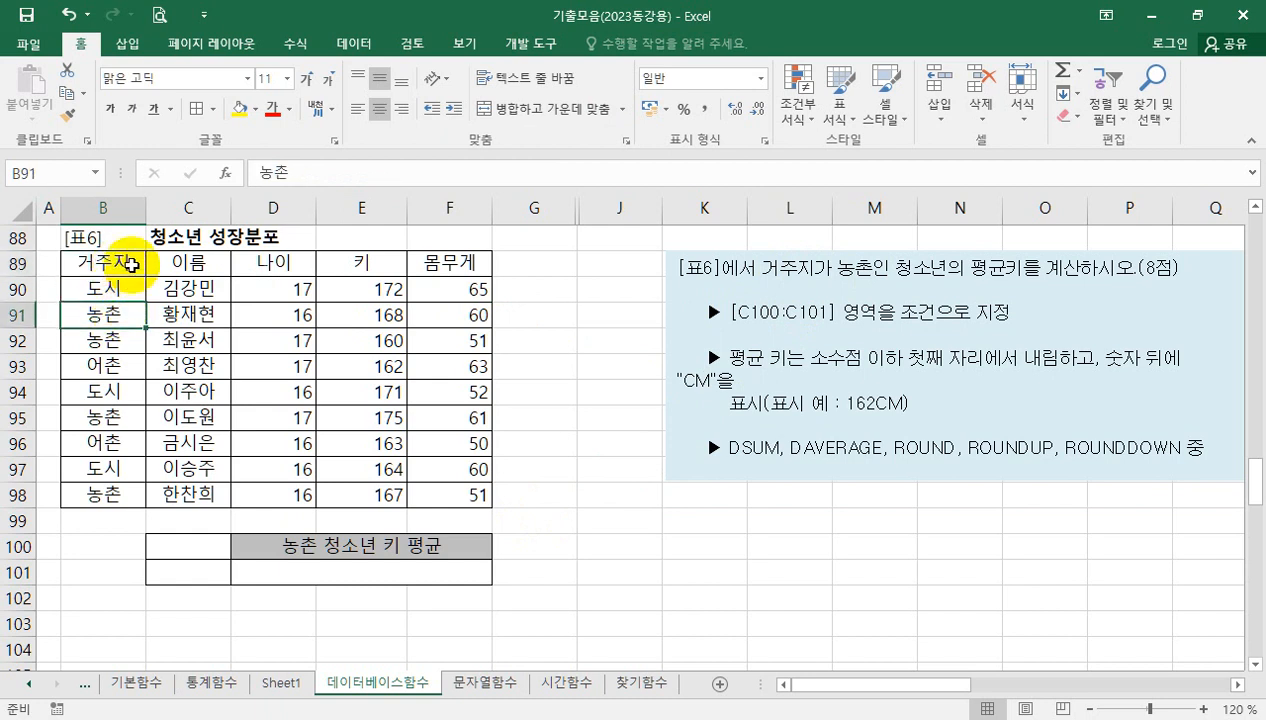
click(123, 258)
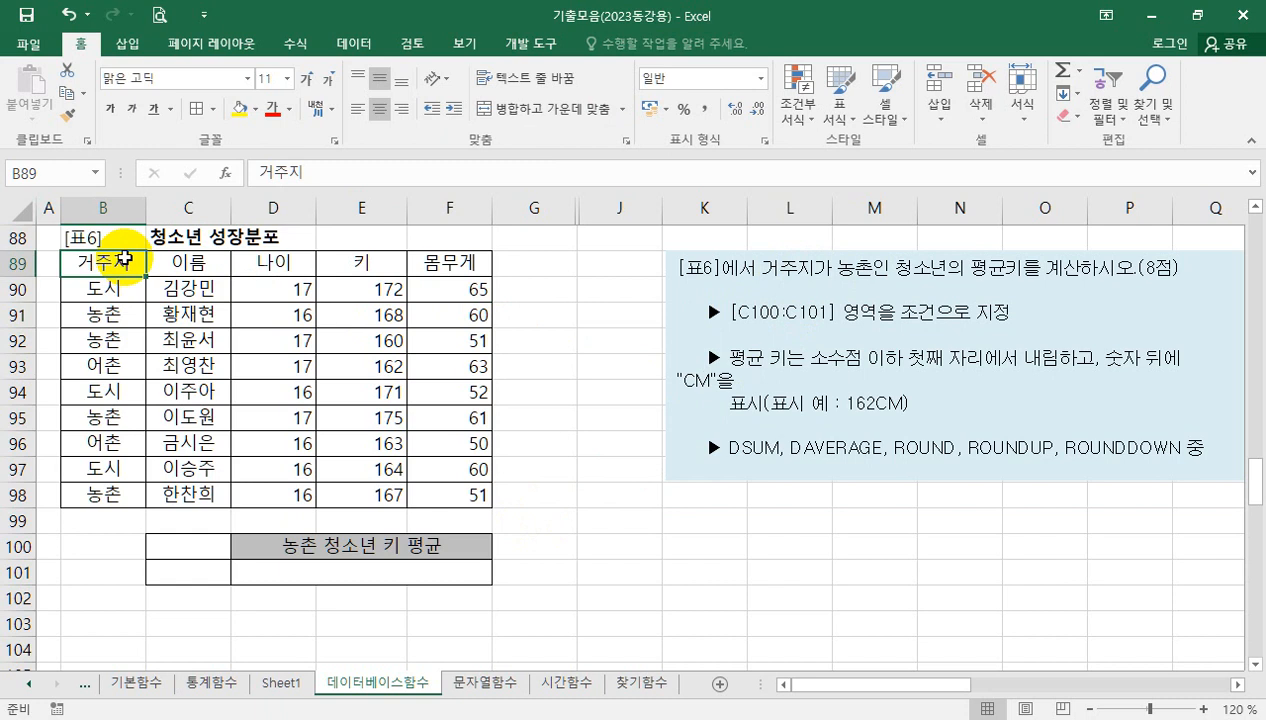
ctrl+click(124, 312)
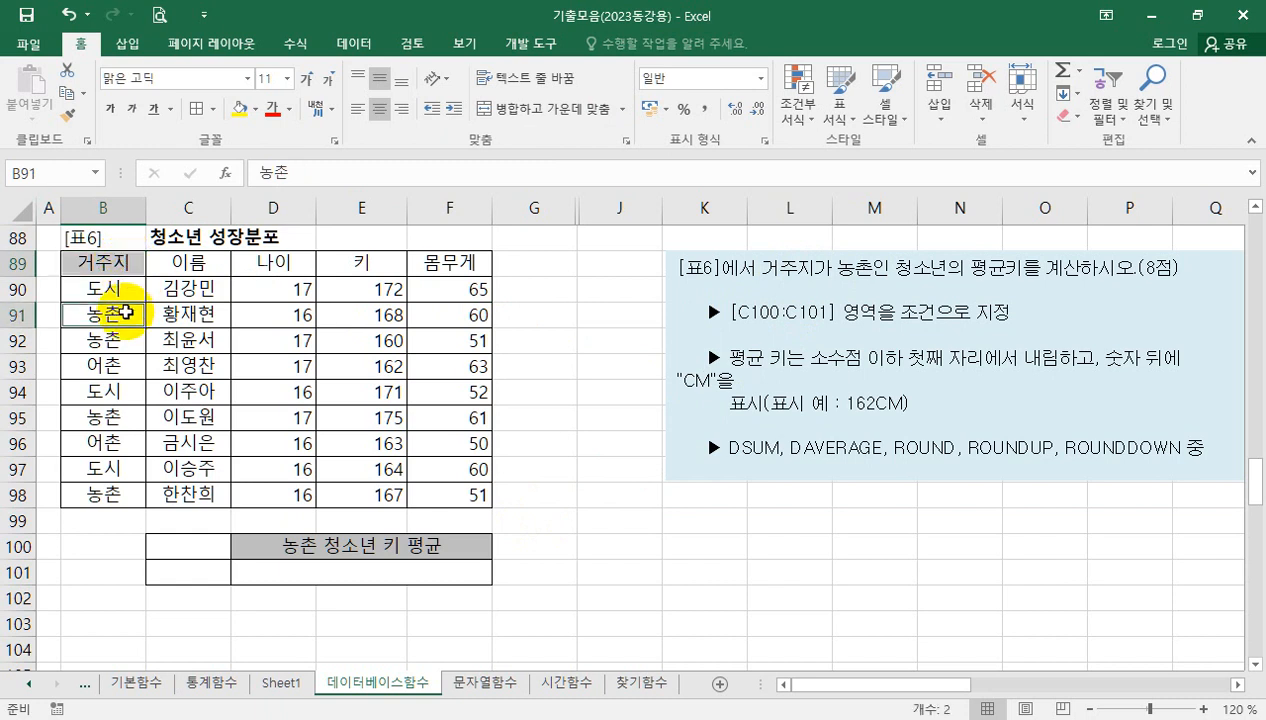
key(ctrl+c)
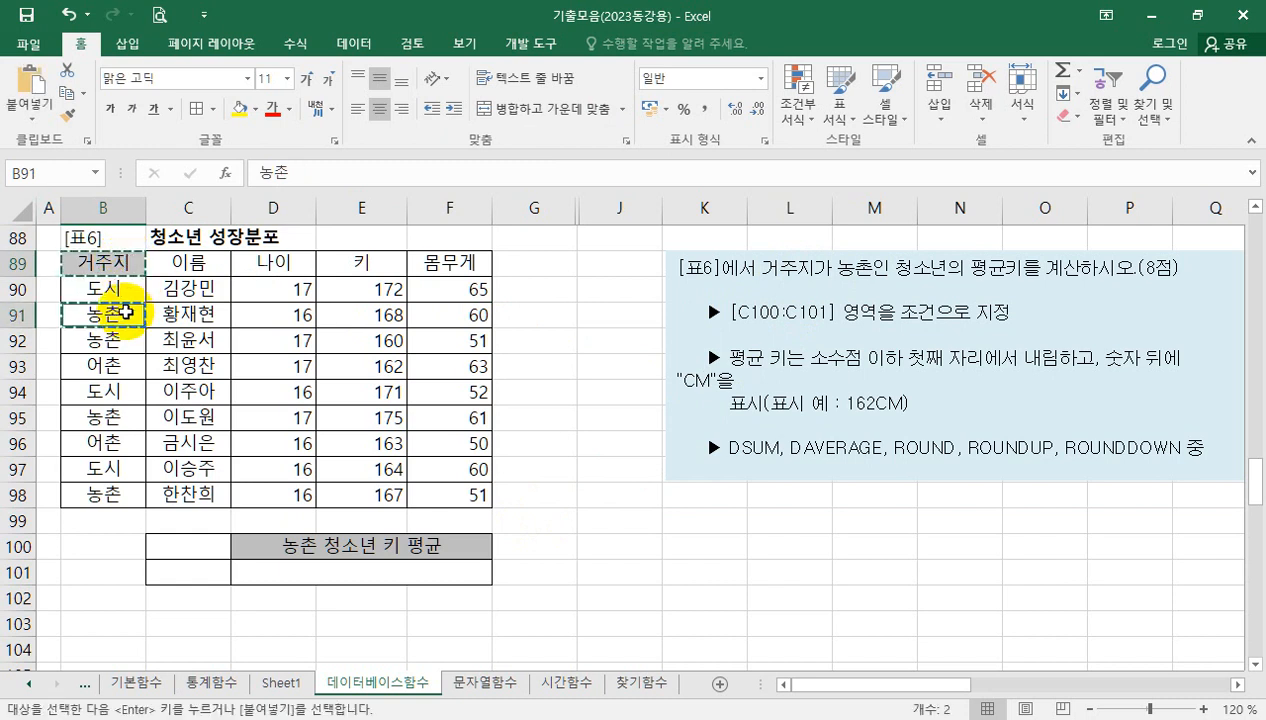
click(187, 548)
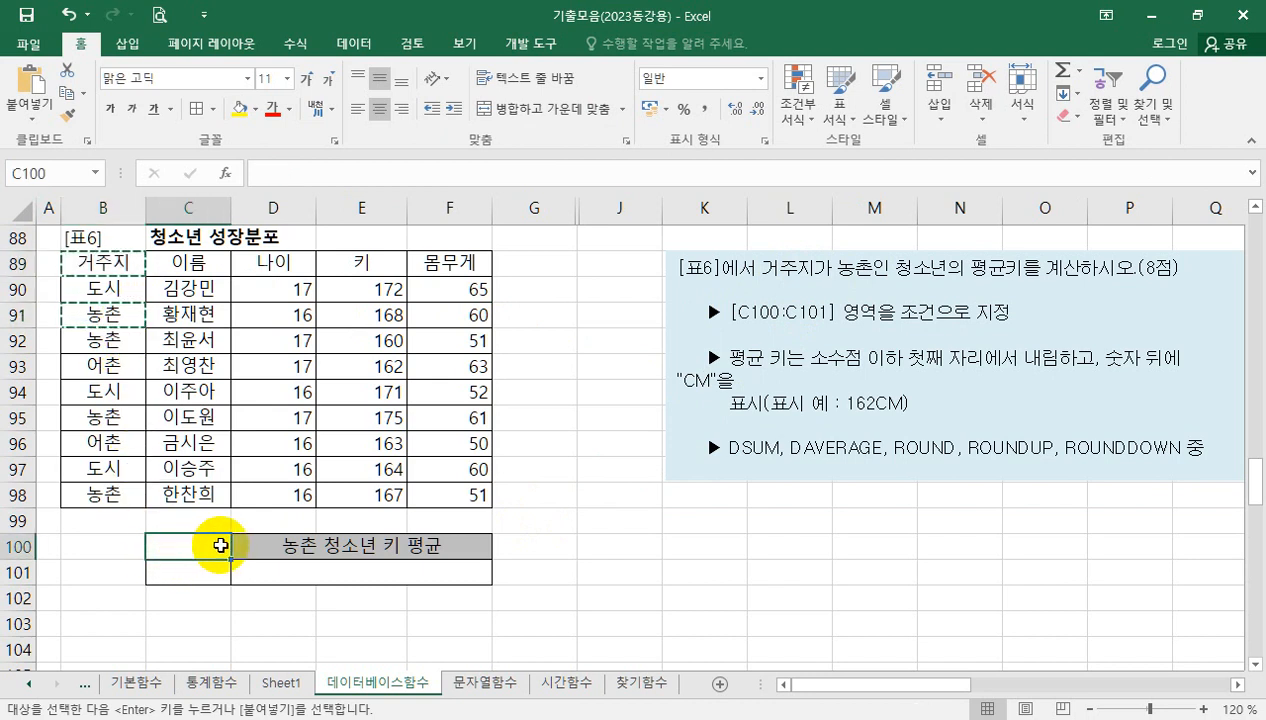
key(ctrl+v)
Average the 키 of 농촌 teenagers in D101 with =DAVERAGE(B89:F98,E89,C100:C101).
click(350, 582)
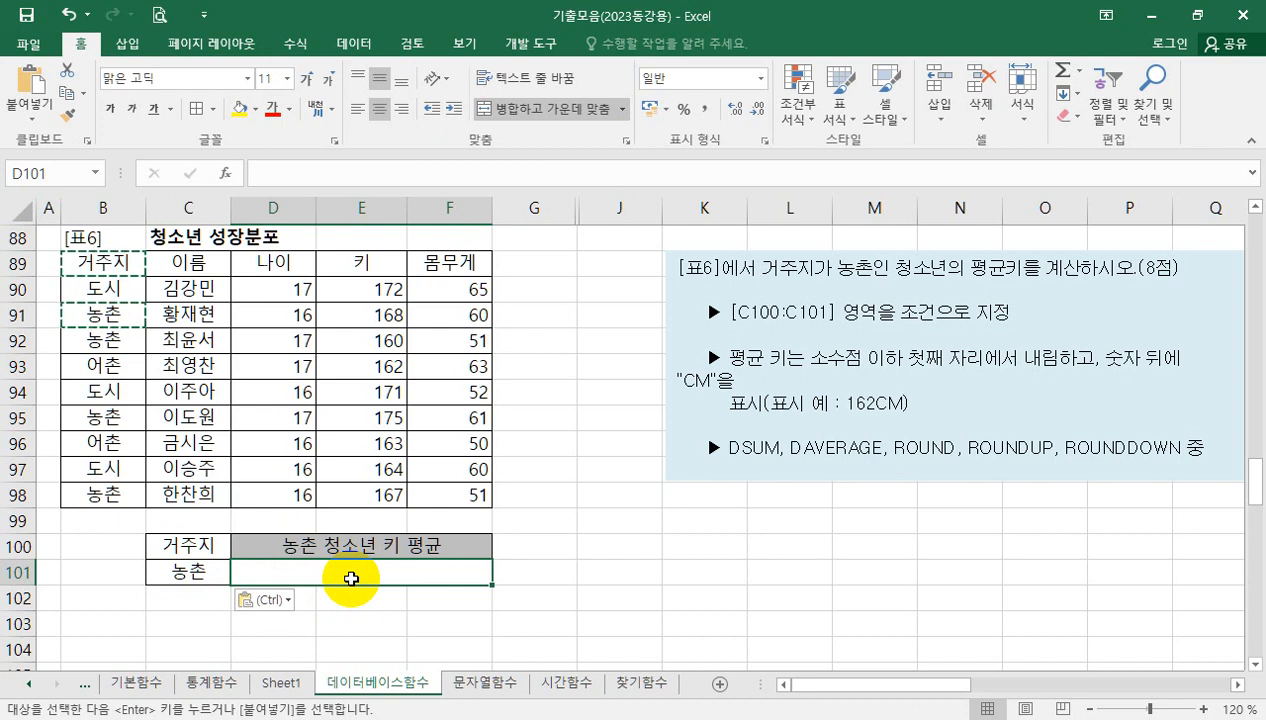
text(=dav)
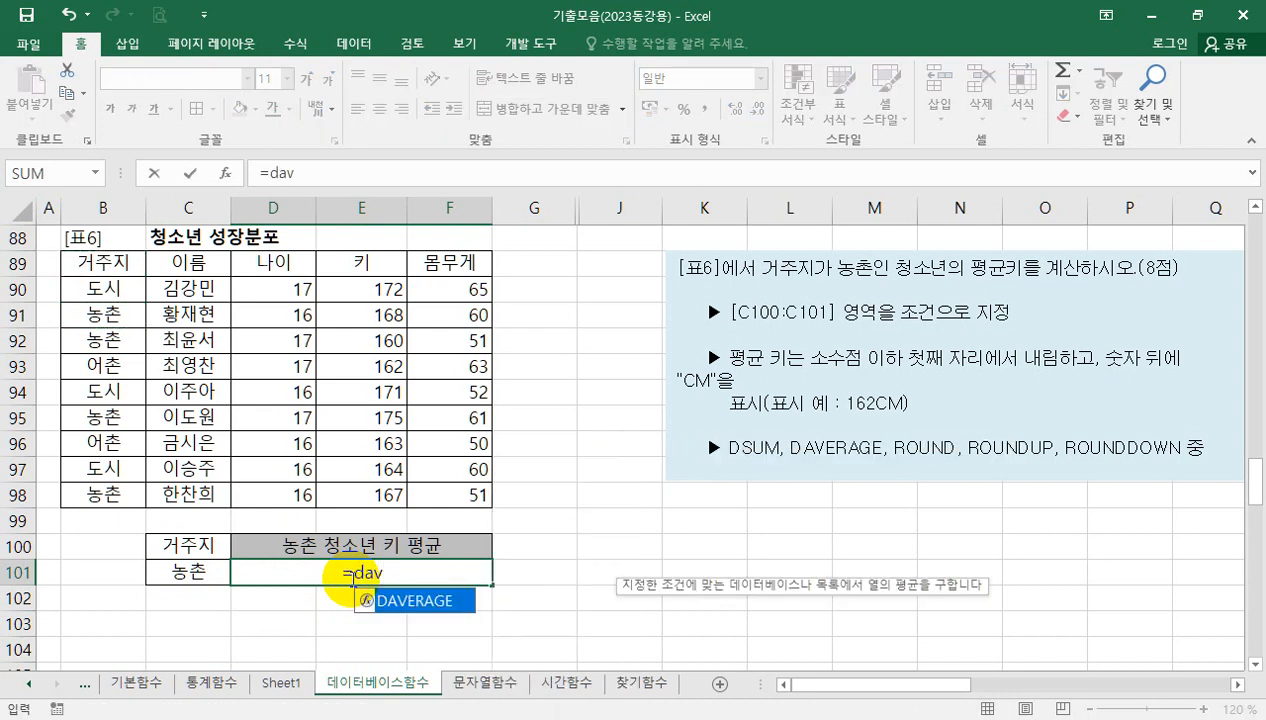
key(Tab)
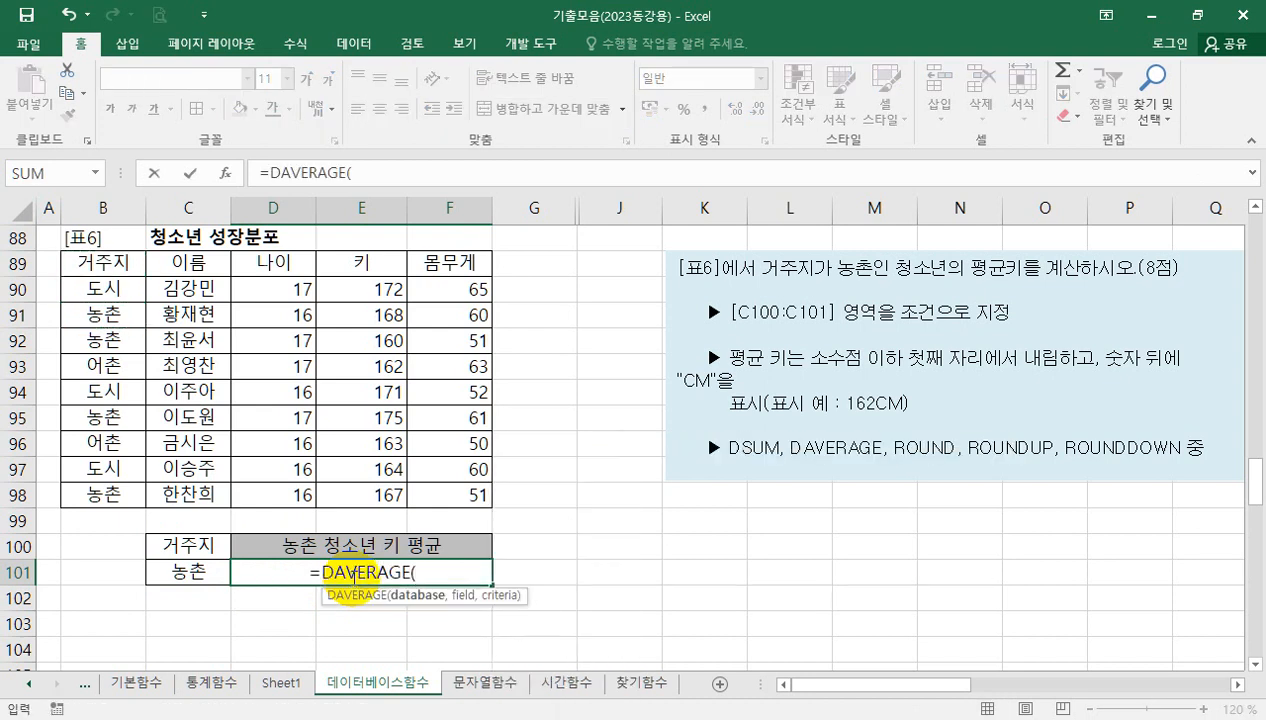
drag(97, 264, 429, 491)
text(,)
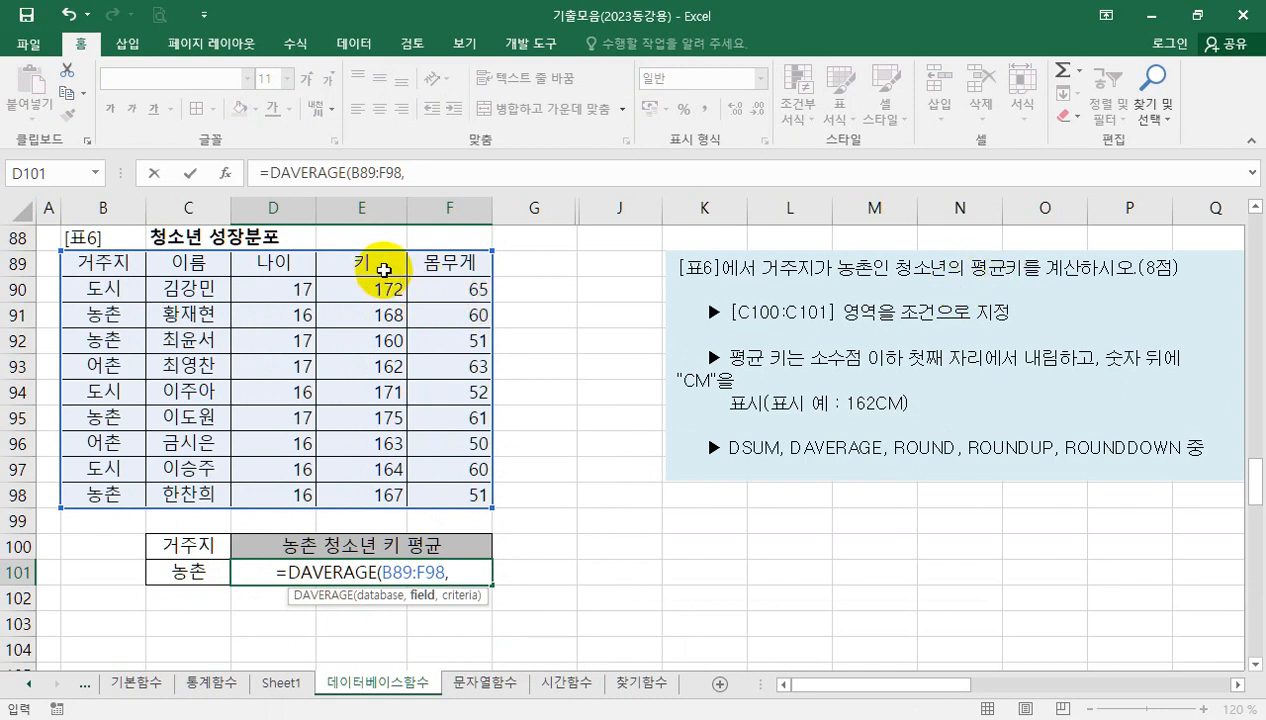
click(382, 266)
text(,)
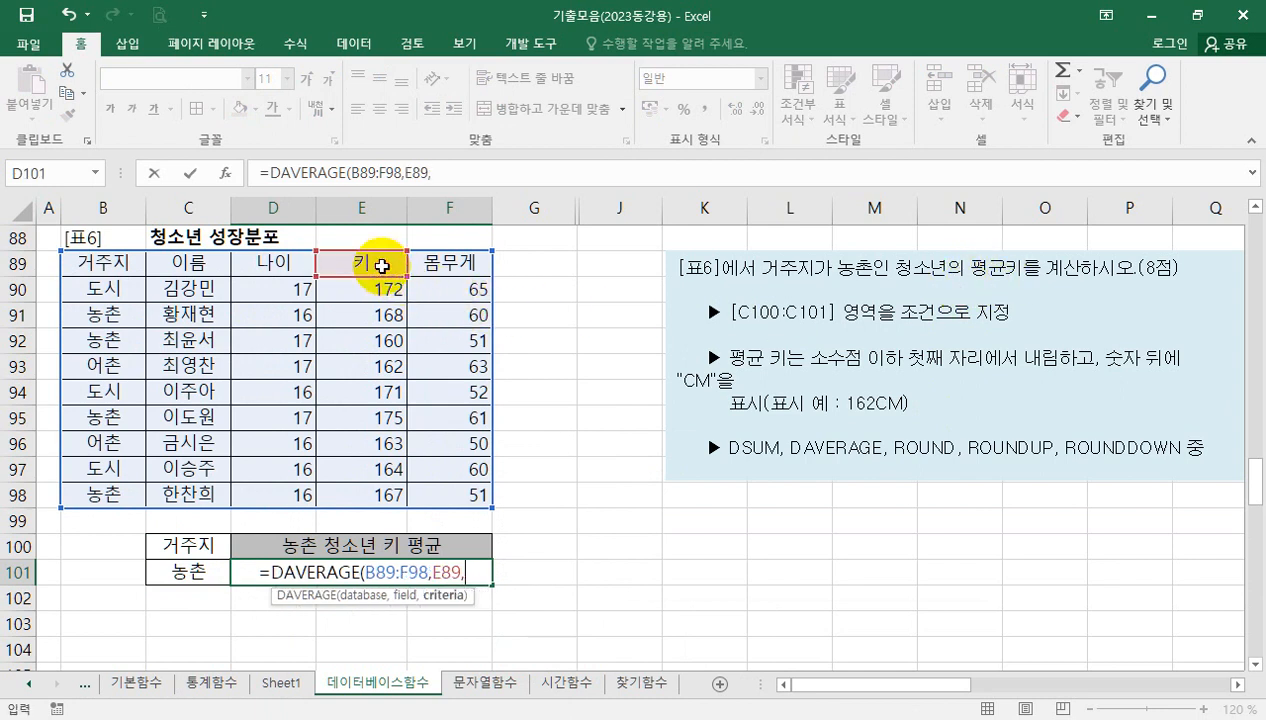
drag(203, 542, 203, 566)
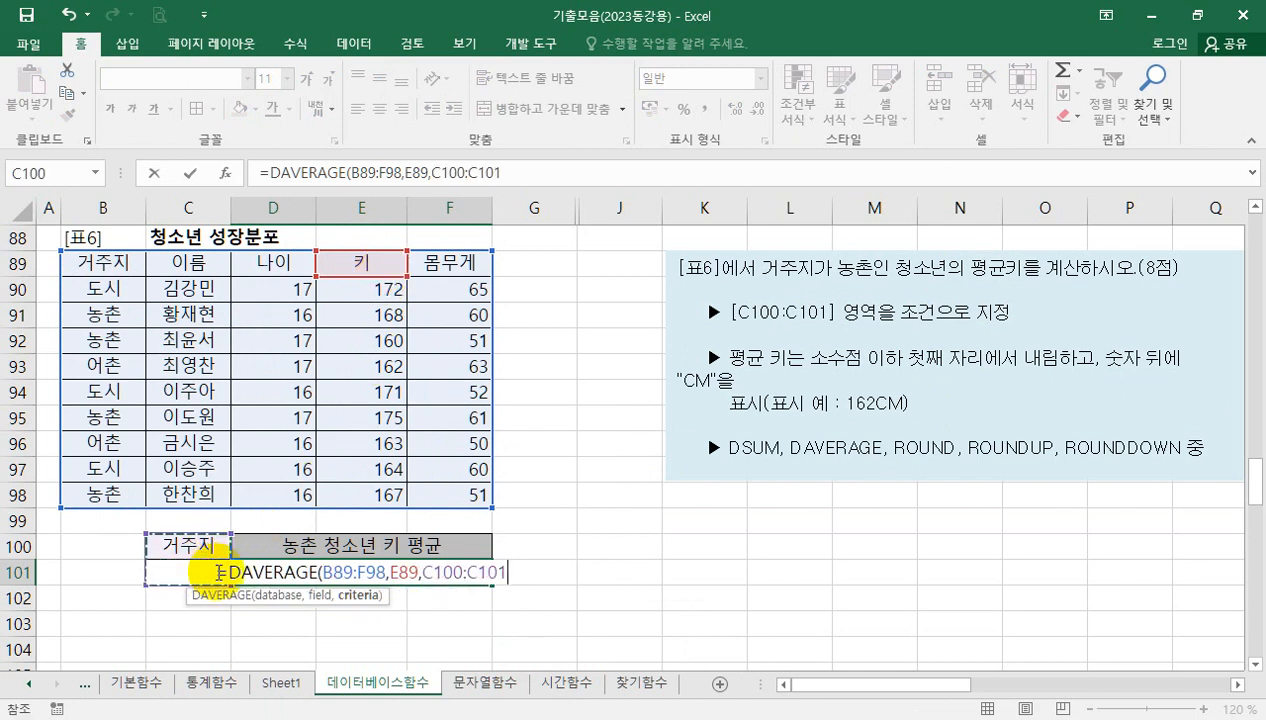
key(Return)
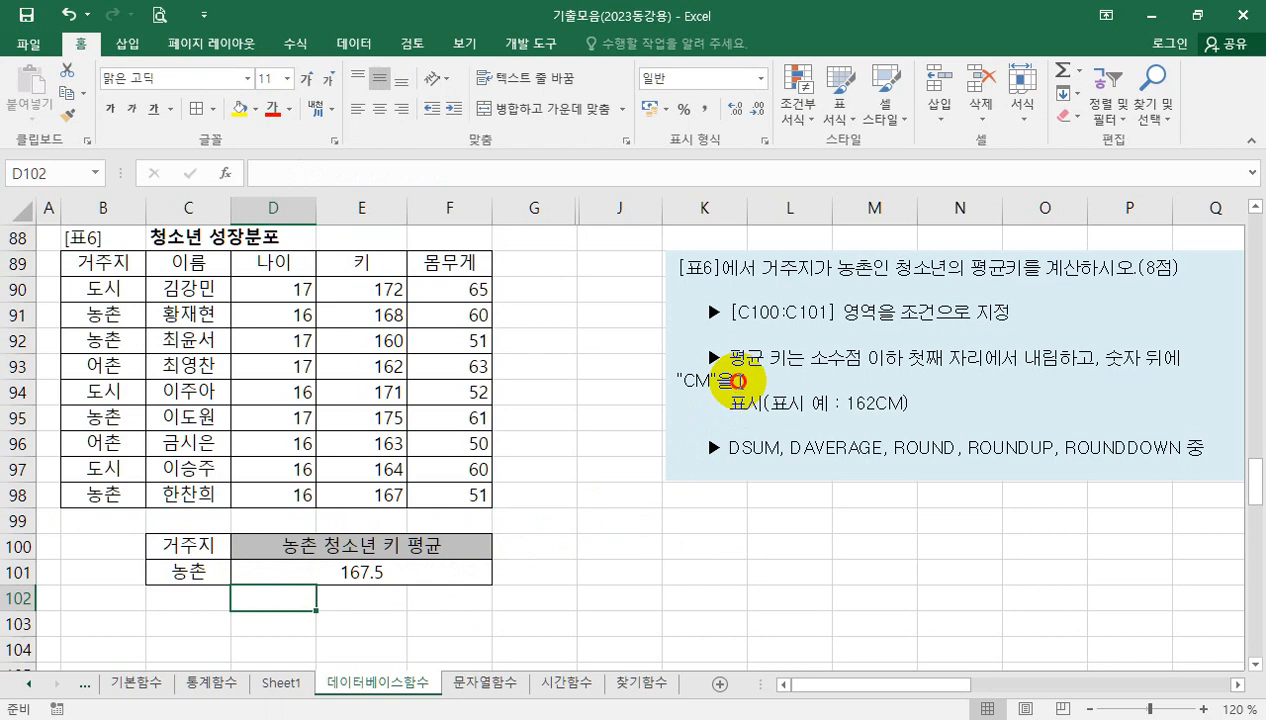
Remove the line break and extra spaces between "CM"을 and 표시 in the [표6] instruction text box.
click(738, 381)
key(Delete)
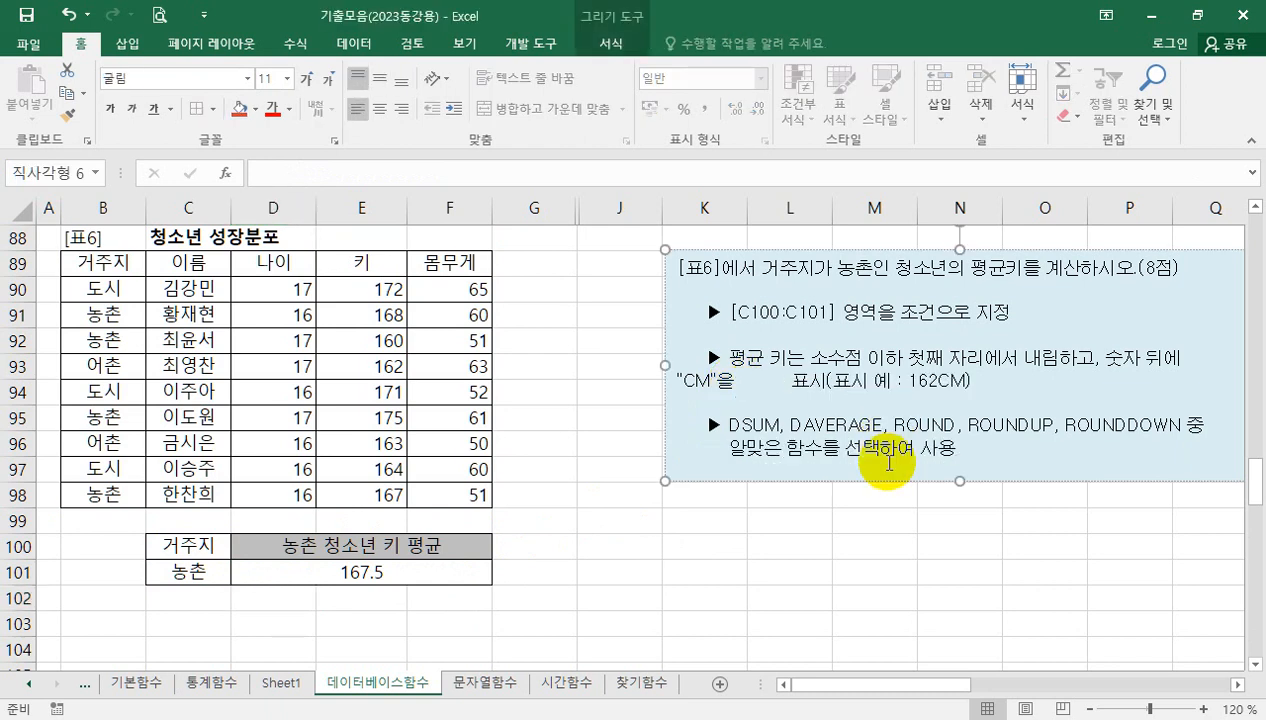
key(Delete)
key(Delete)
key(Delete)
key(Delete)
key(Delete)
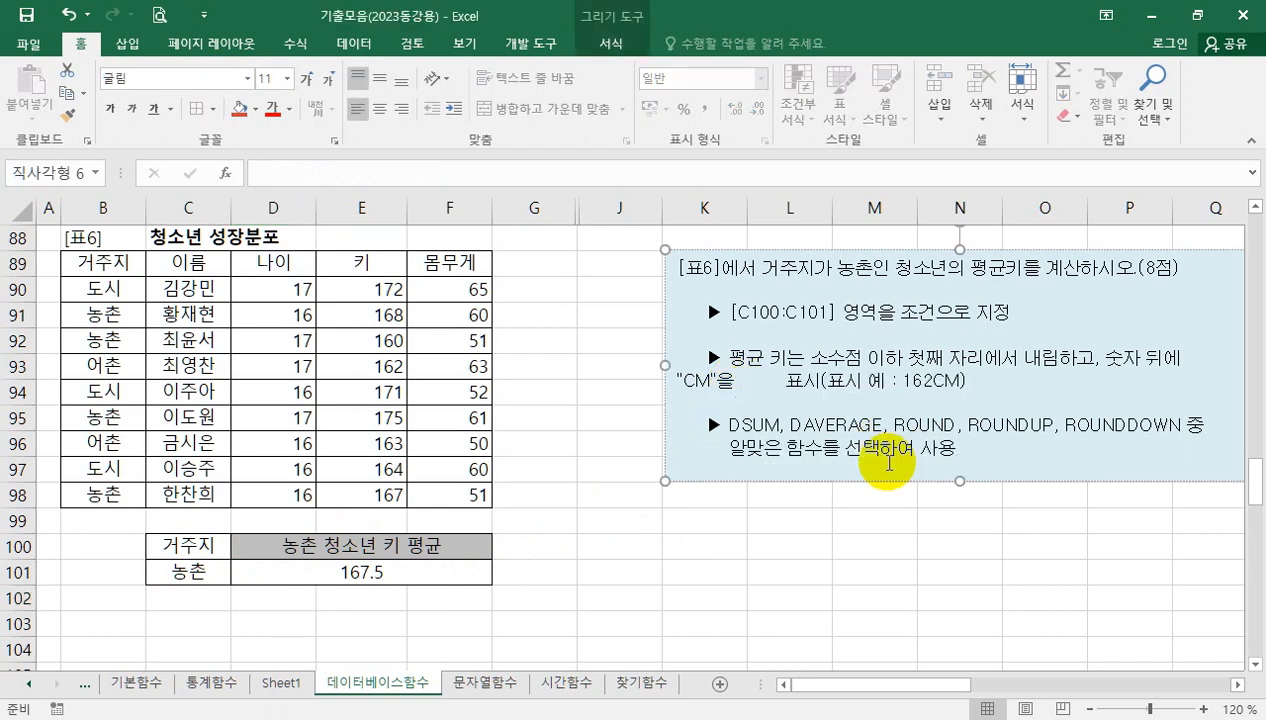
key(Delete)
key(Delete)
key(Delete)
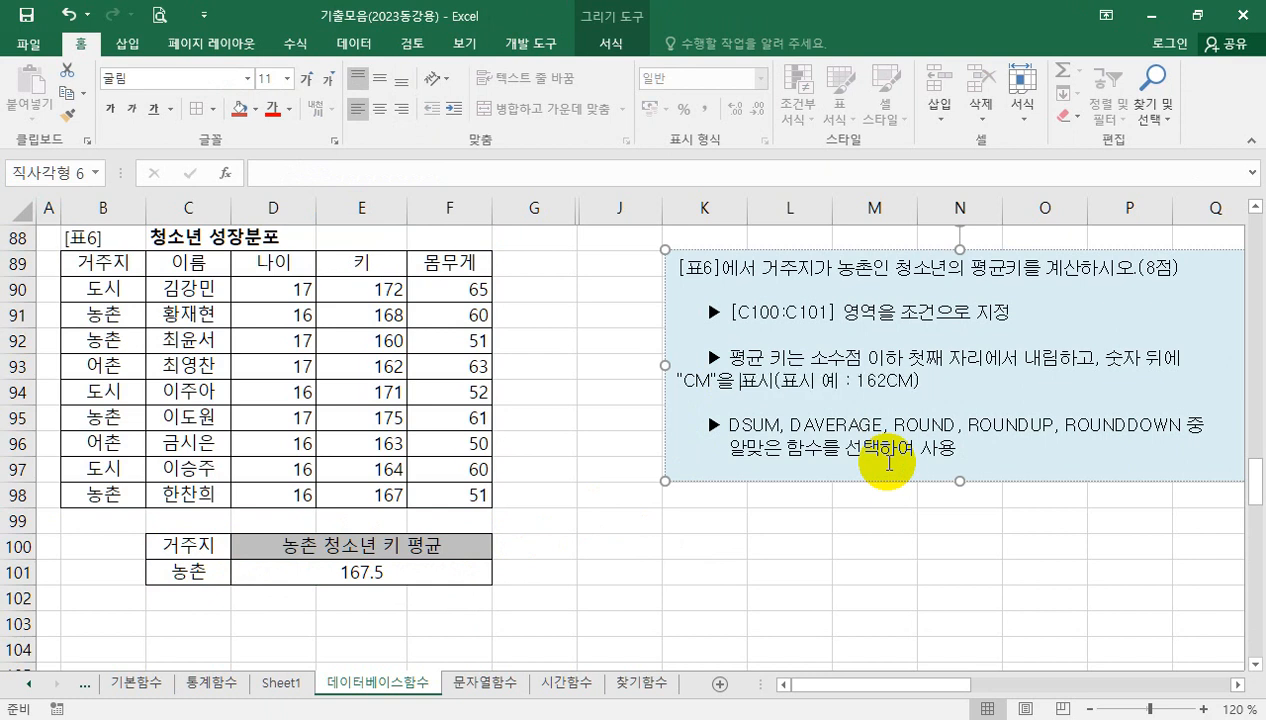
click(596, 543)
Round the average height in D101 down to a whole number with =ROUNDDOWN(DAVERAGE(B89:F98,E89,C100:C101),0).
click(452, 578)
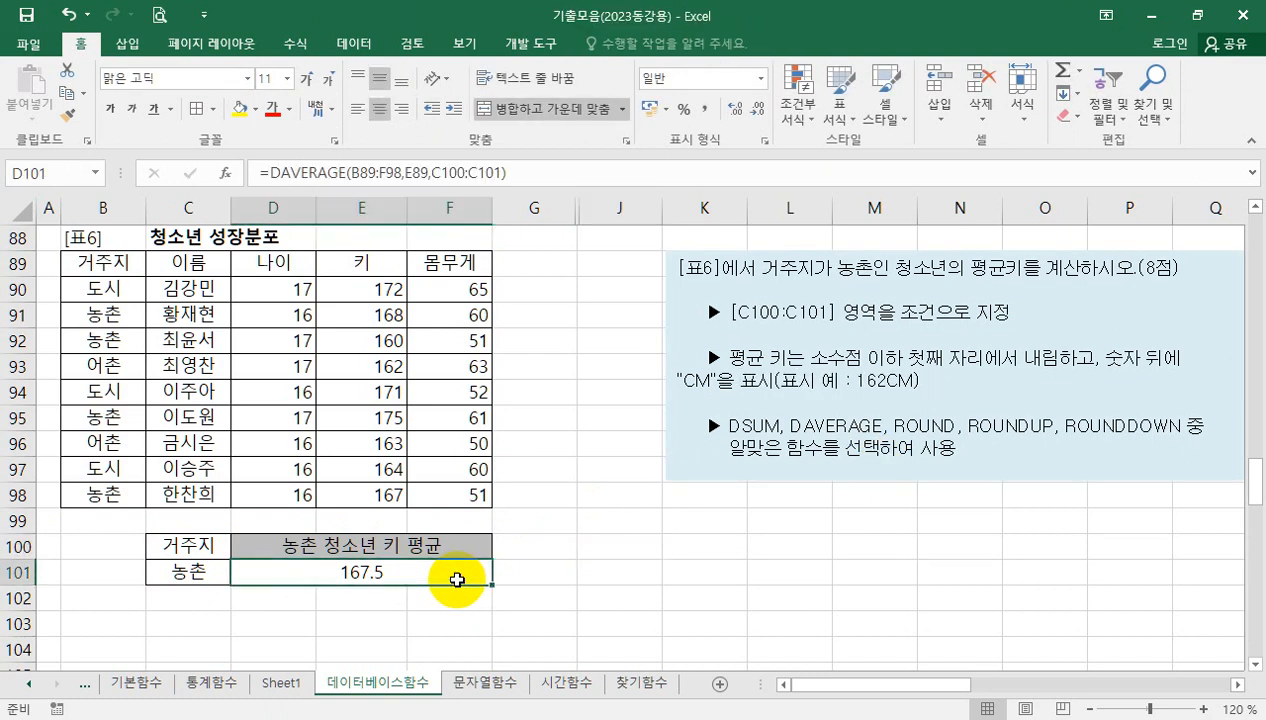
click(266, 170)
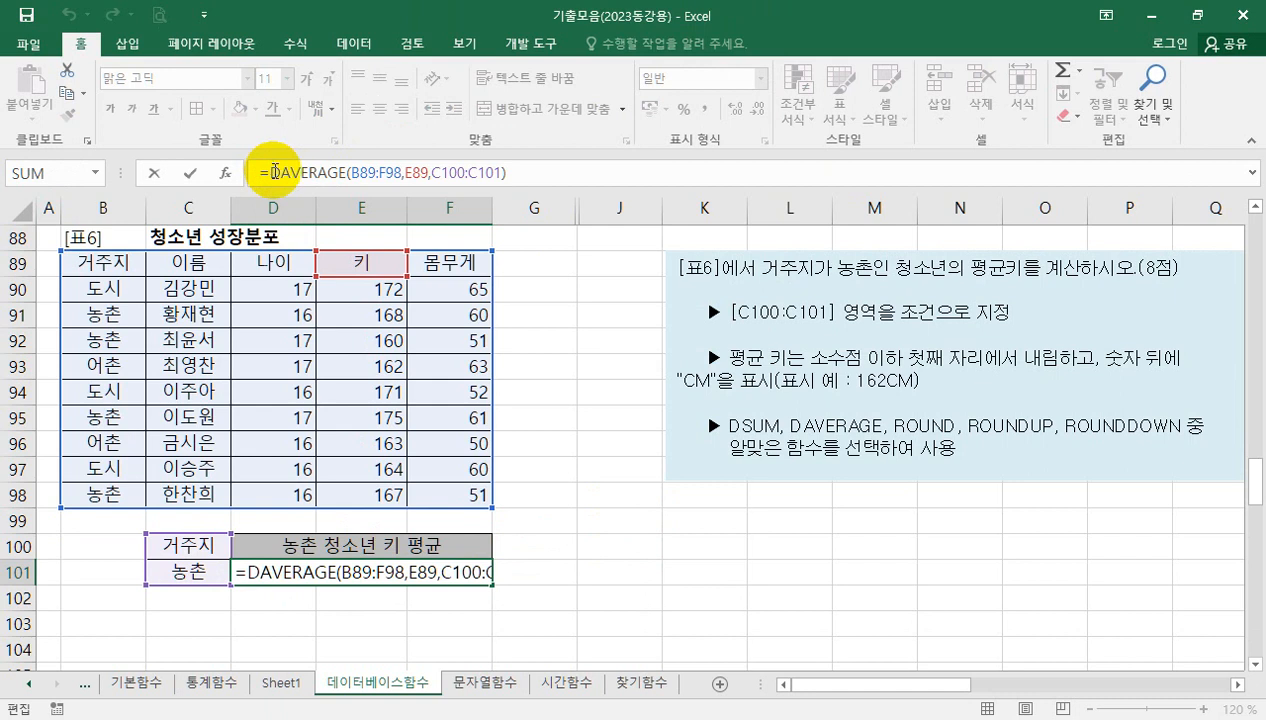
text(rou)
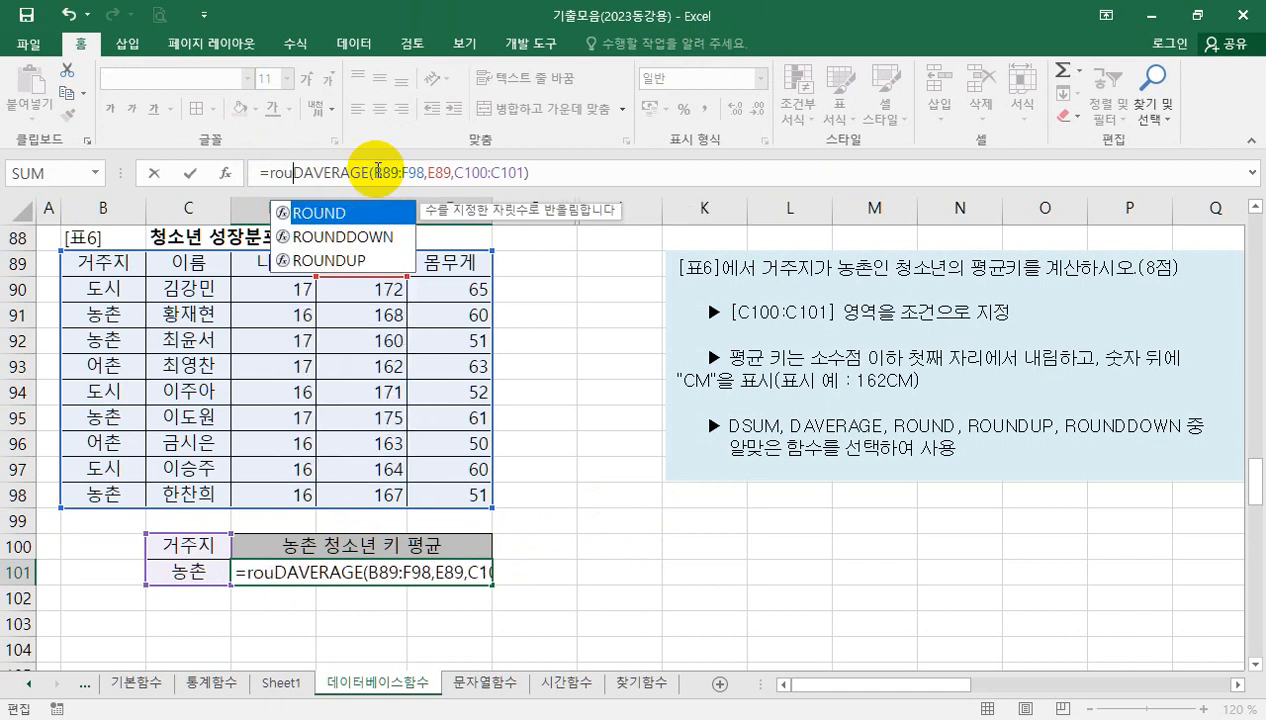
key(Down)
key(Tab)
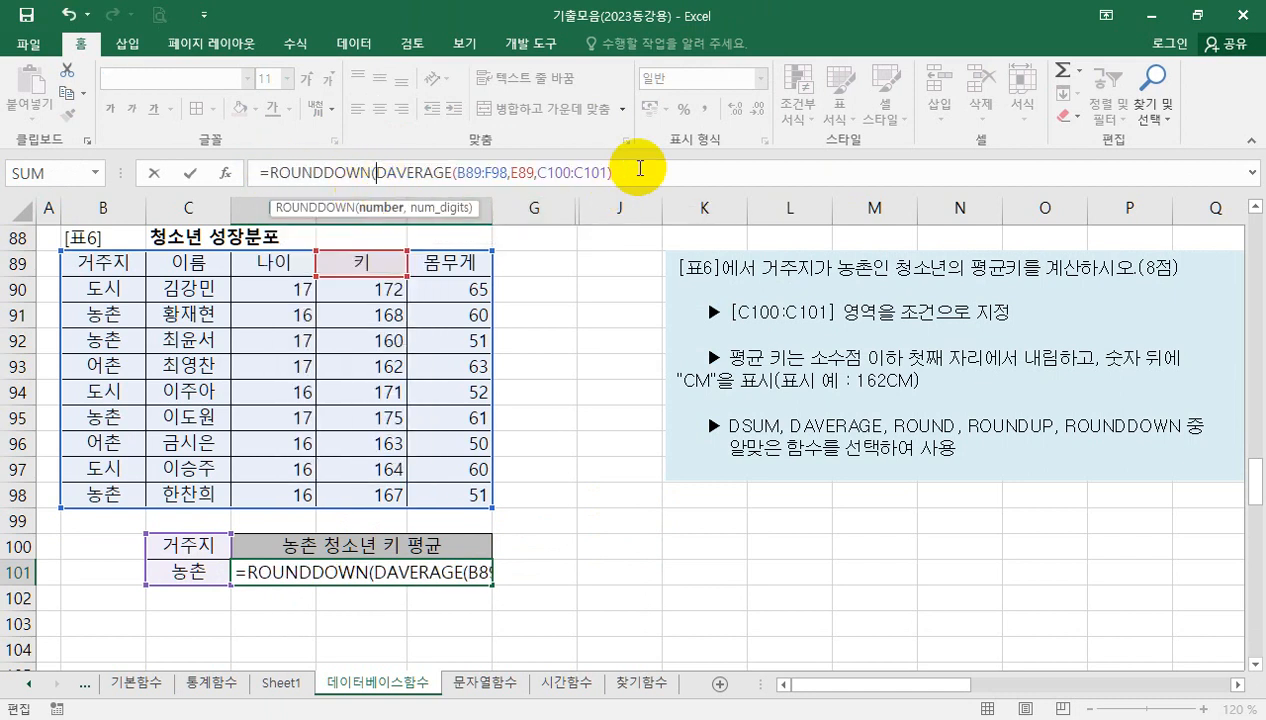
text(,0)
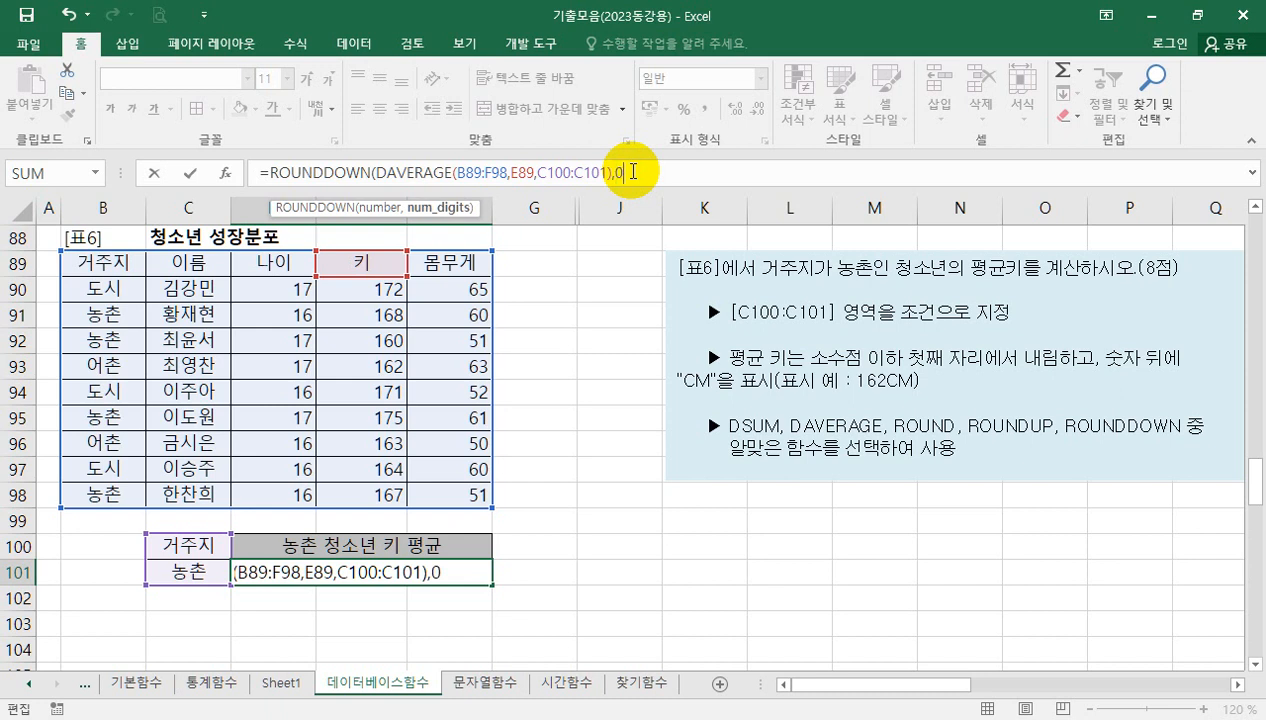
key(Return)
key(Return)
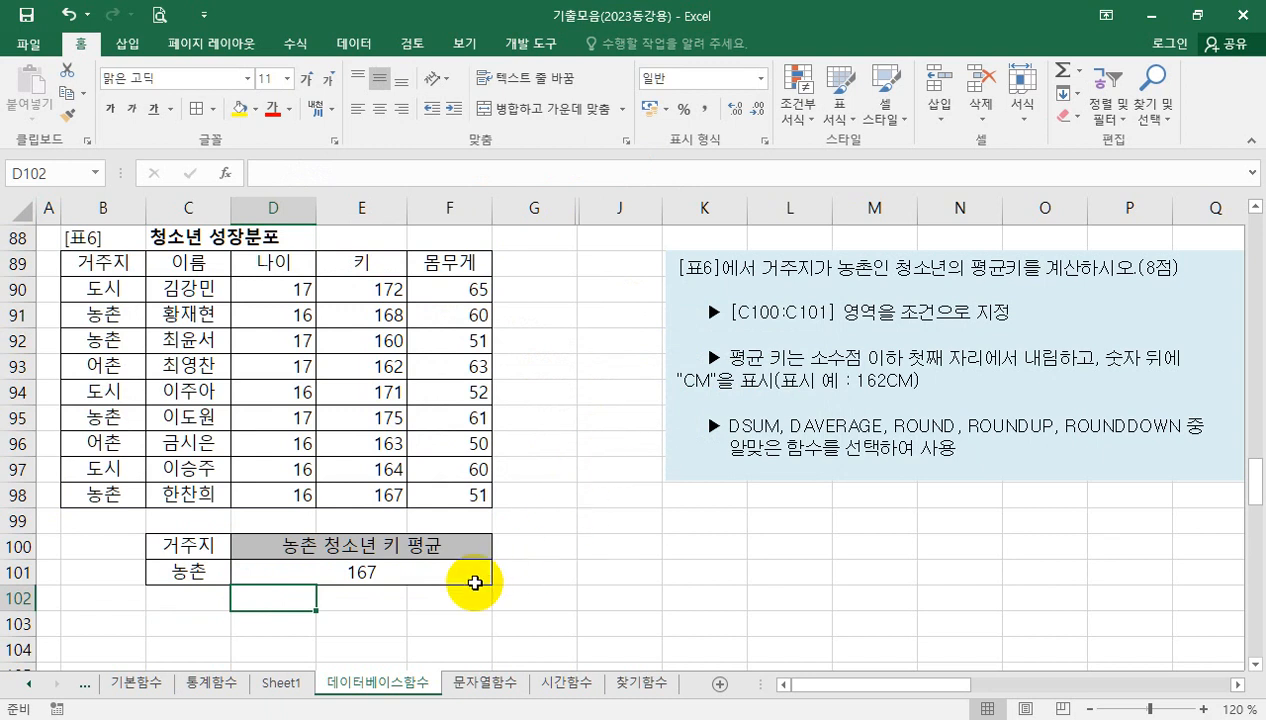
Append the unit text to the D101 formula by joining &"CM" after the ROUNDDOWN function.
click(397, 578)
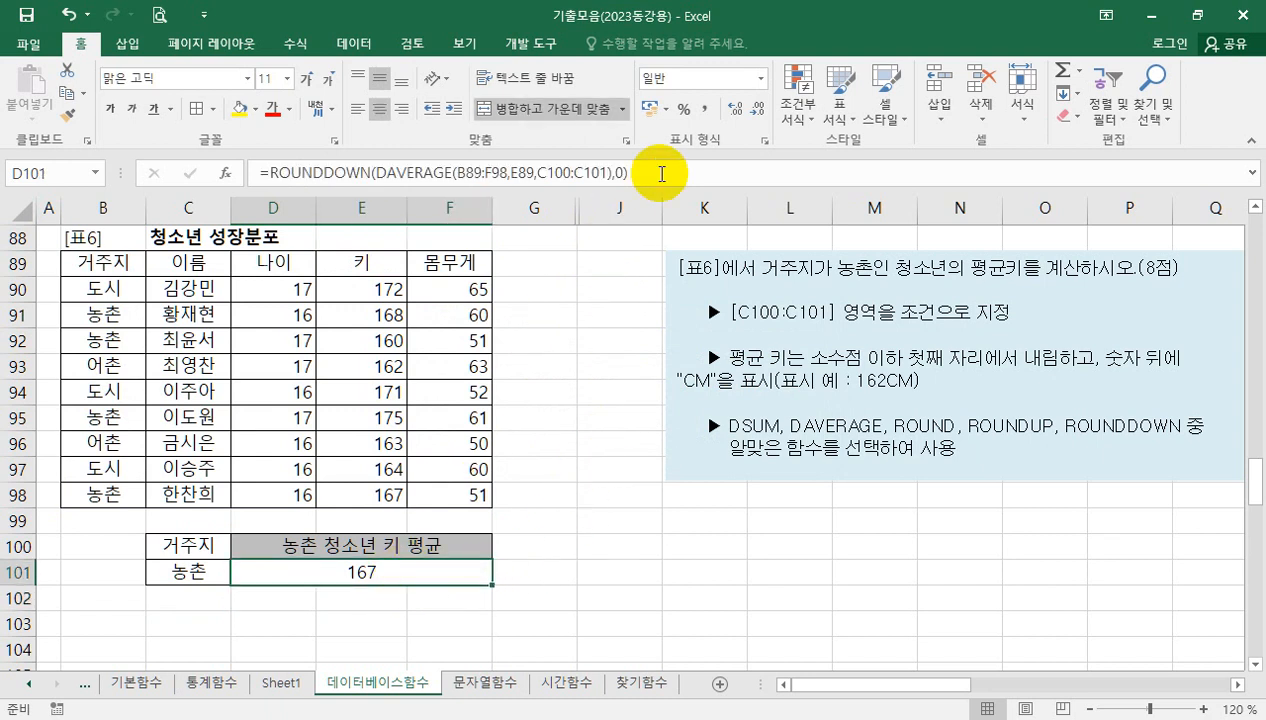
click(655, 173)
text(&)
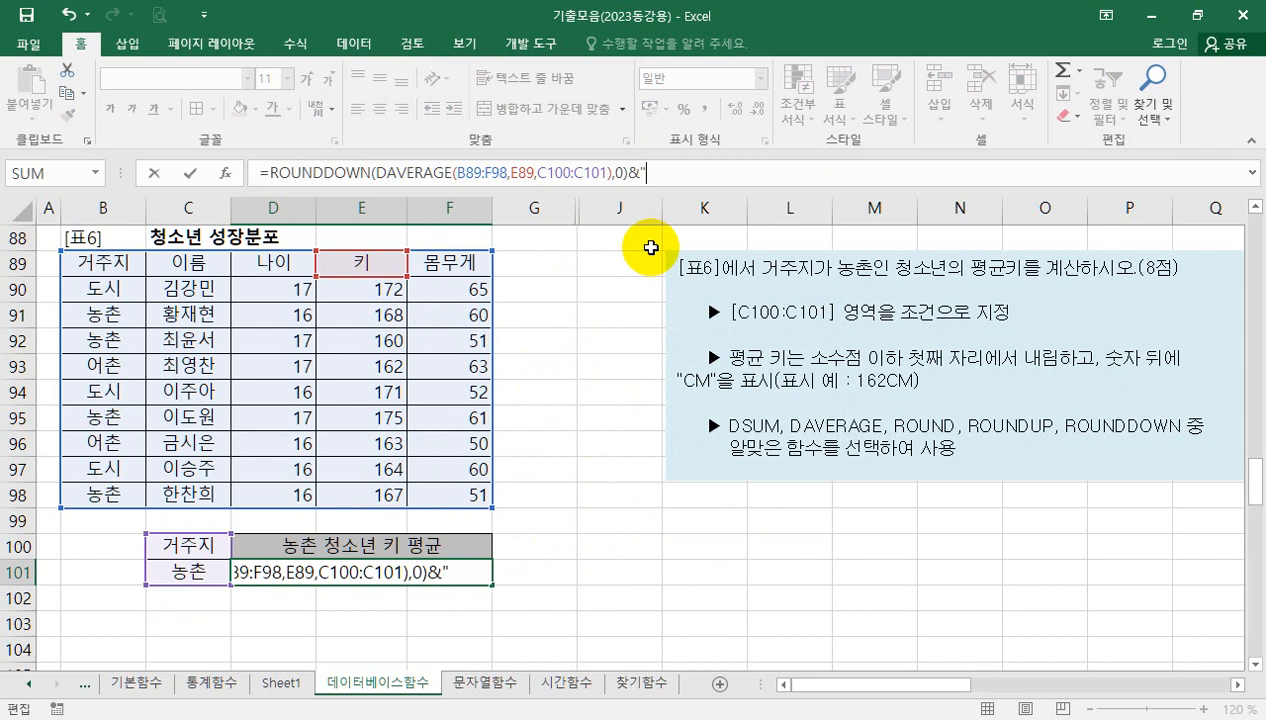
text("CM)
key(Return)
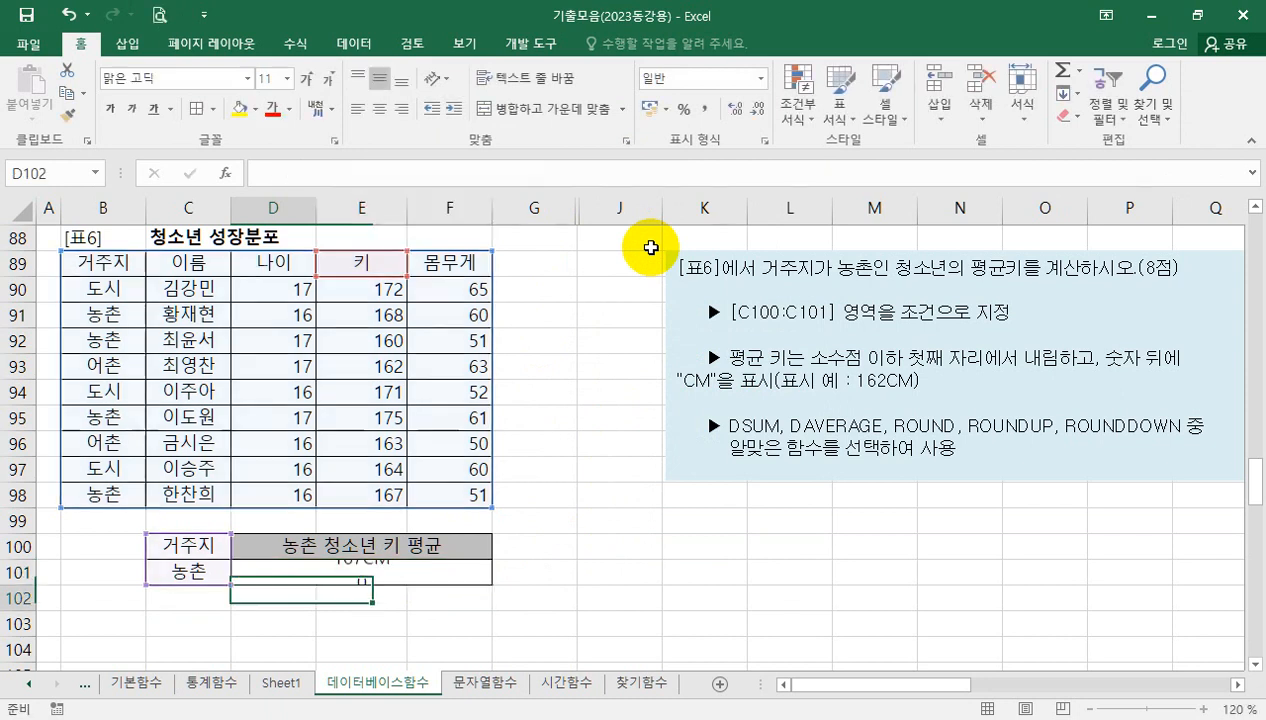